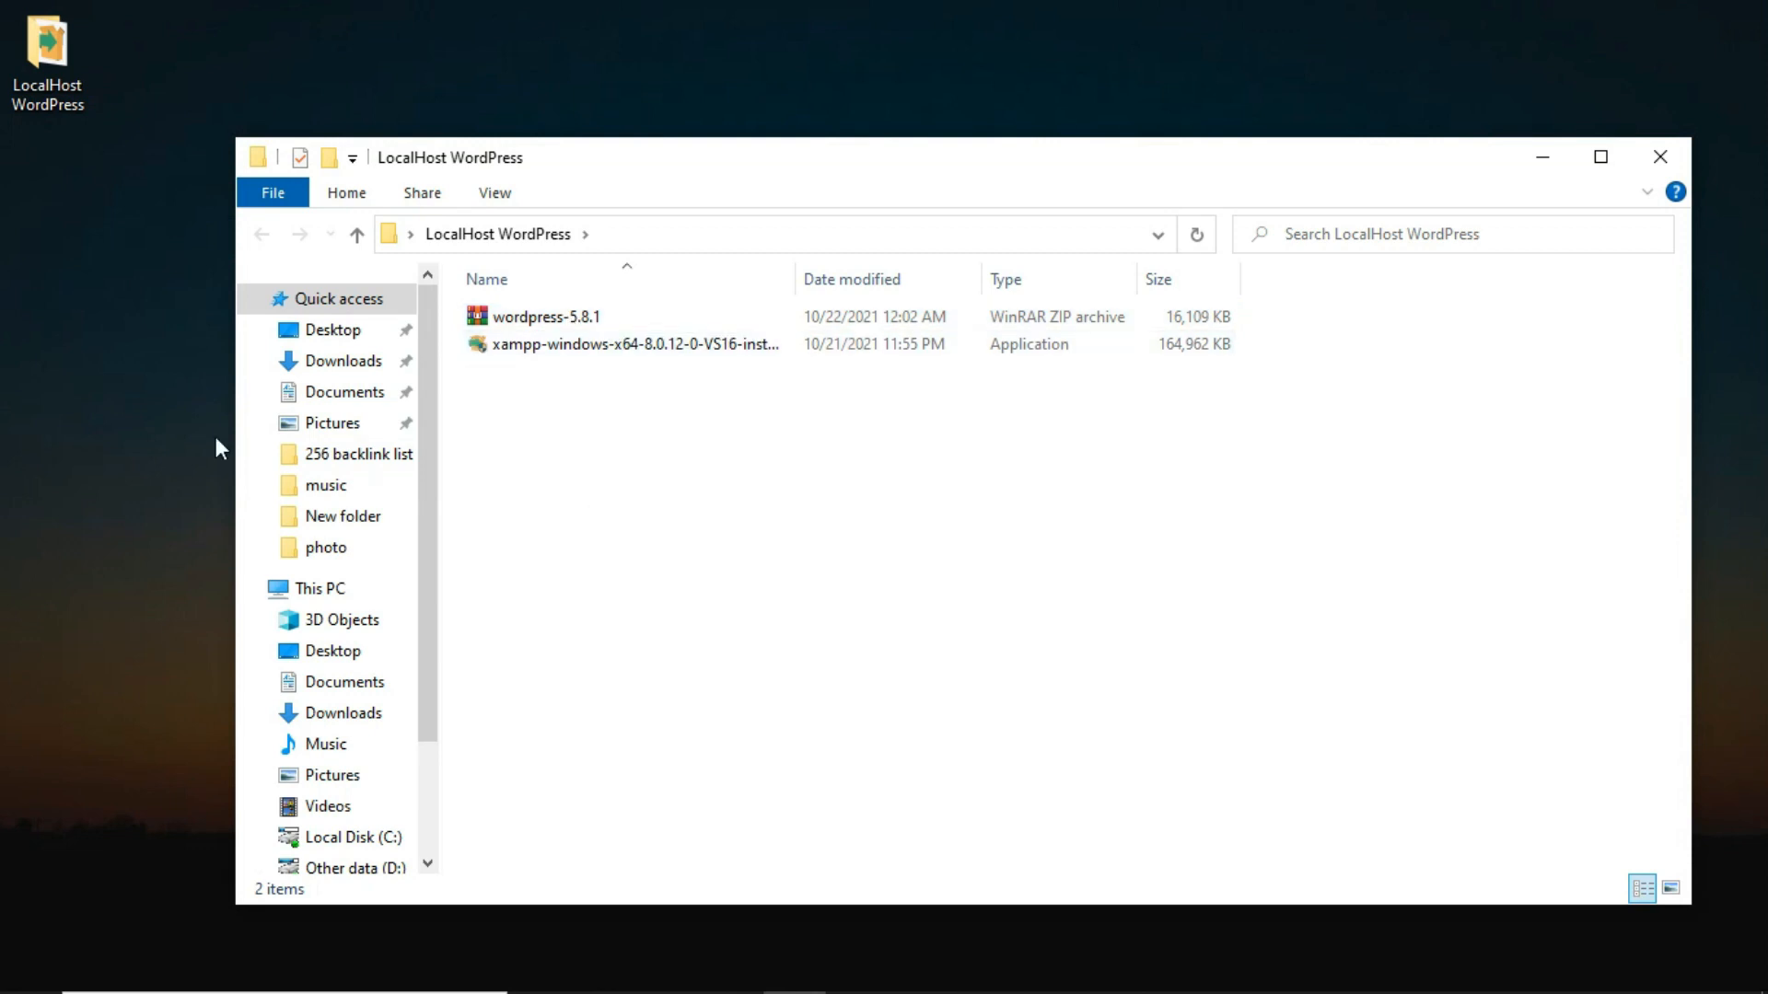
# Browse to the LocalHost WordPress folder and launch Google Chrome.
pyautogui.click(168, 433)
pyautogui.click(732, 969)
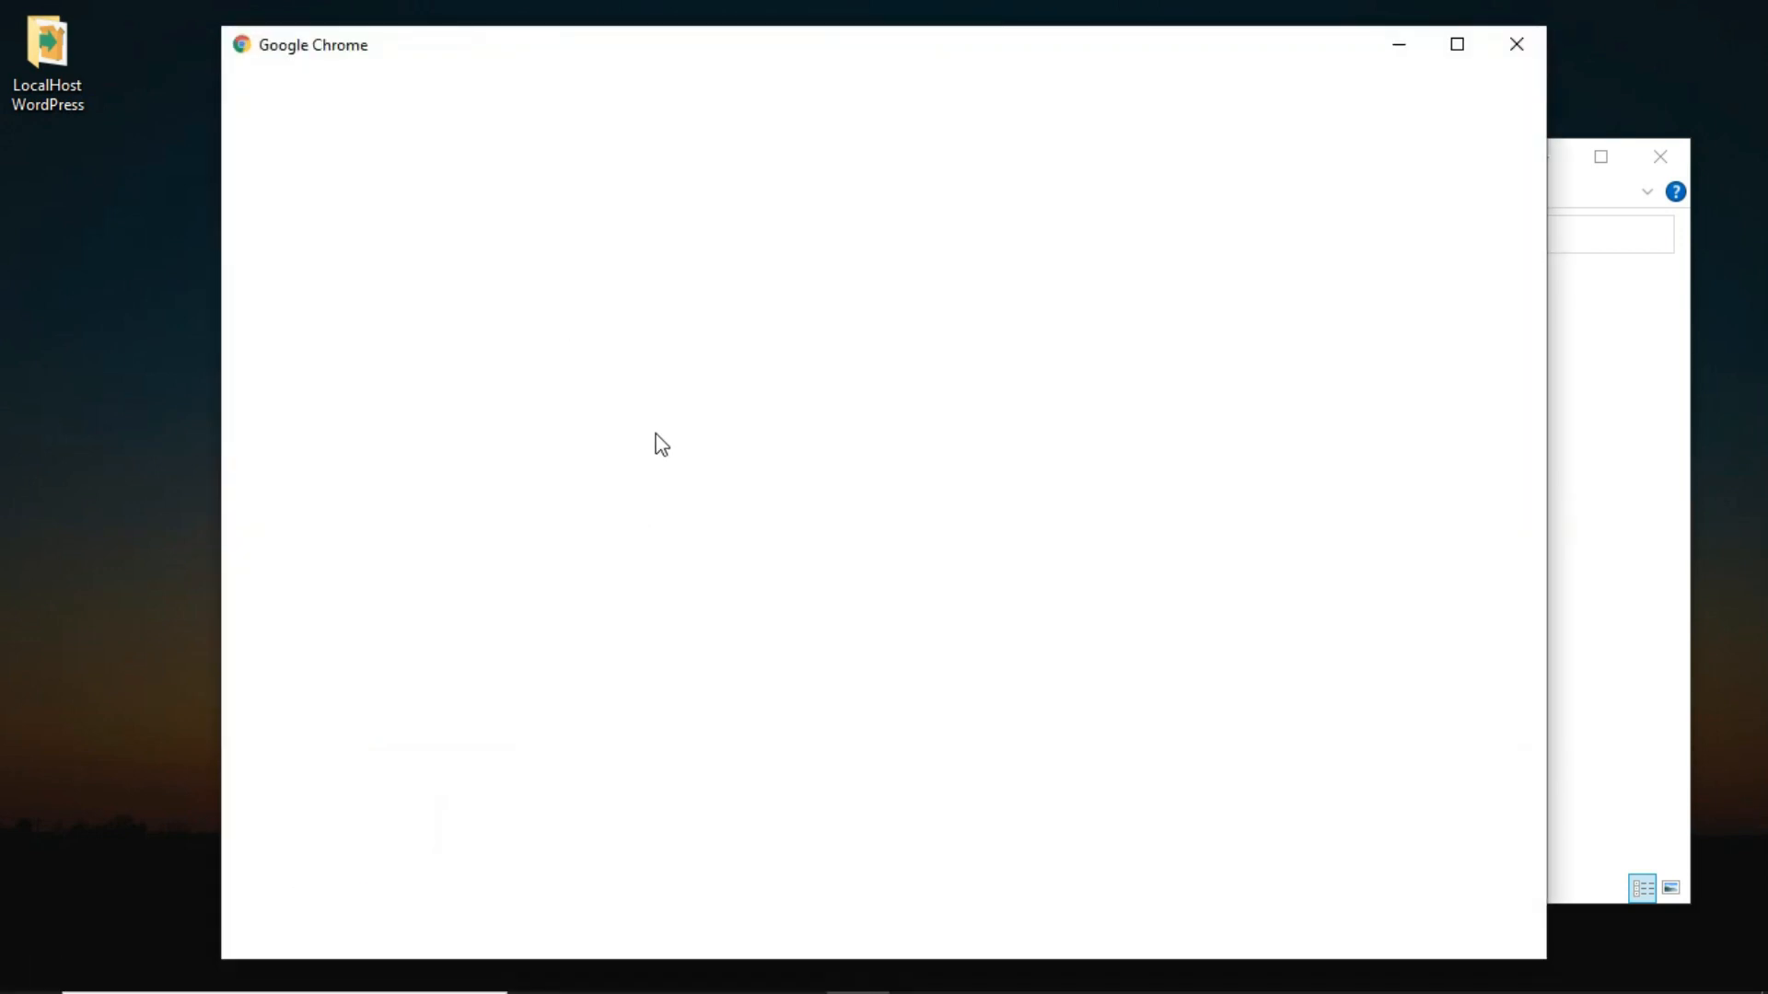
# Search Google for xampp and open the XAMPP download page.
pyautogui.write('xamp')
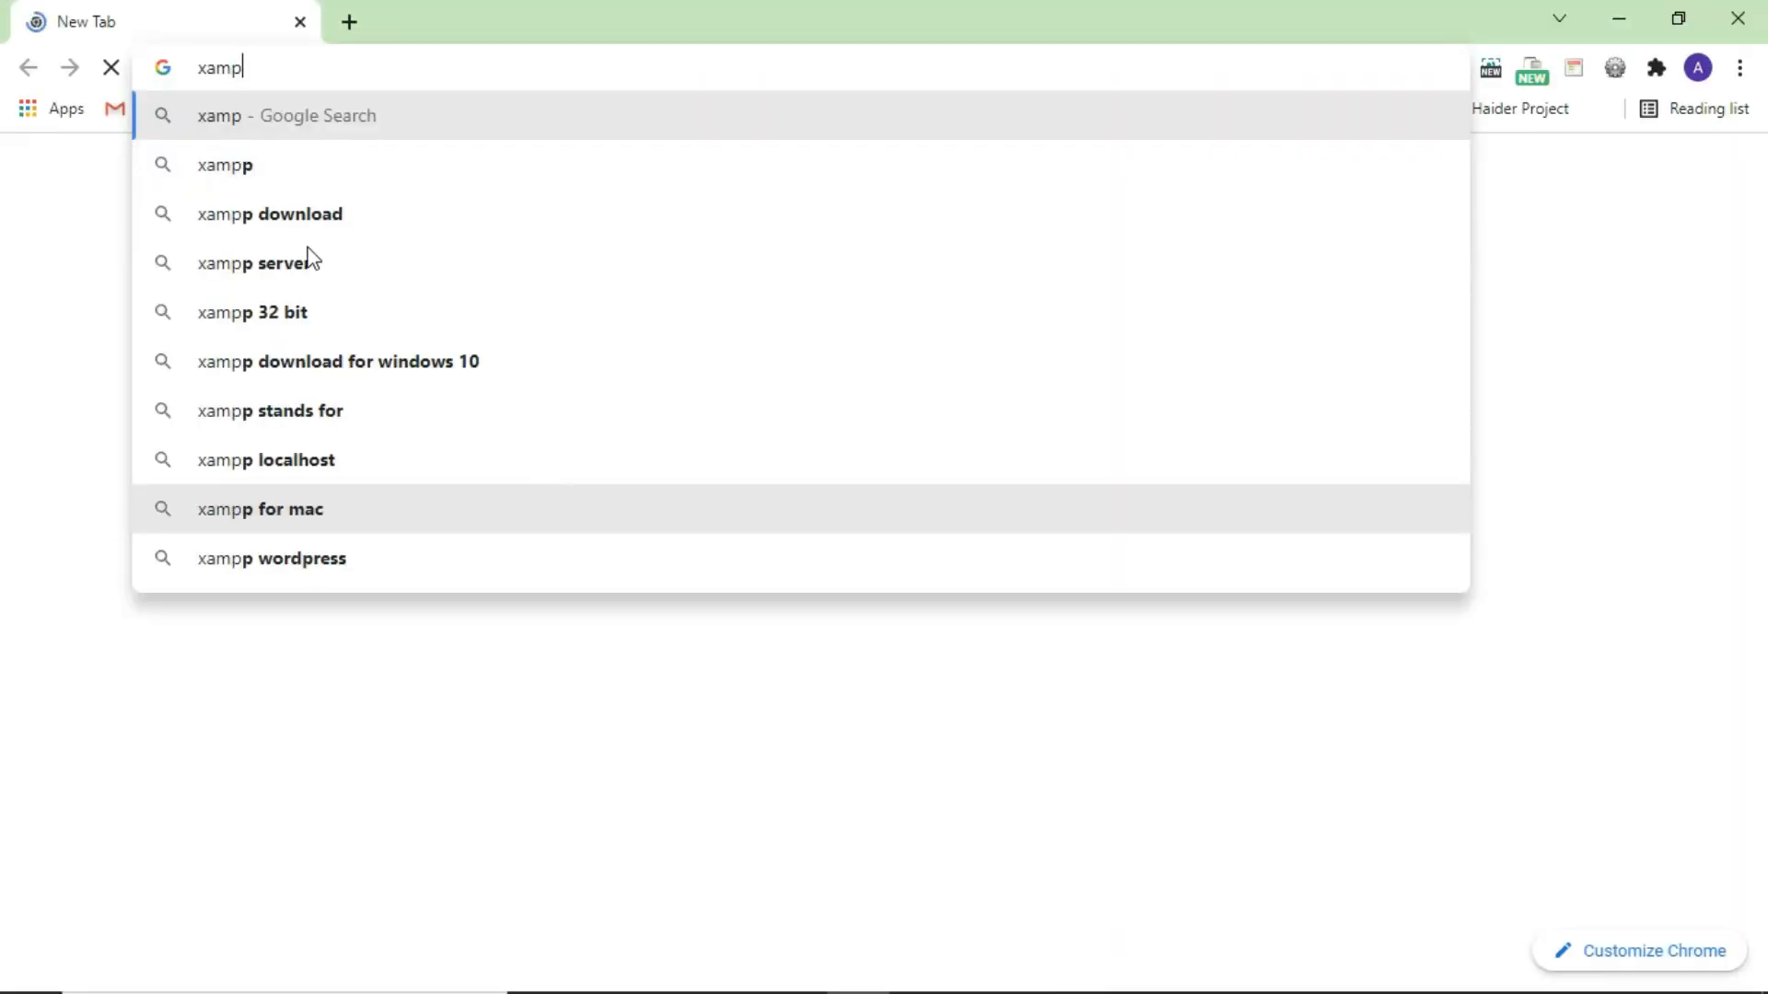
pyautogui.press('Return')
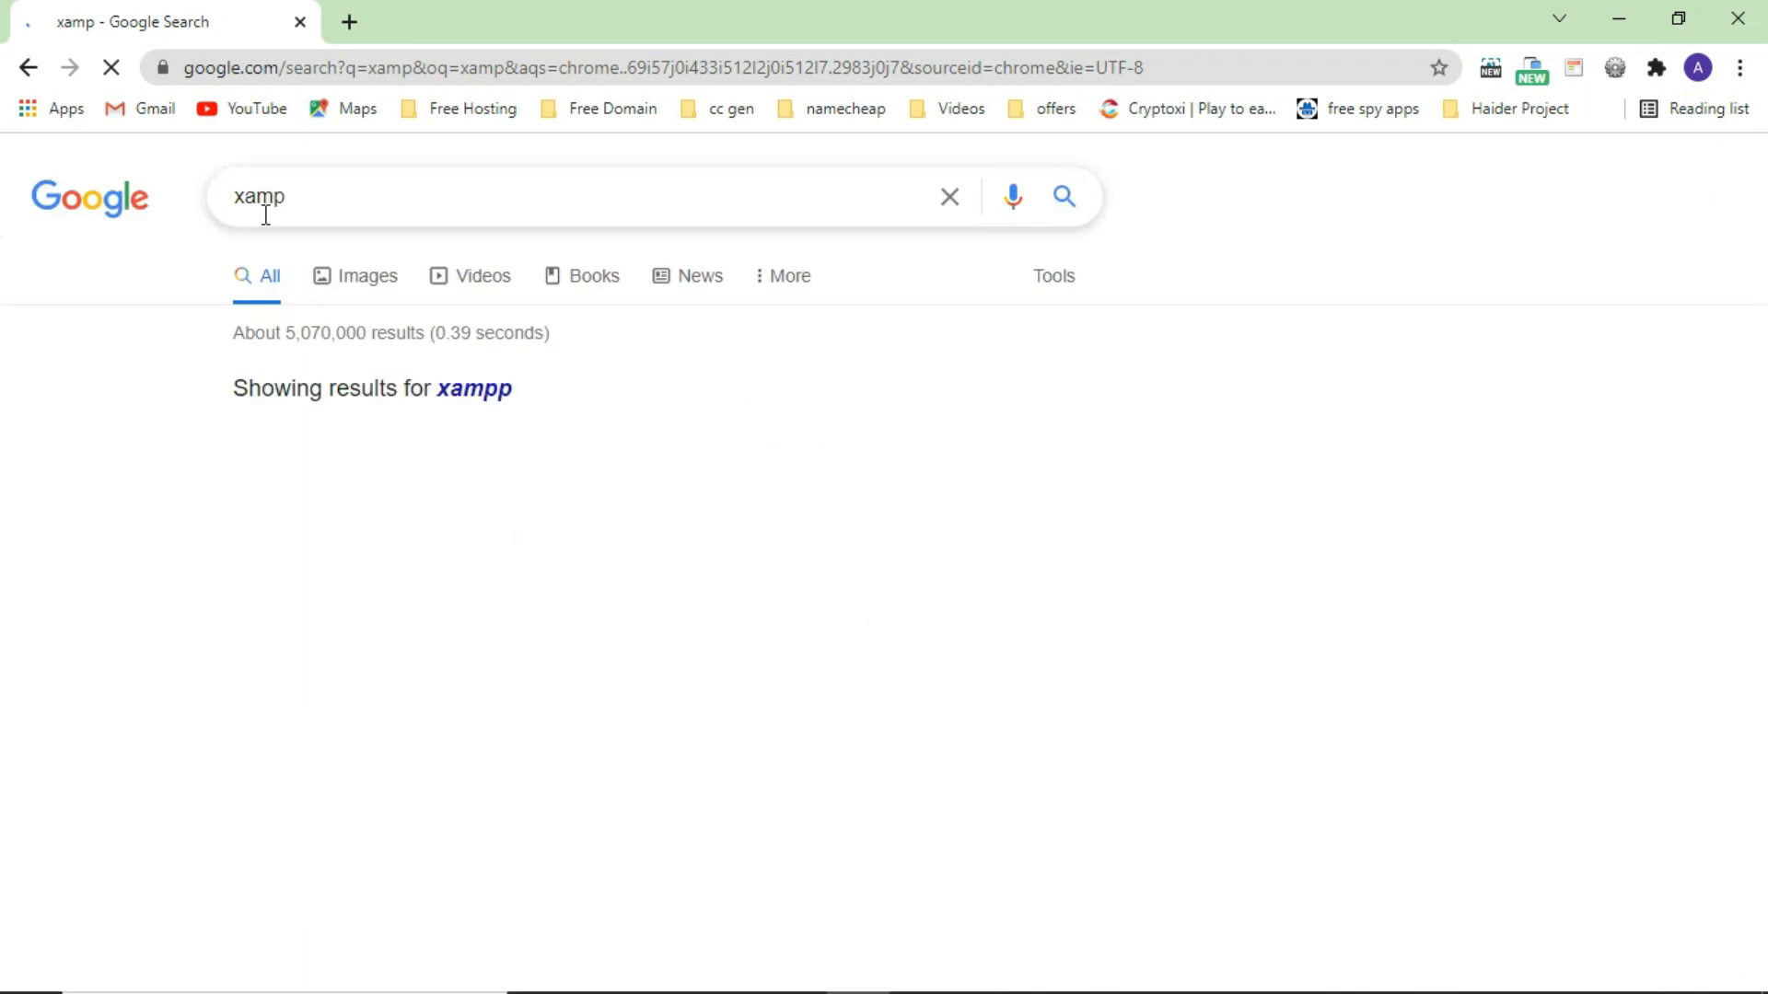
pyautogui.click(310, 643)
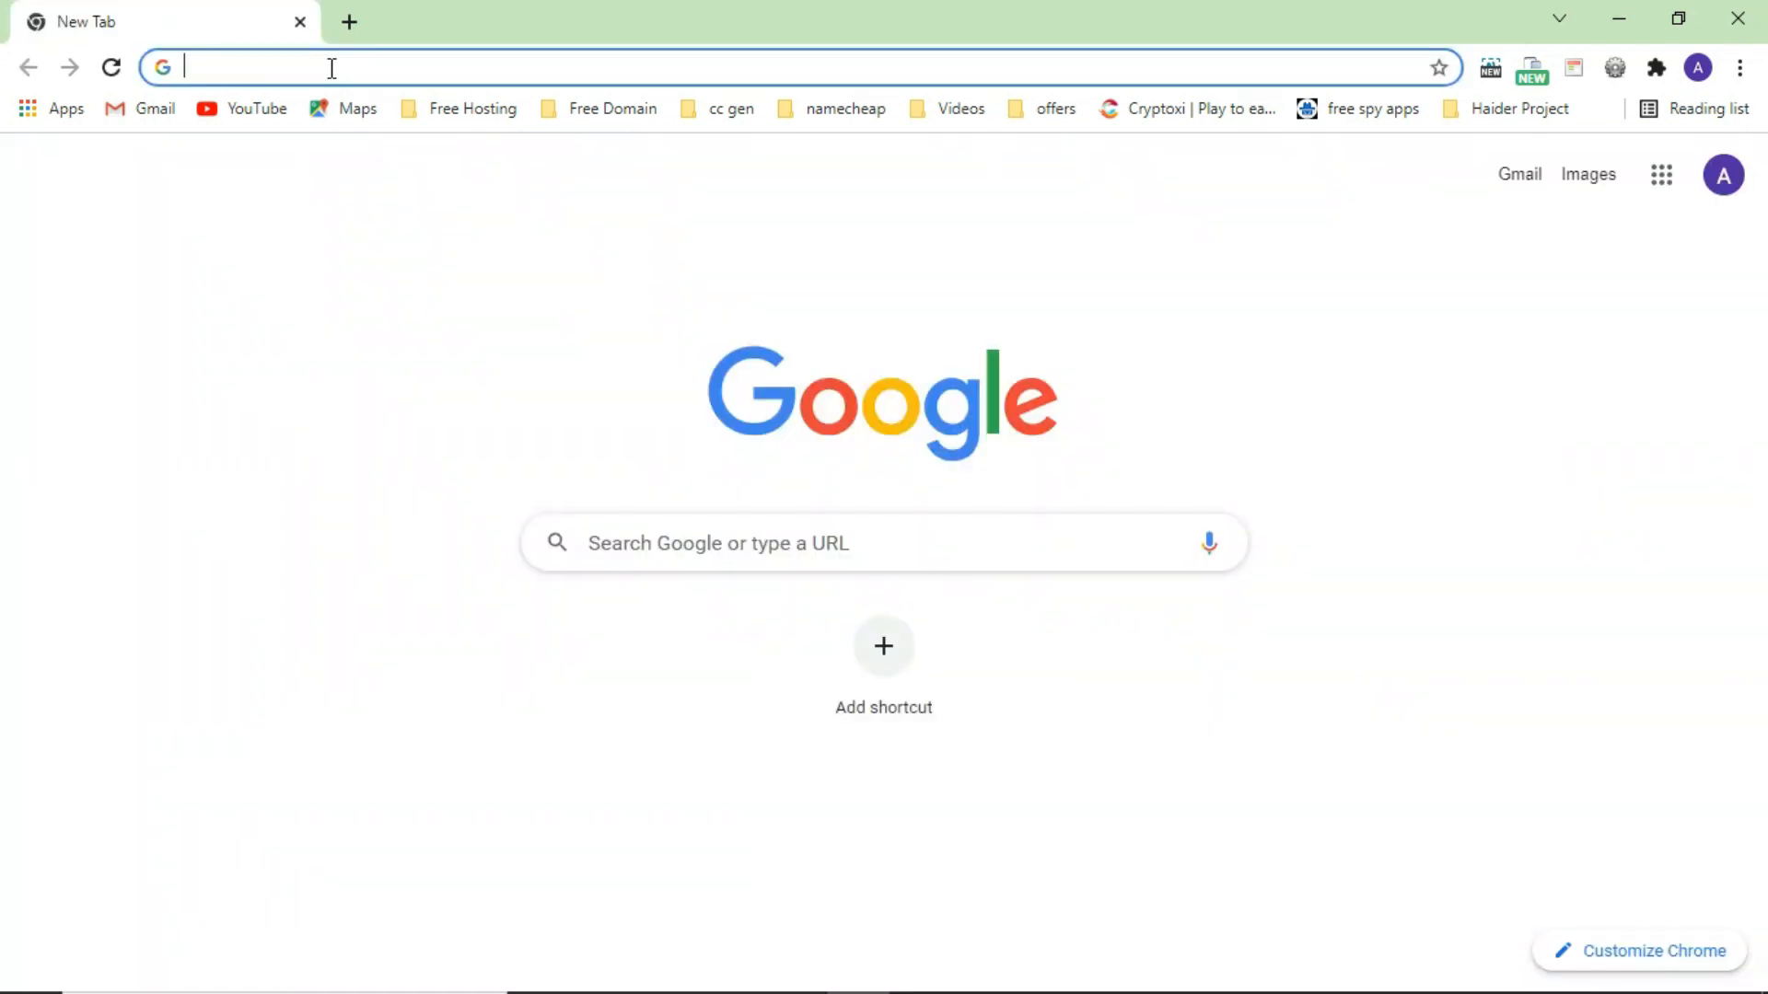
# Search 'wordpress download' and download WordPress 5.8.1 from WordPress.org.
pyautogui.write('word')
pyautogui.press('BackSpace')
pyautogui.press('BackSpace')
pyautogui.press('BackSpace')
pyautogui.press('BackSpace')
pyautogui.write('wordpress')
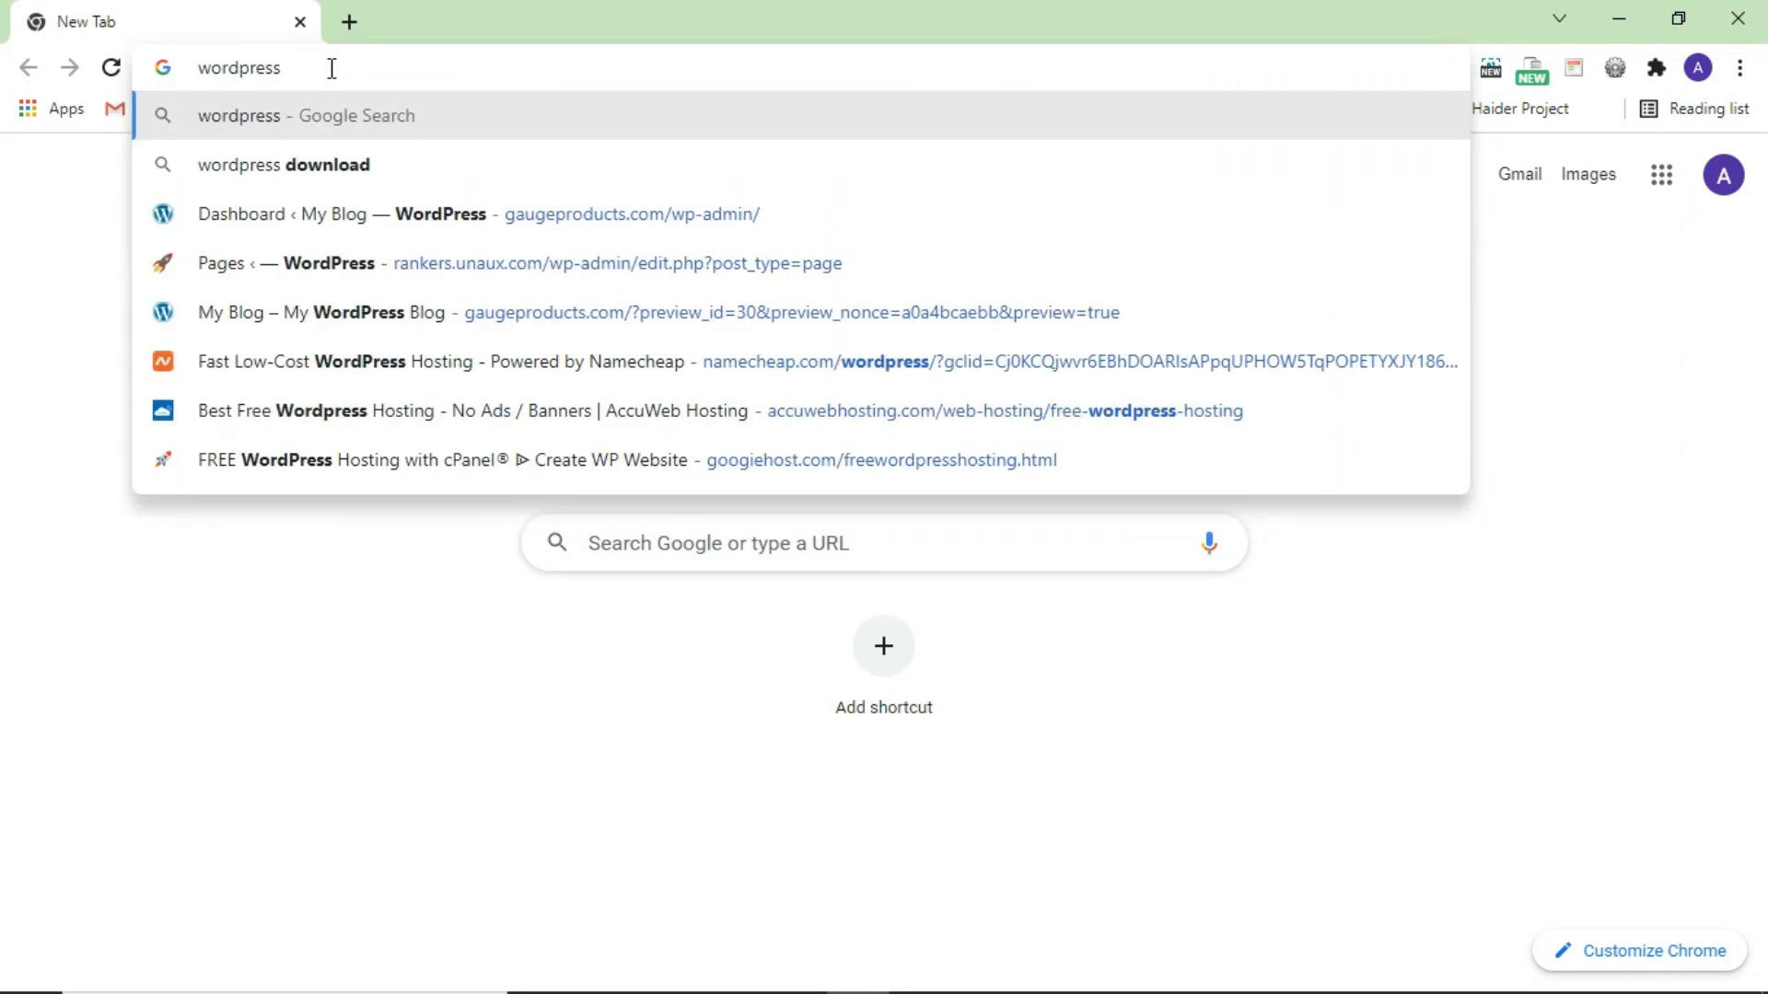
pyautogui.write(' download')
pyautogui.press('Return')
pyautogui.click(352, 405)
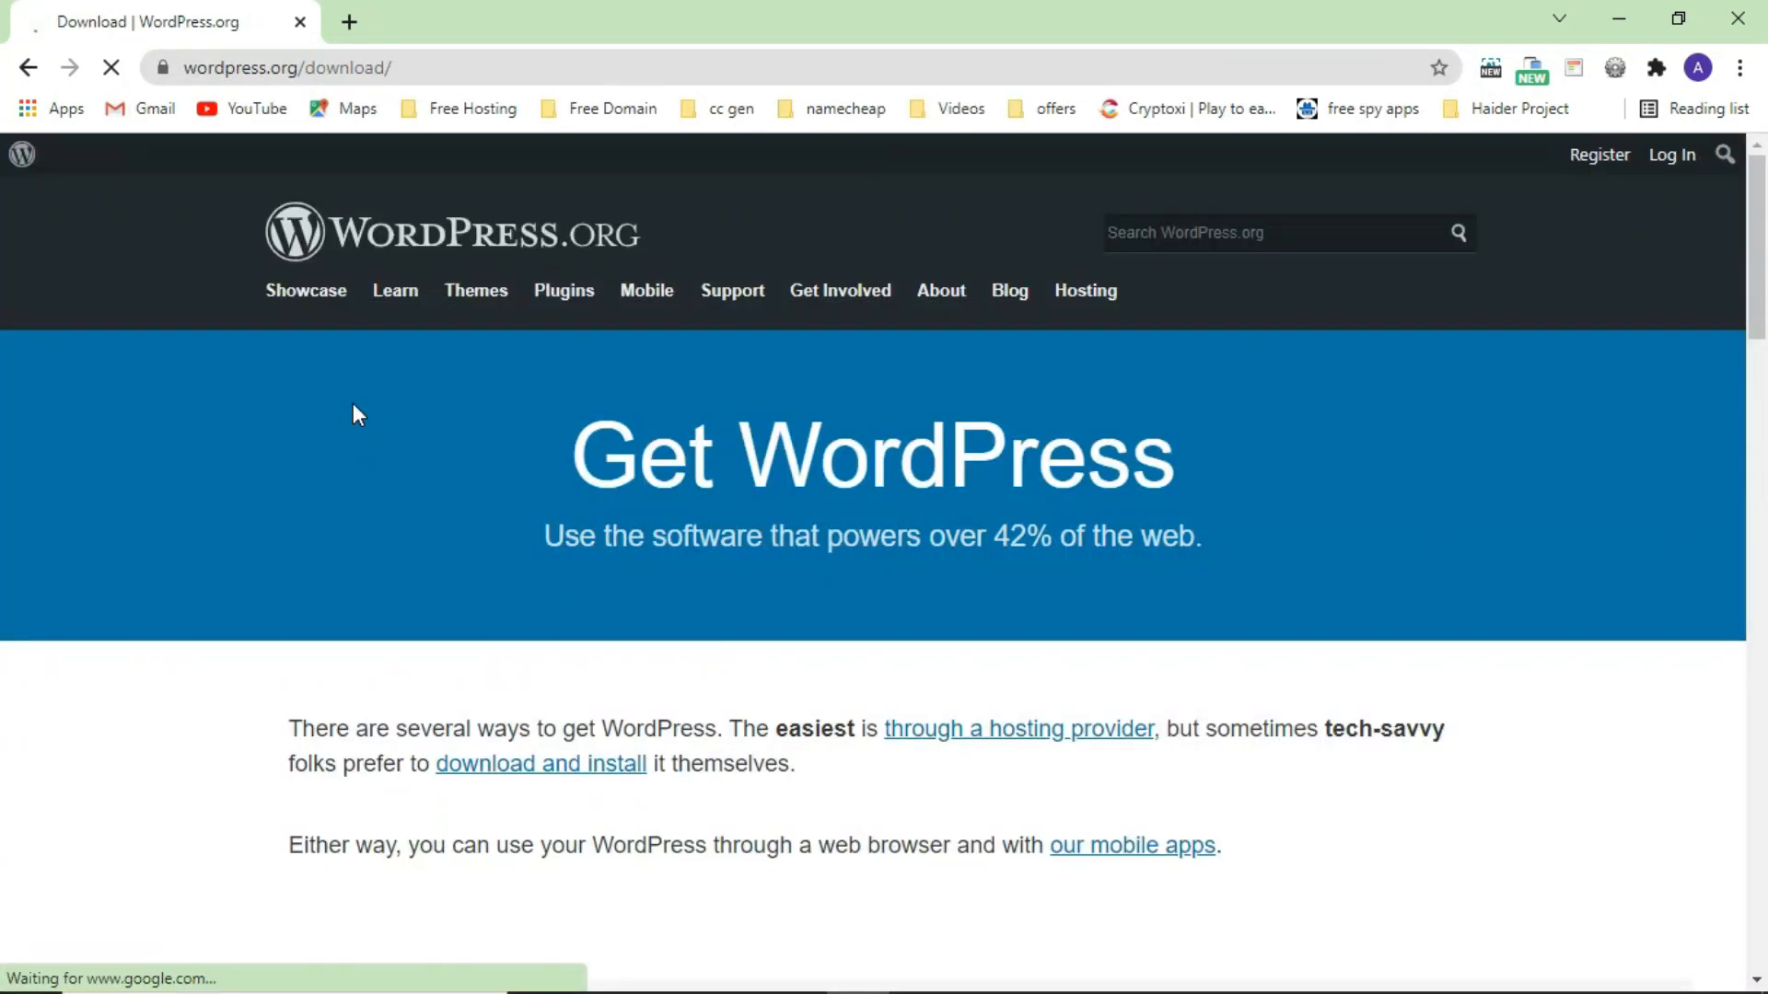
pyautogui.scroll(-10, 821, 611)
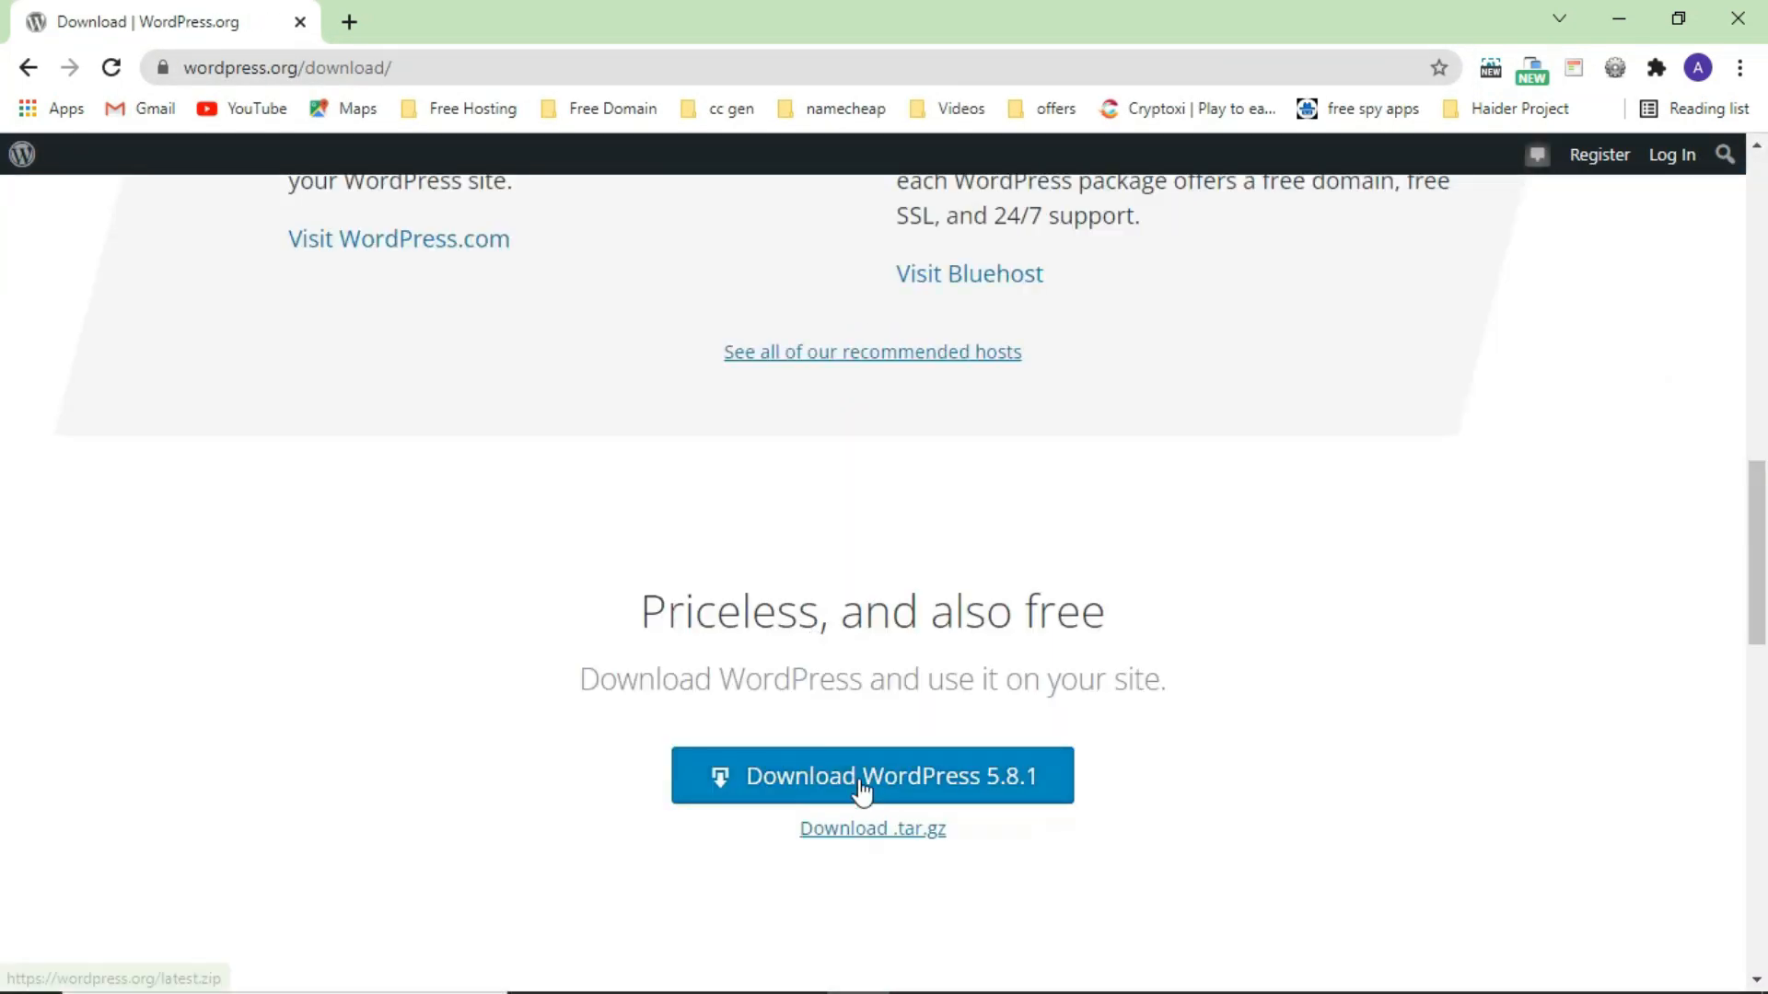
pyautogui.click(871, 781)
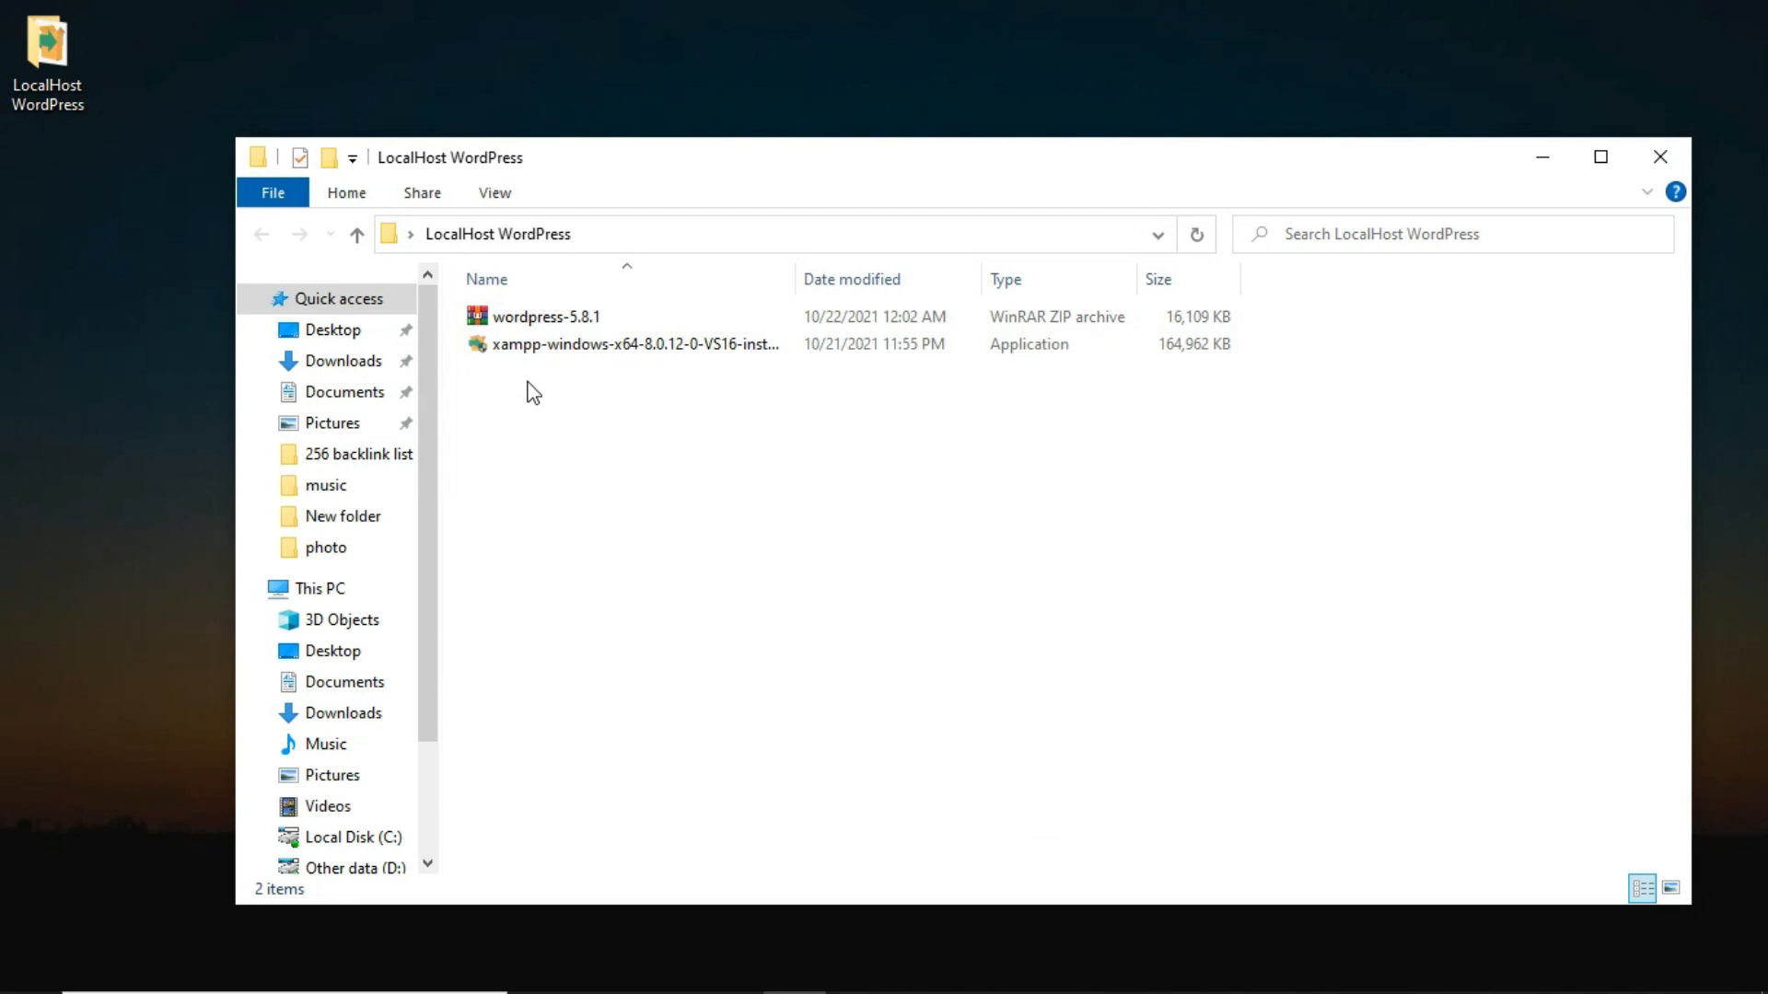
# Run the XAMPP installer with default components, folder and language, and start installing.
pyautogui.doubleClick(521, 346)
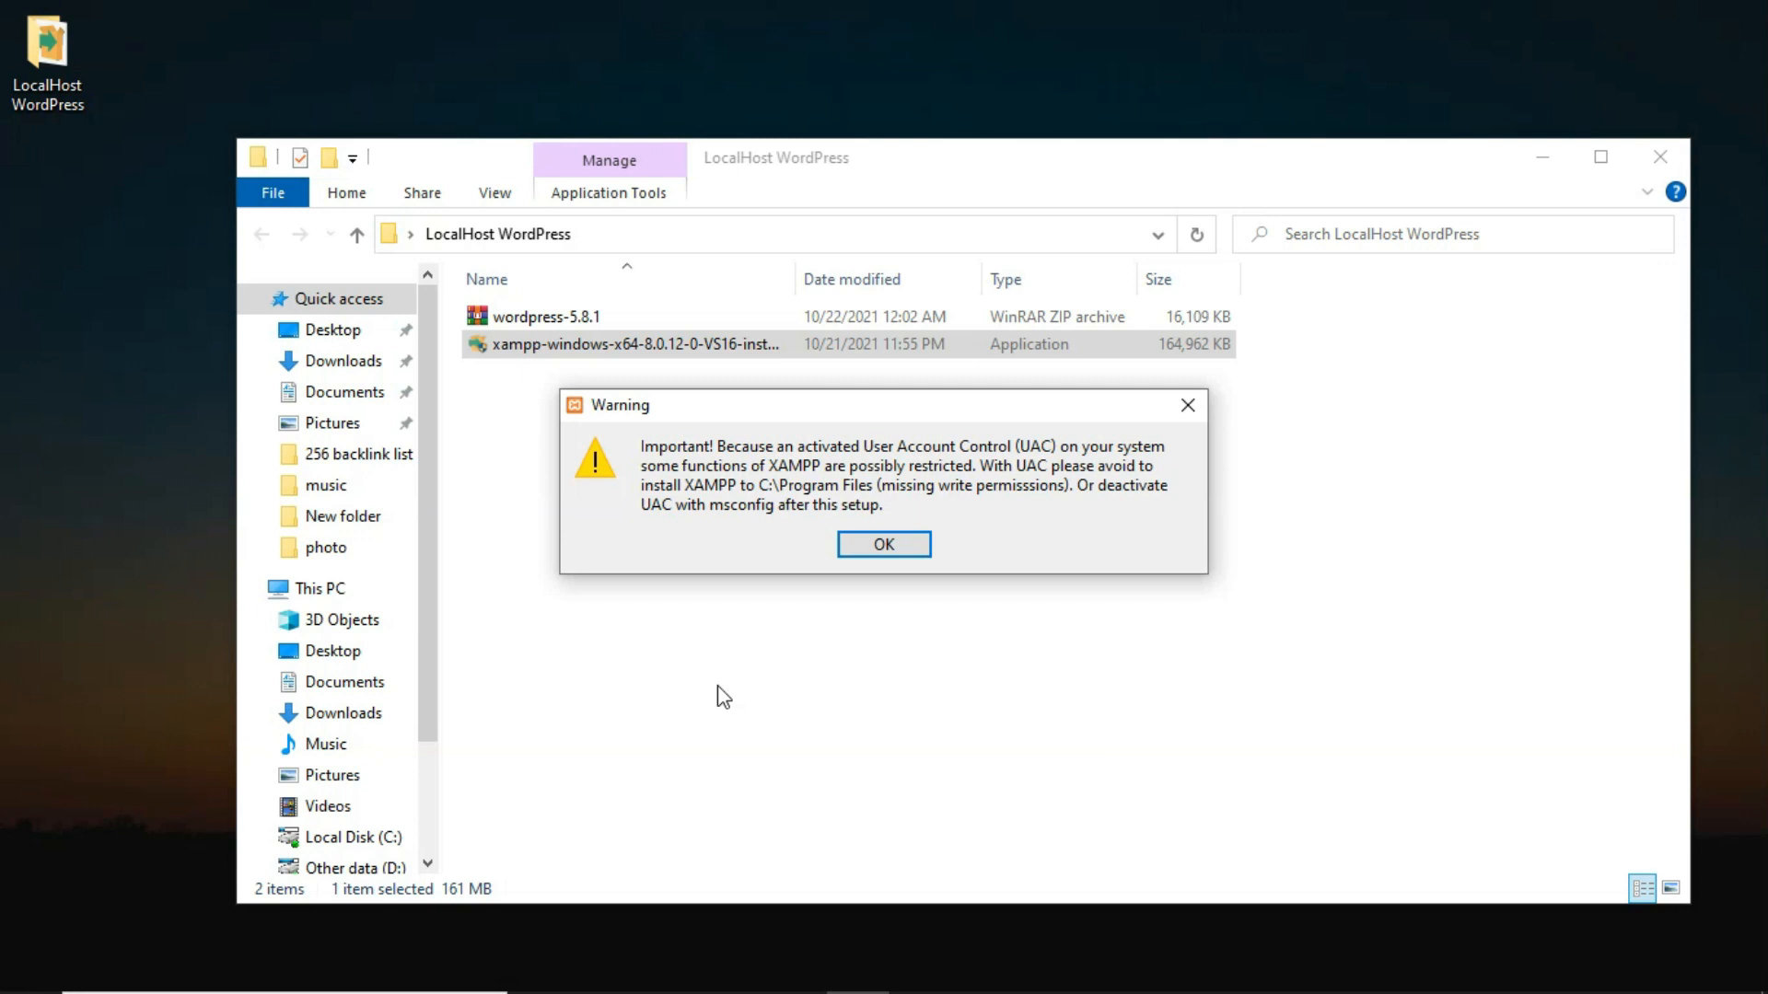
pyautogui.click(884, 546)
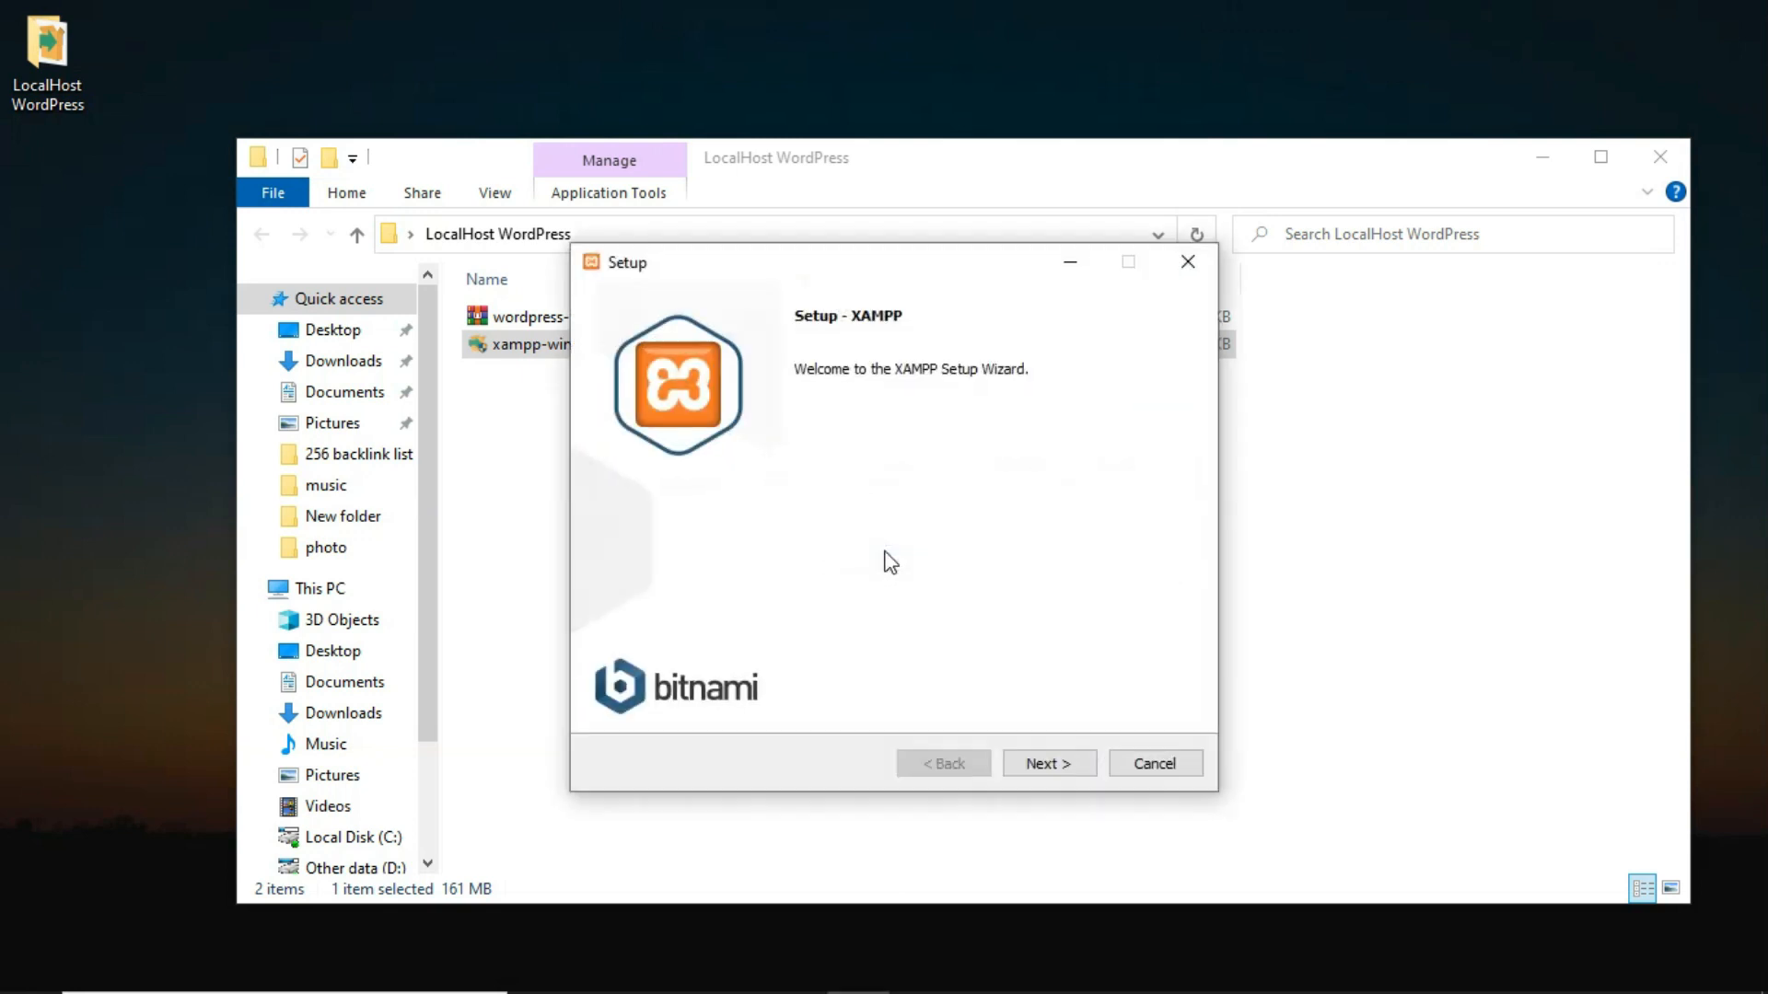
pyautogui.click(1038, 765)
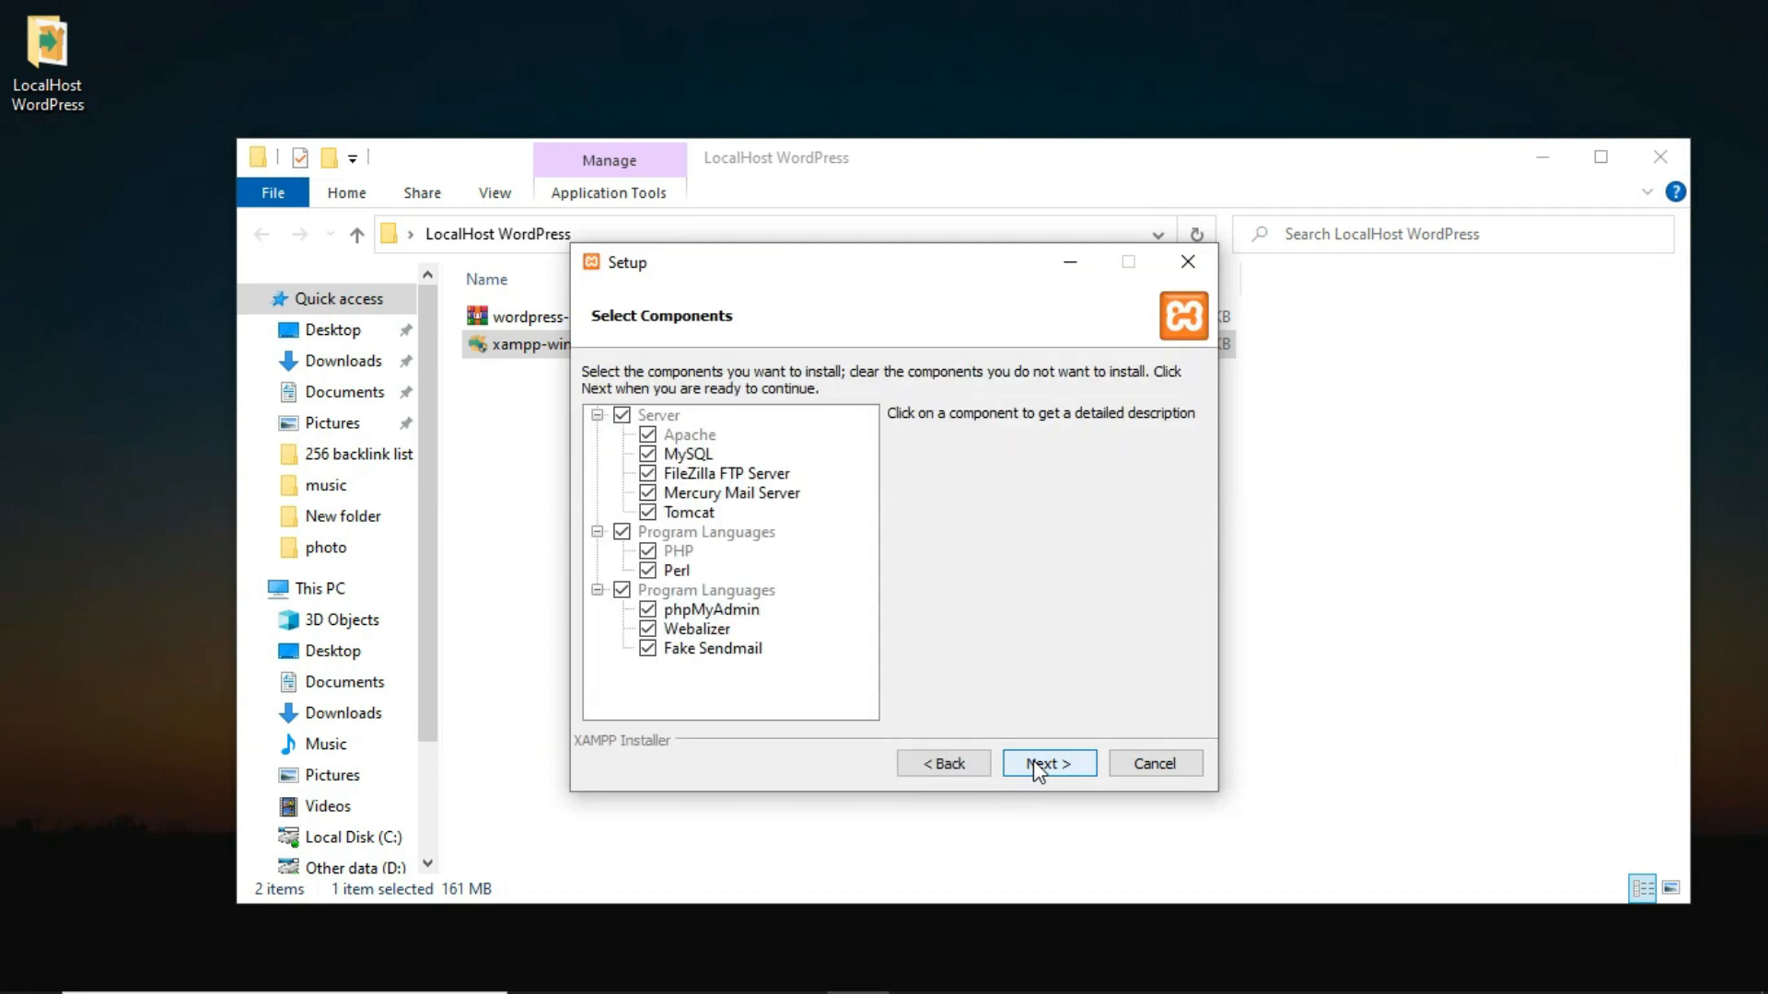
pyautogui.click(1038, 765)
pyautogui.click(1038, 765)
pyautogui.click(1037, 765)
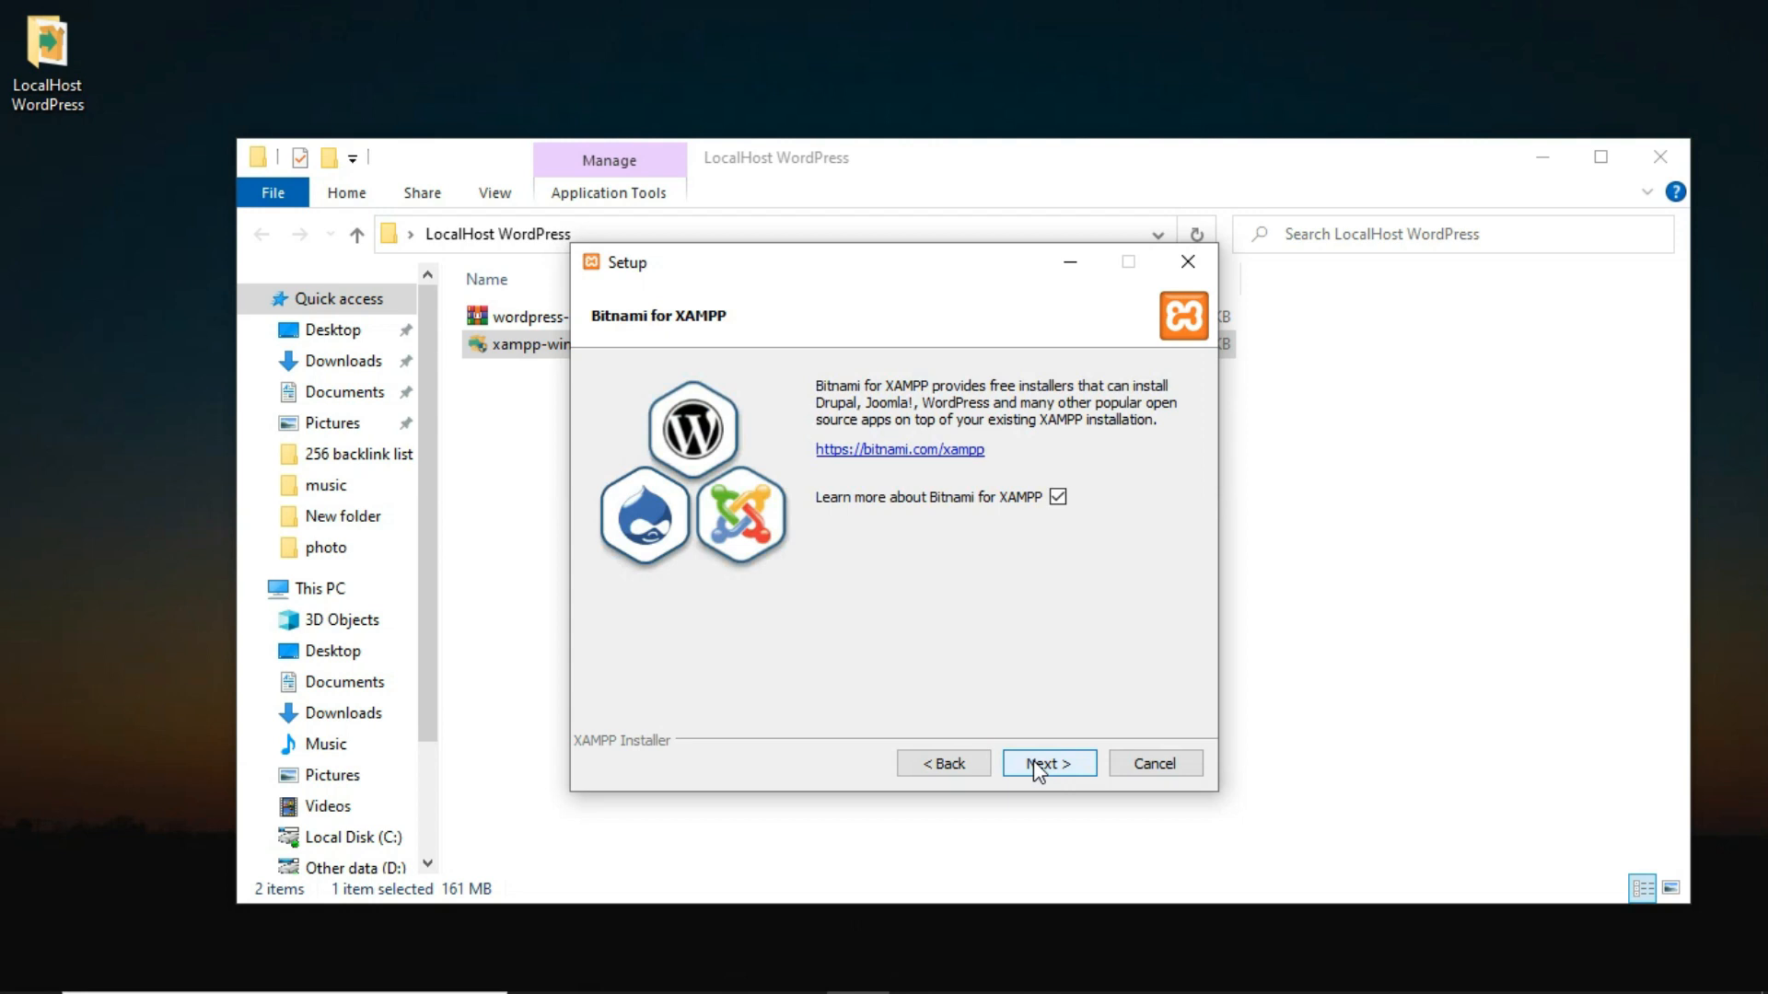
pyautogui.click(1038, 765)
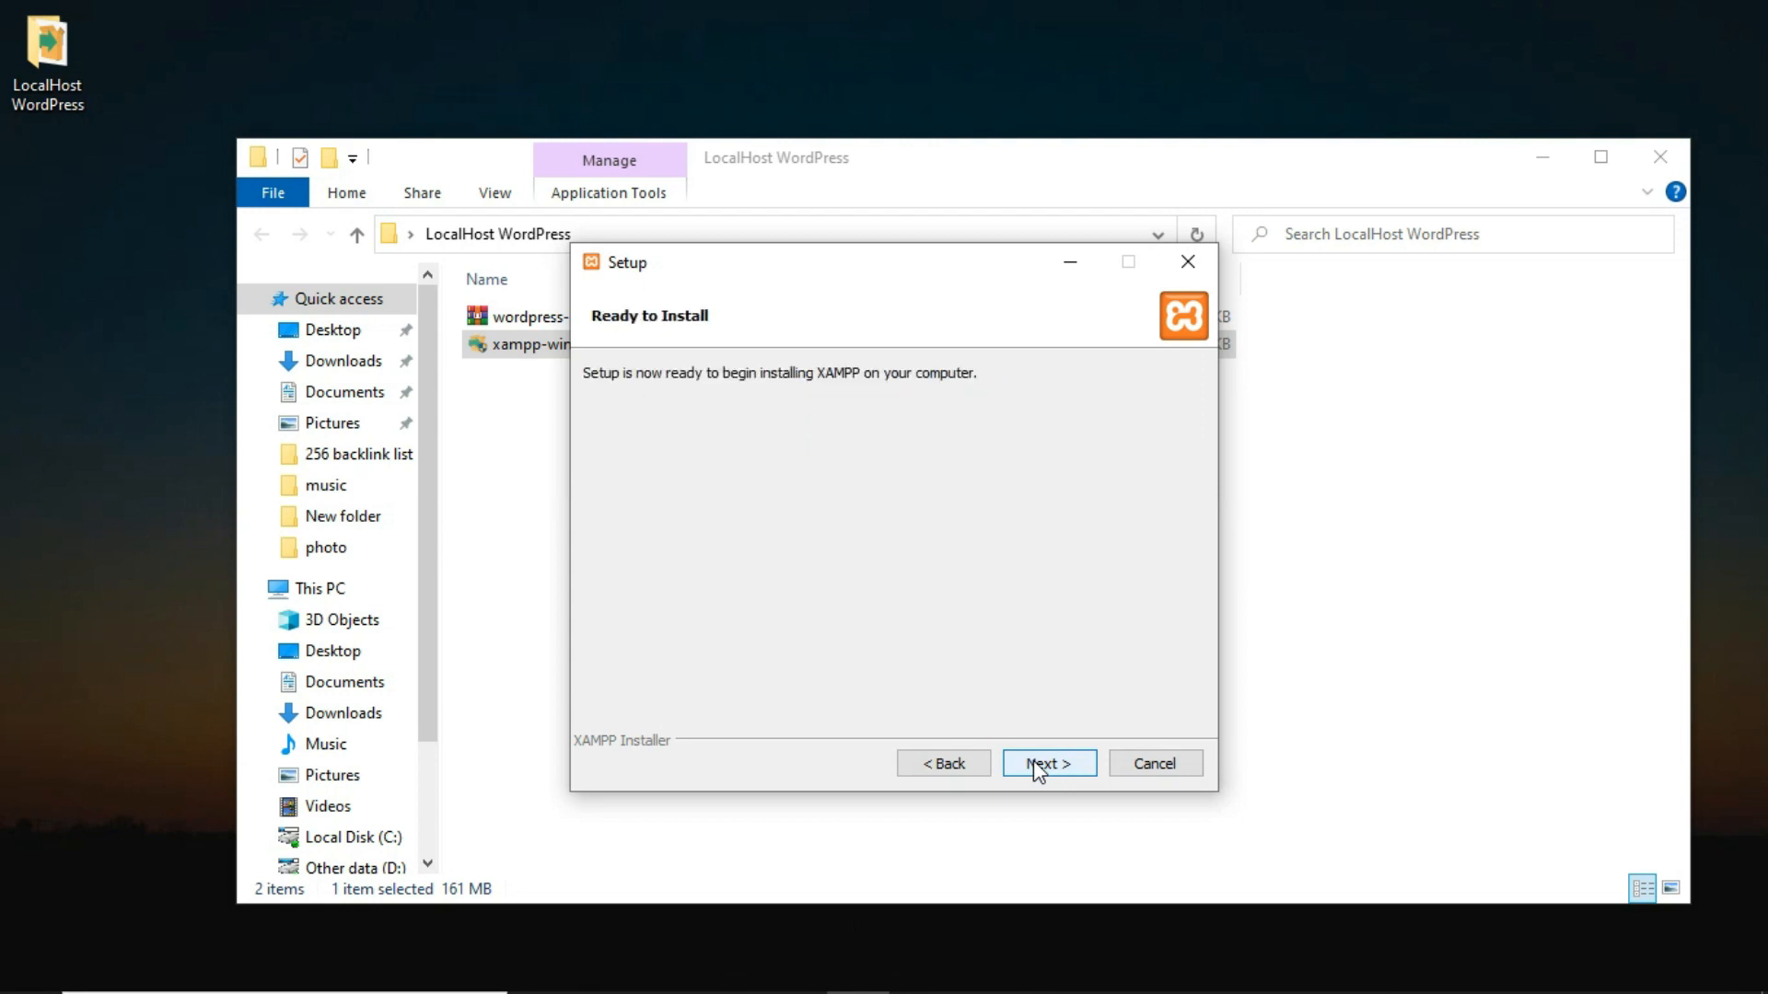
pyautogui.click(1037, 765)
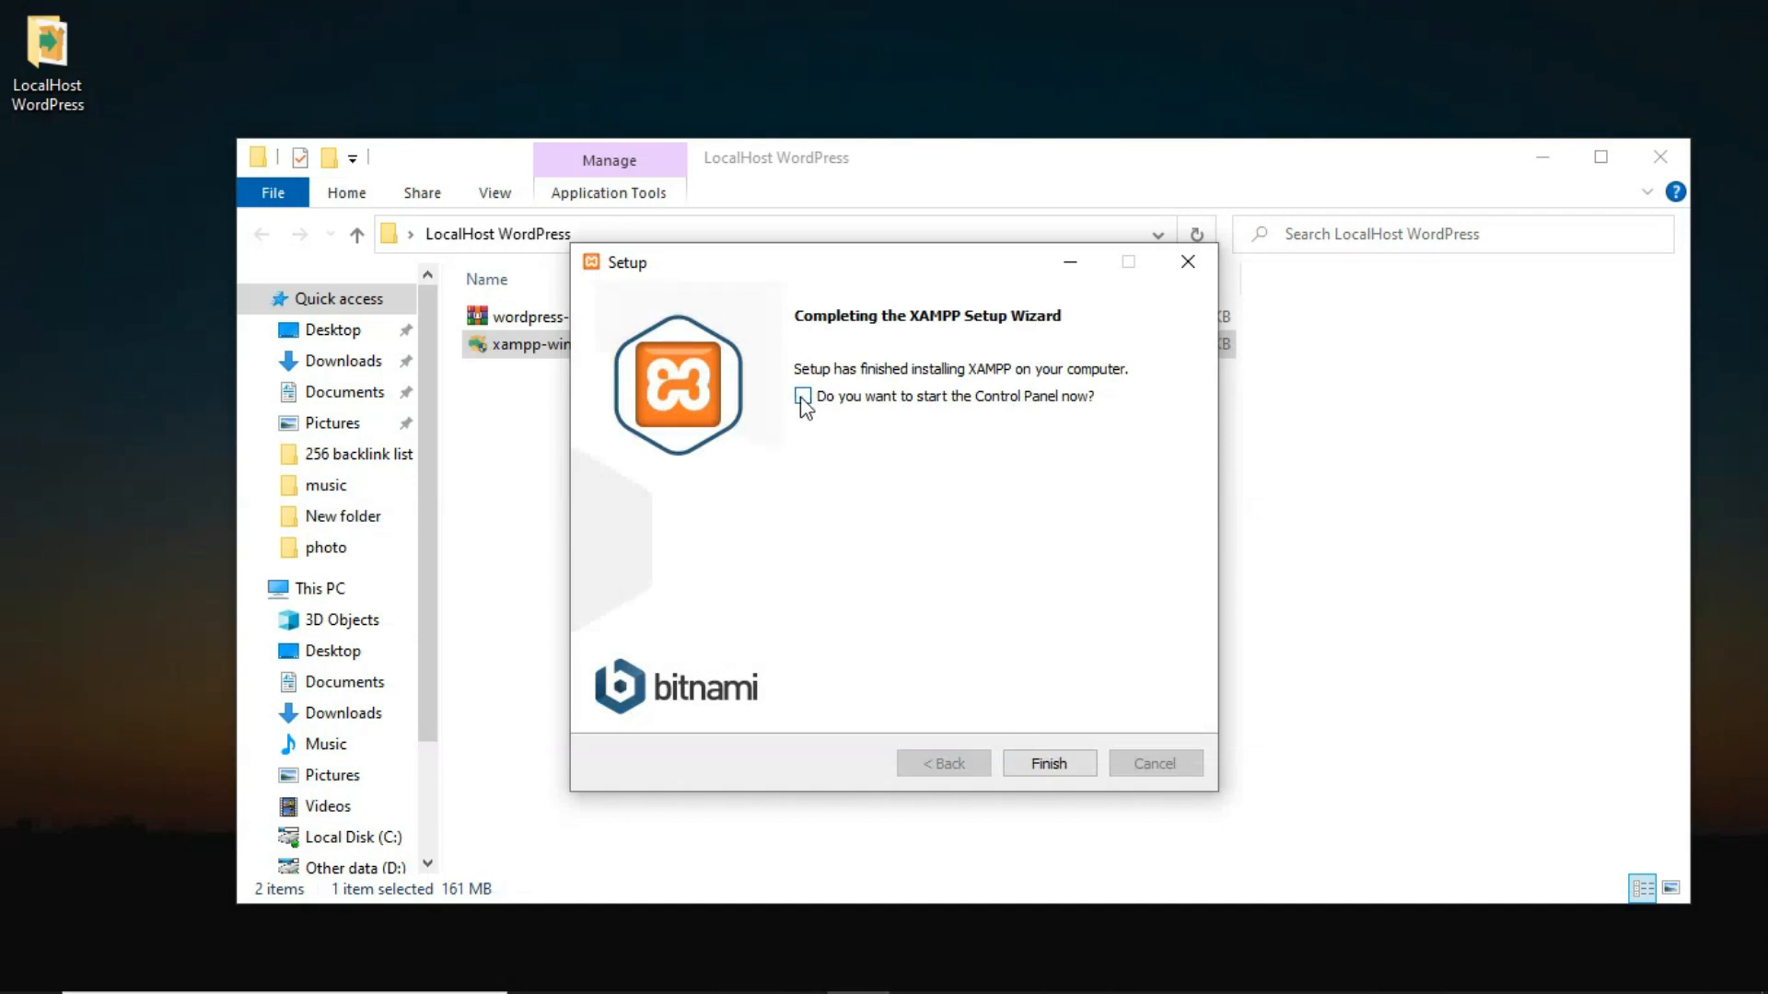
# Close the finished XAMPP wizard and extract wordpress-5.8.1 into the current folder.
pyautogui.click(1052, 771)
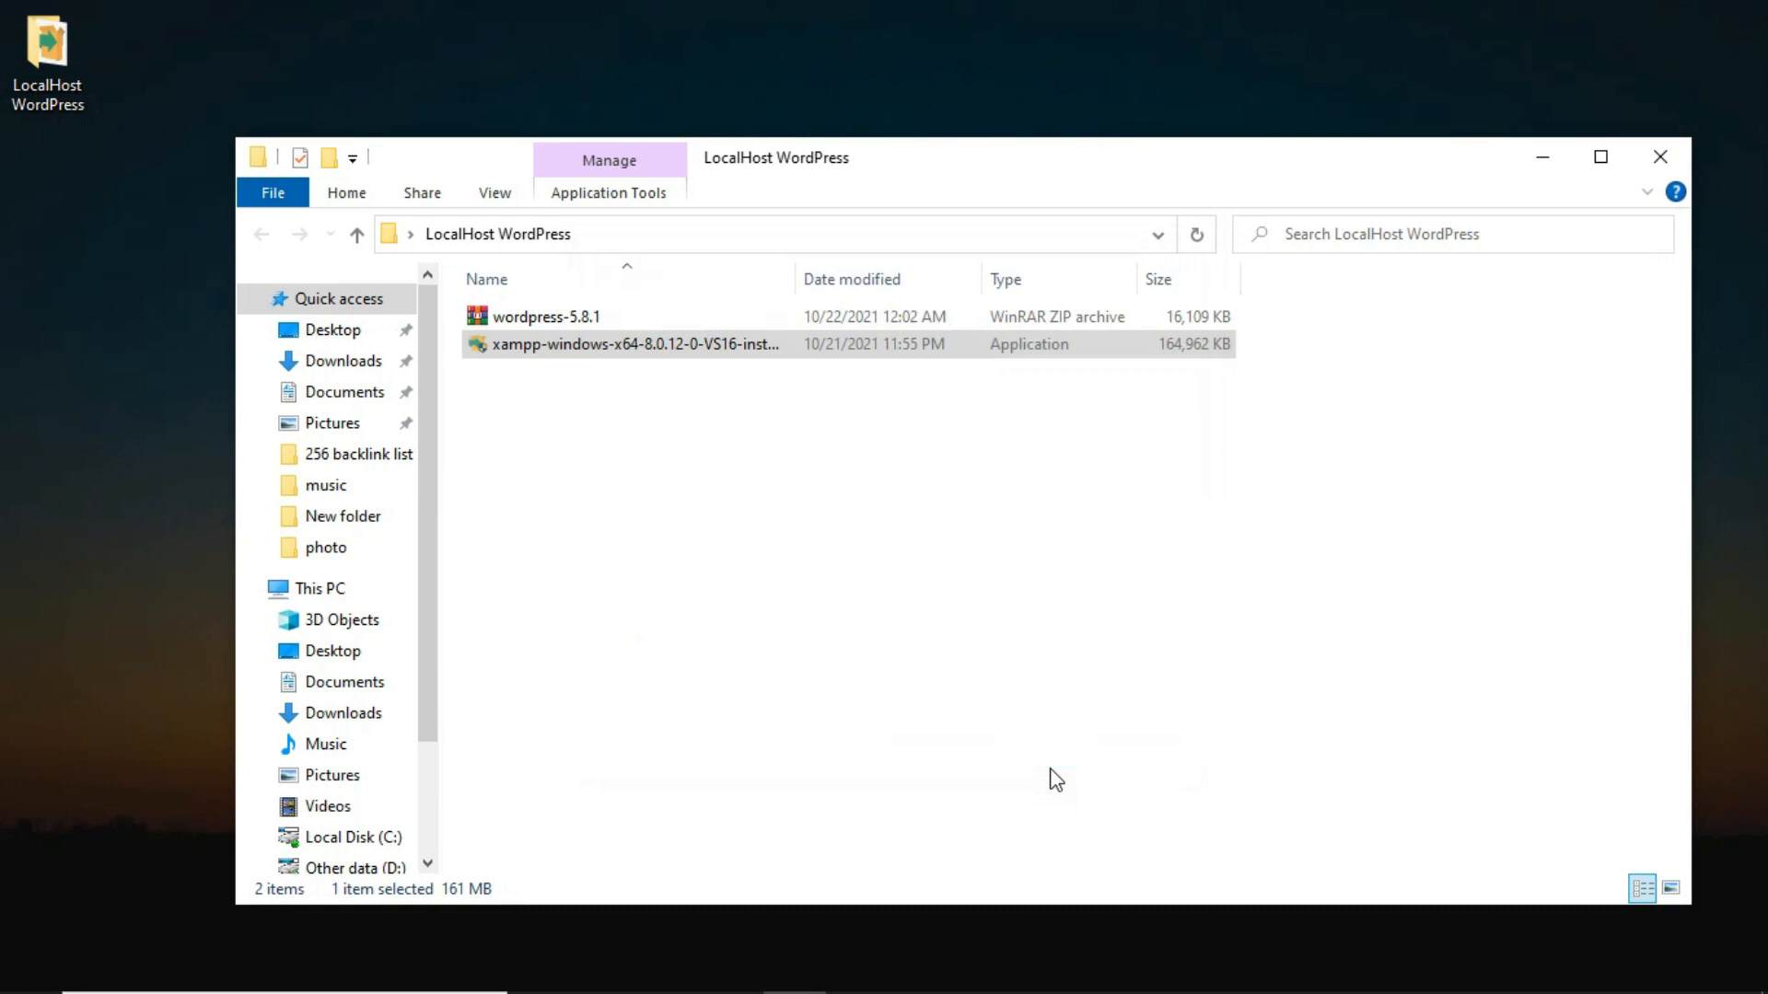
pyautogui.rightClick(519, 321)
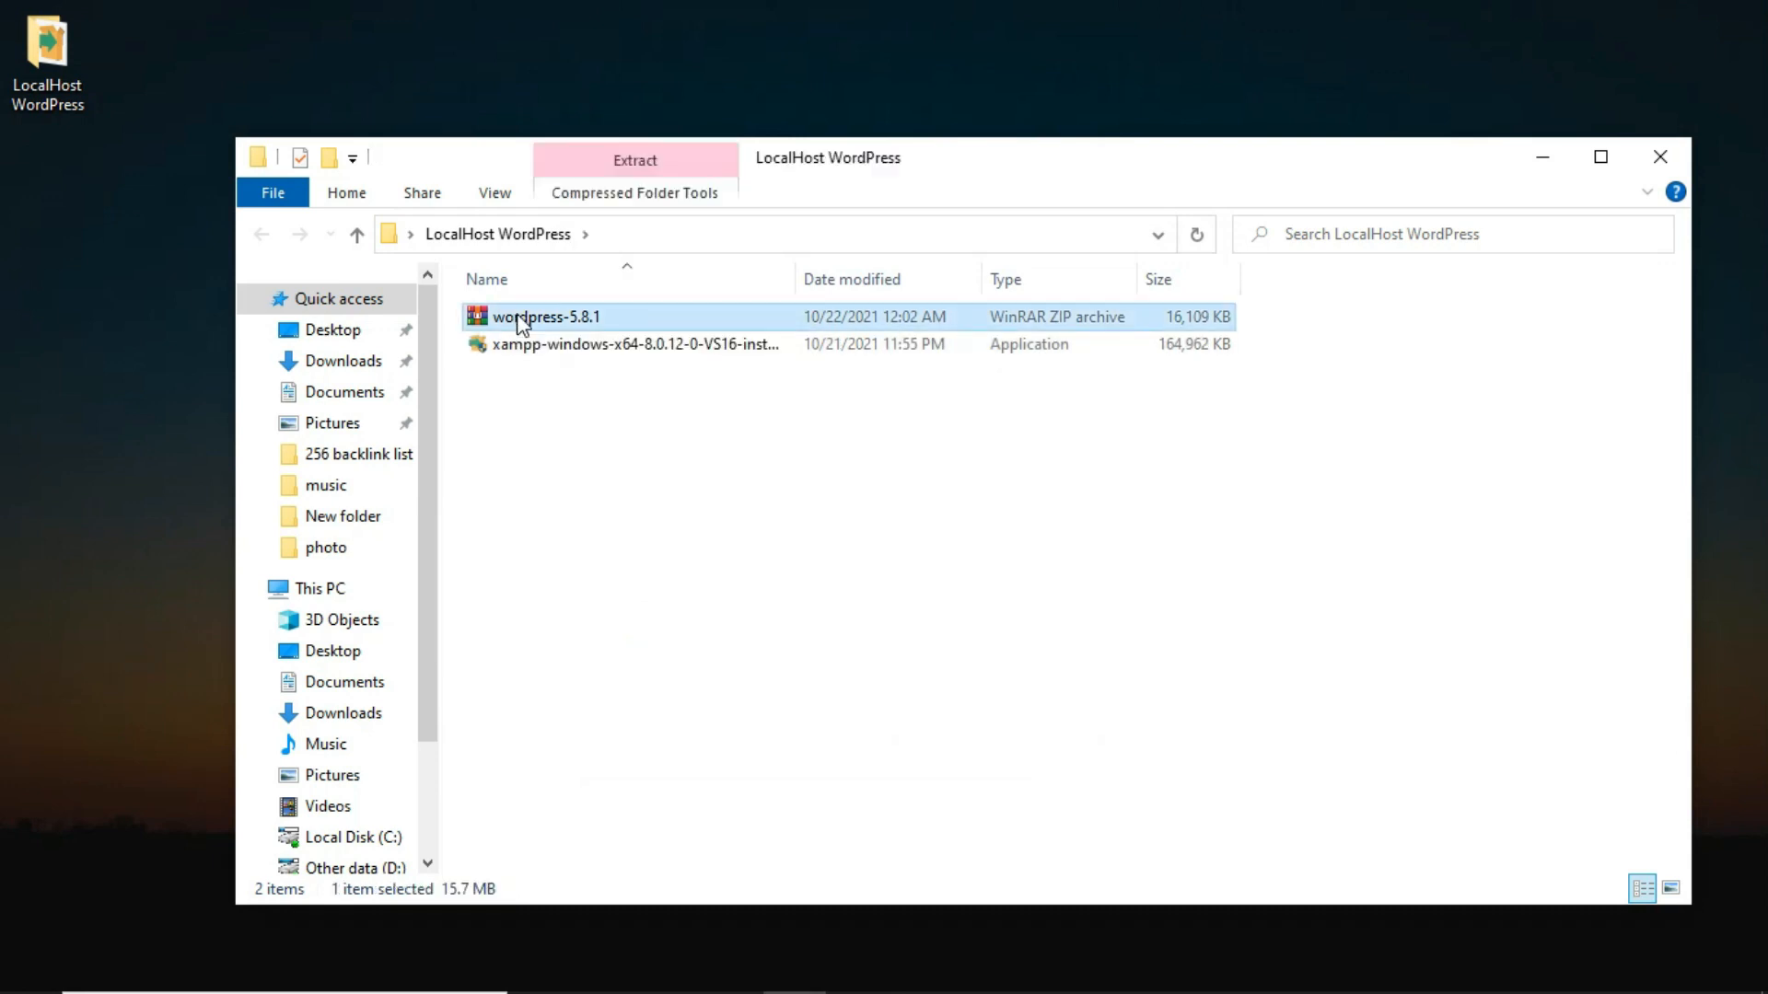
pyautogui.click(578, 448)
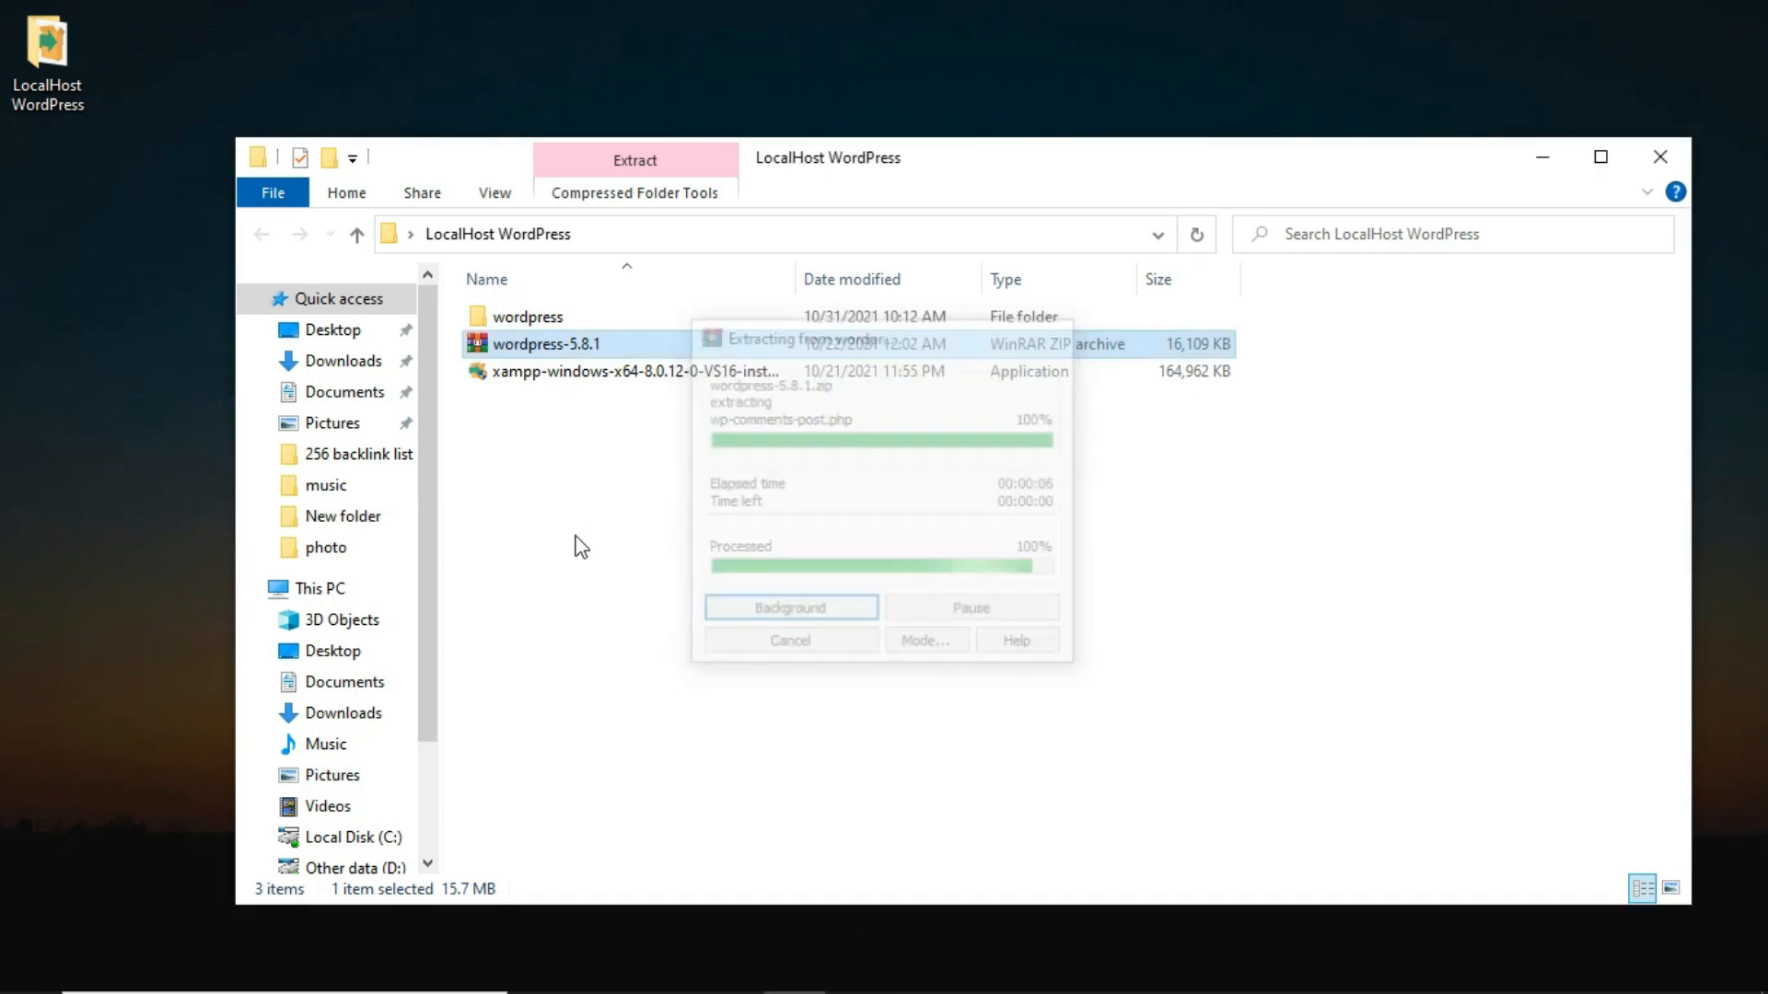
# Copy the extracted wordpress folder.
pyautogui.click(507, 318)
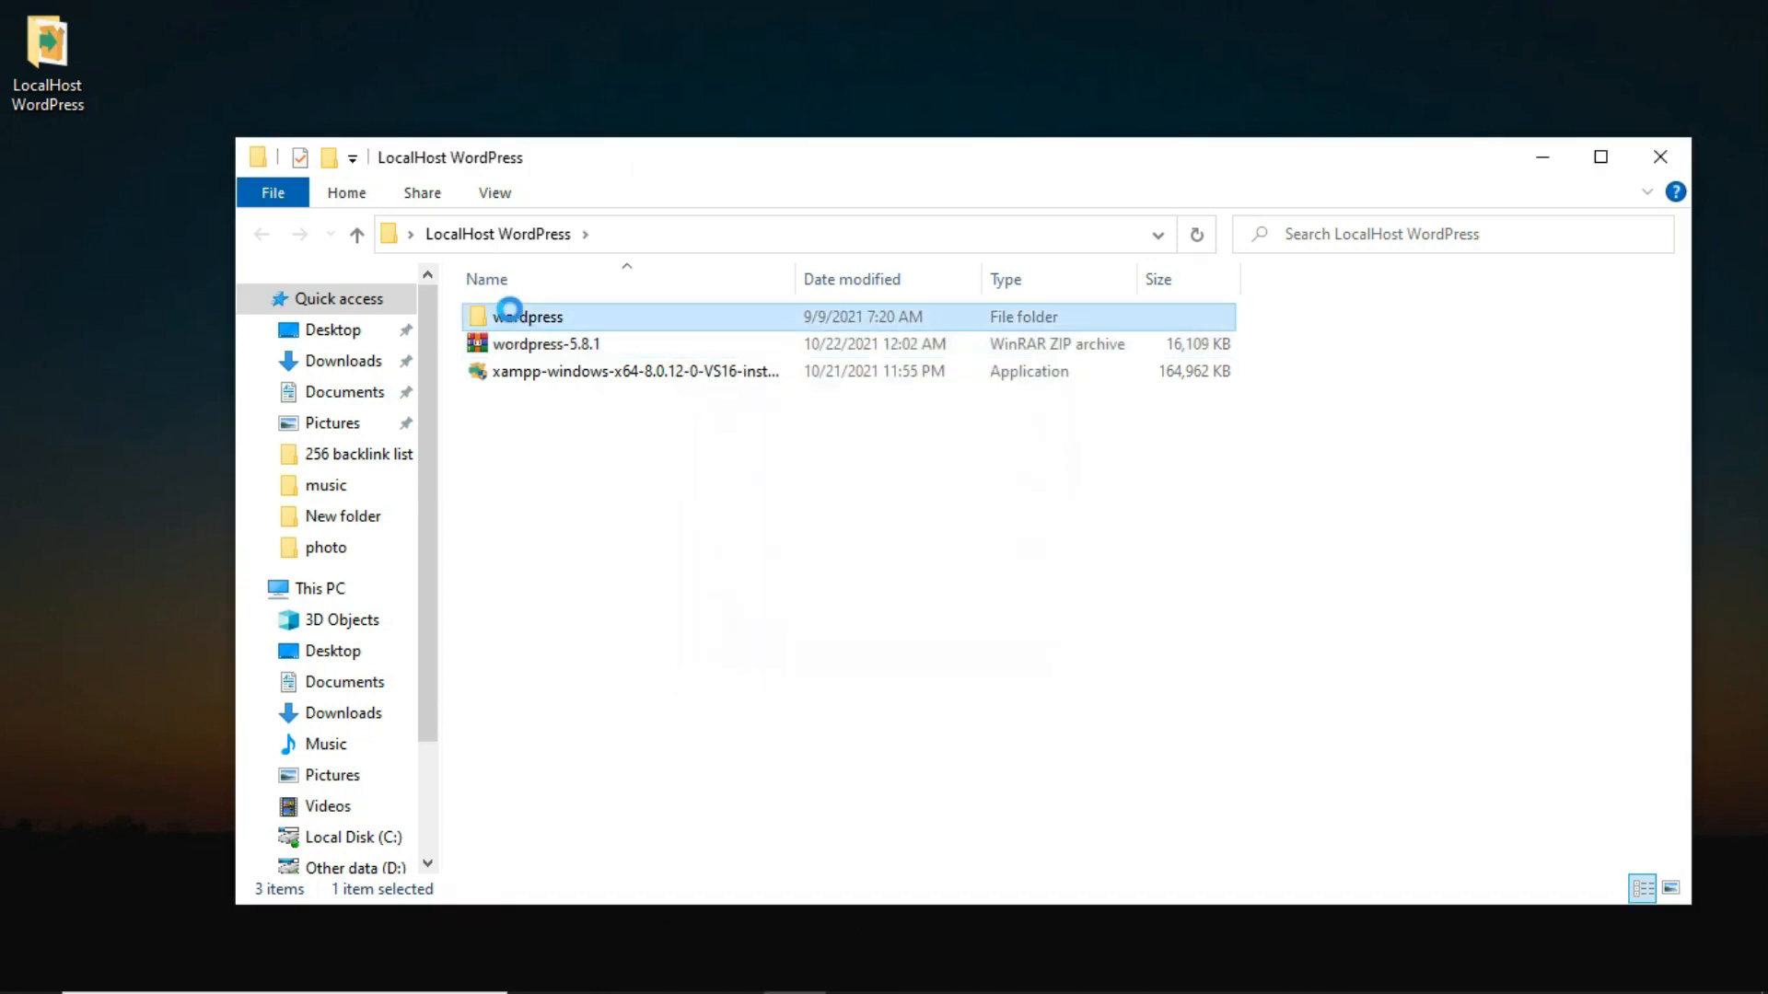
pyautogui.rightClick(512, 320)
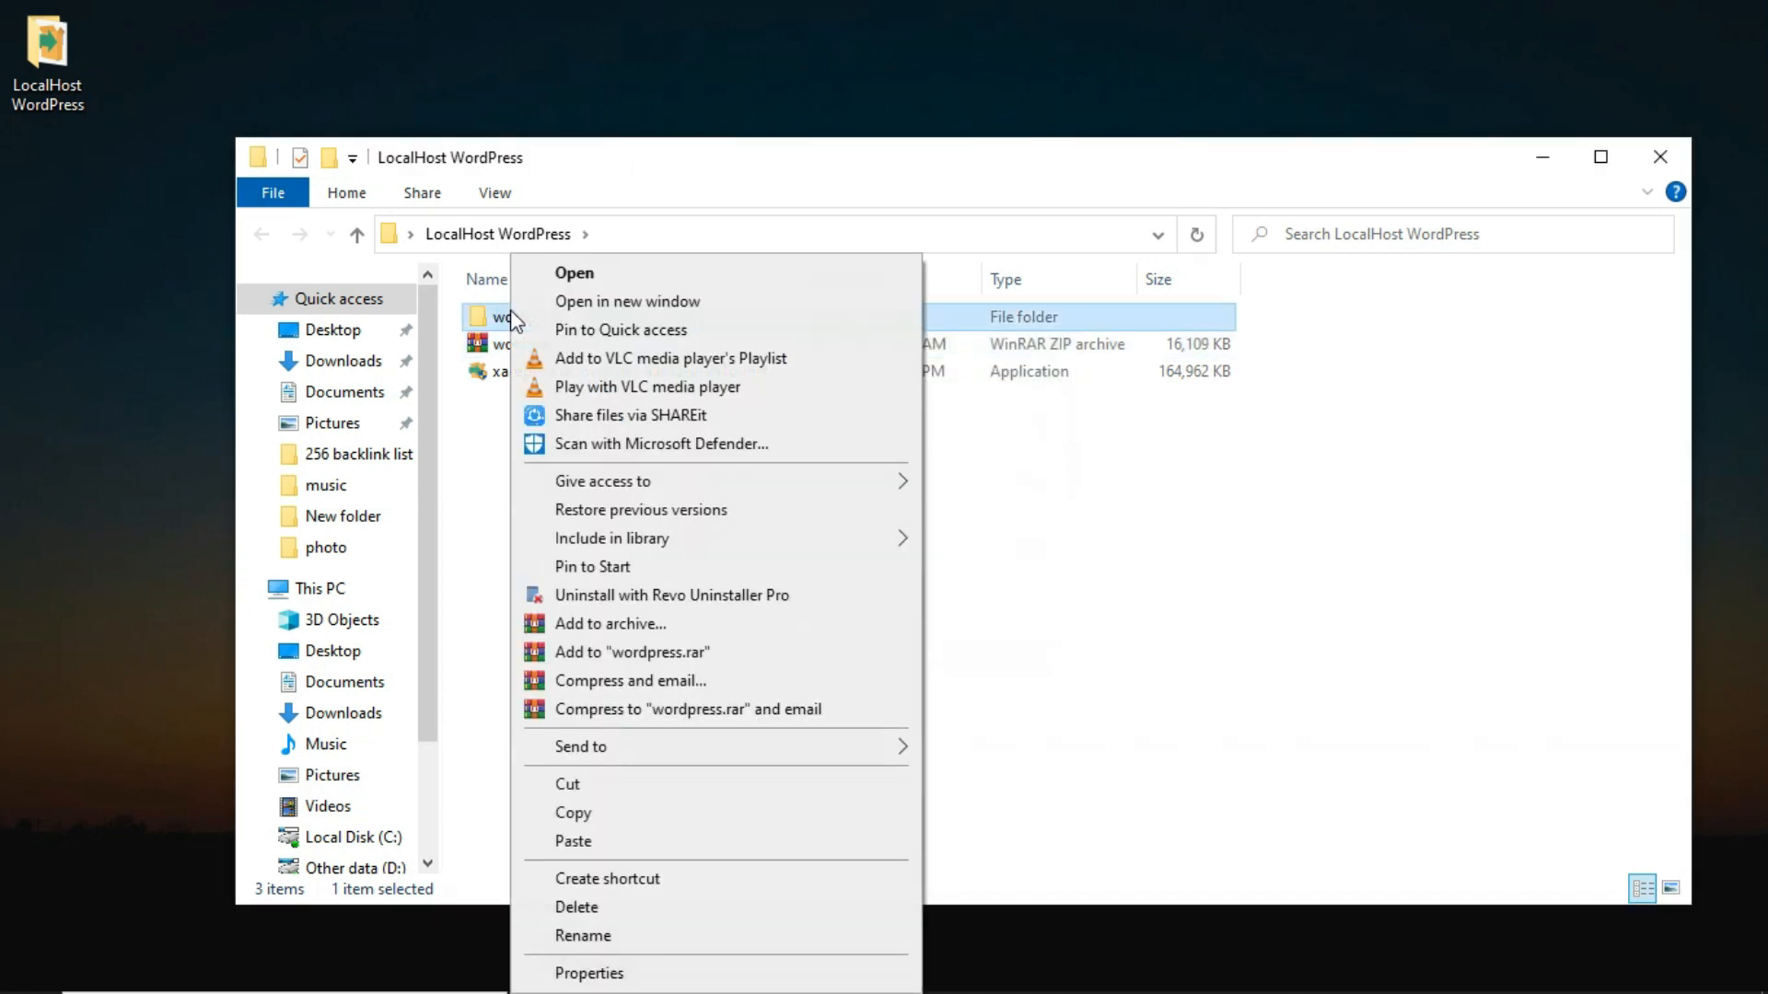
pyautogui.click(569, 814)
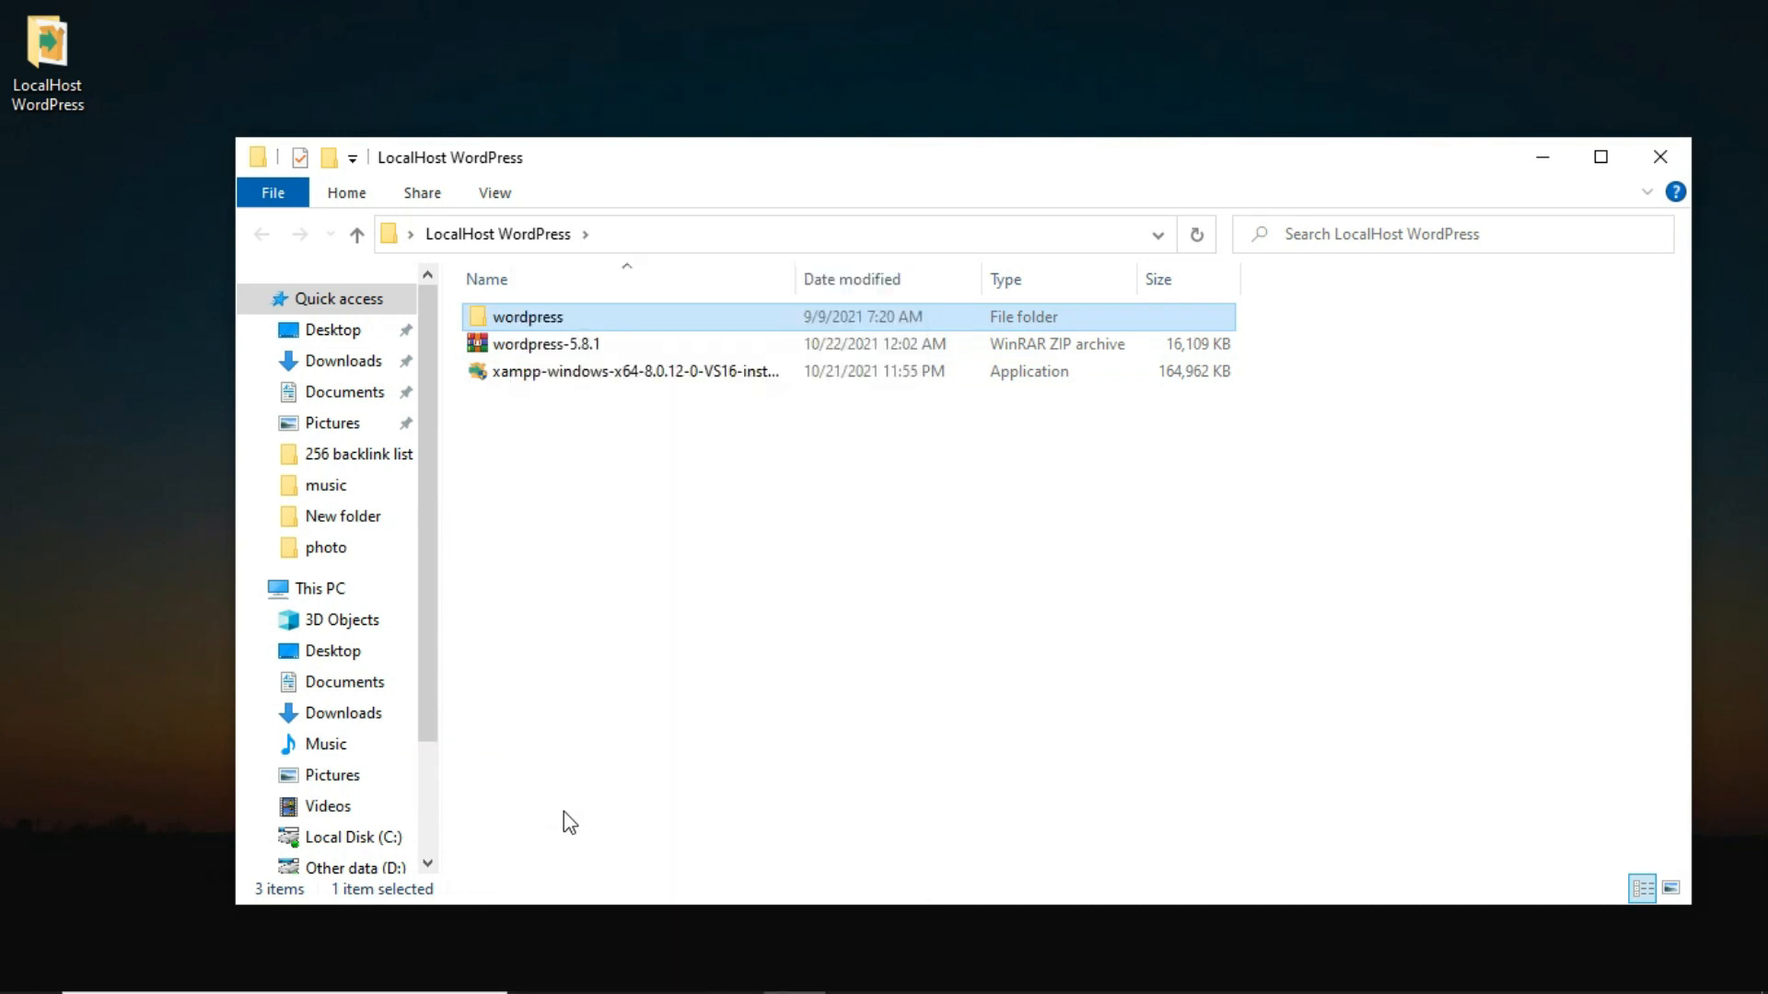
# Paste the wordpress folder into C:\xampp\htdocs, then close the Explorer window.
pyautogui.click(321, 597)
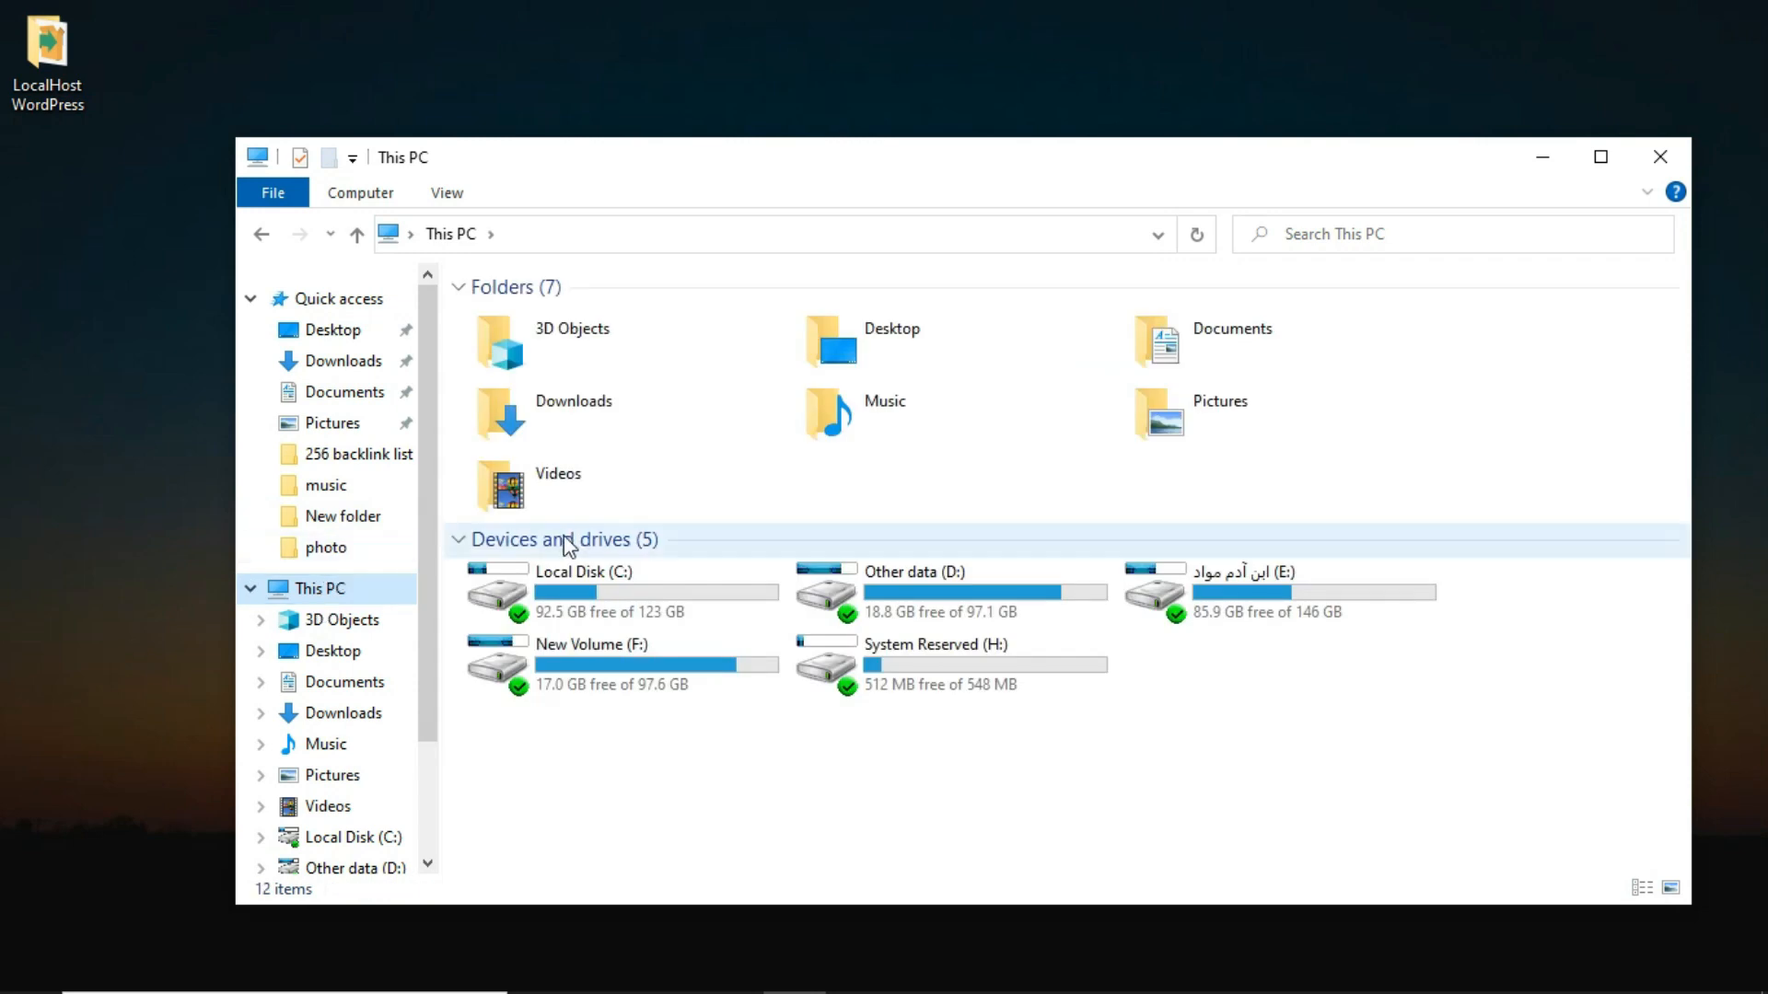
pyautogui.doubleClick(606, 600)
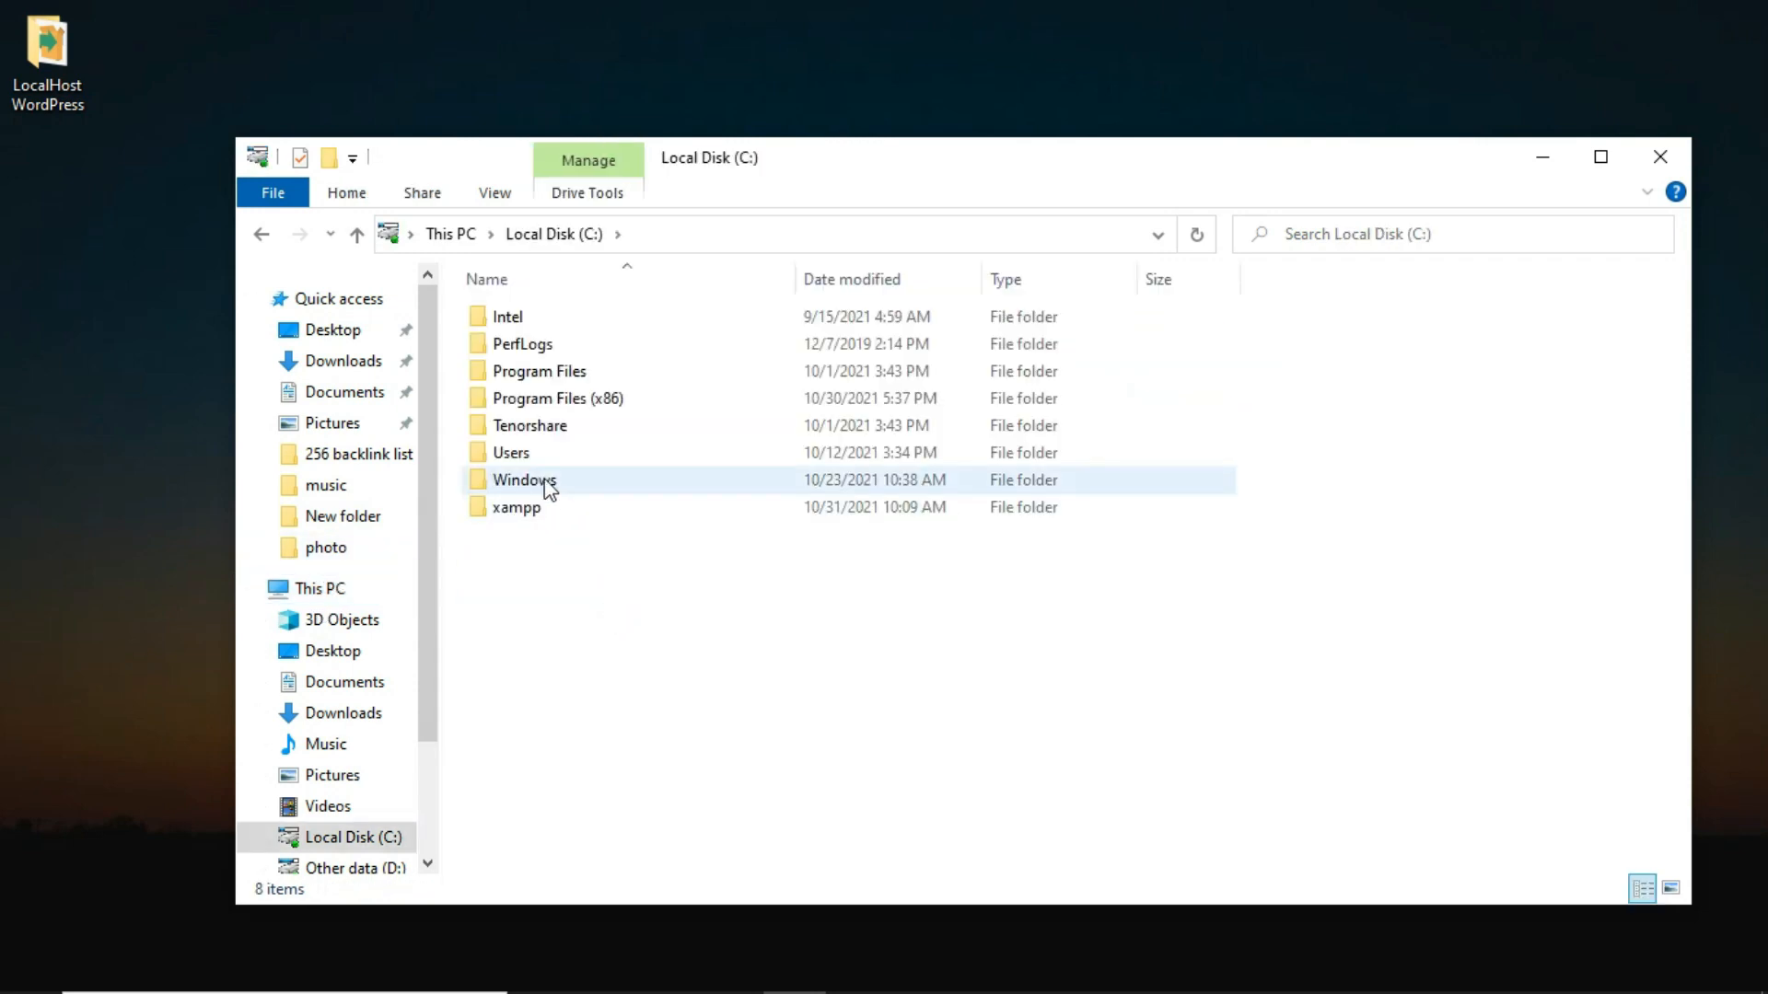
pyautogui.doubleClick(514, 508)
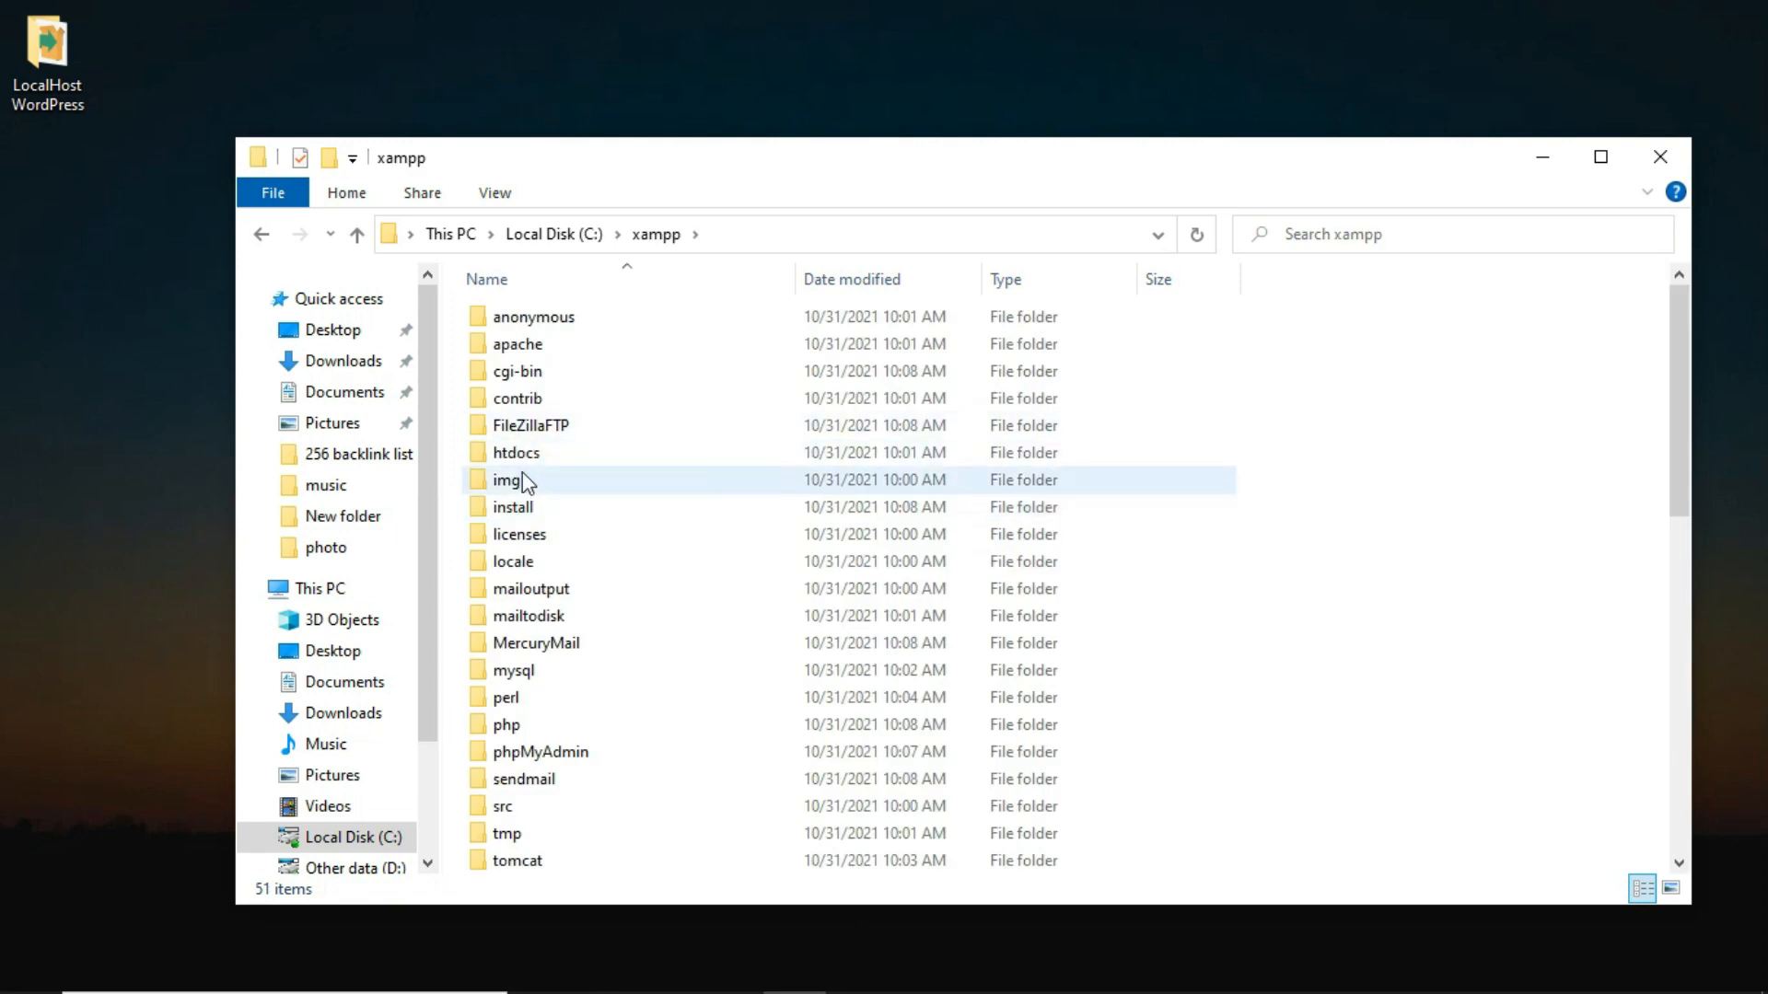
pyautogui.doubleClick(518, 455)
pyautogui.rightClick(585, 604)
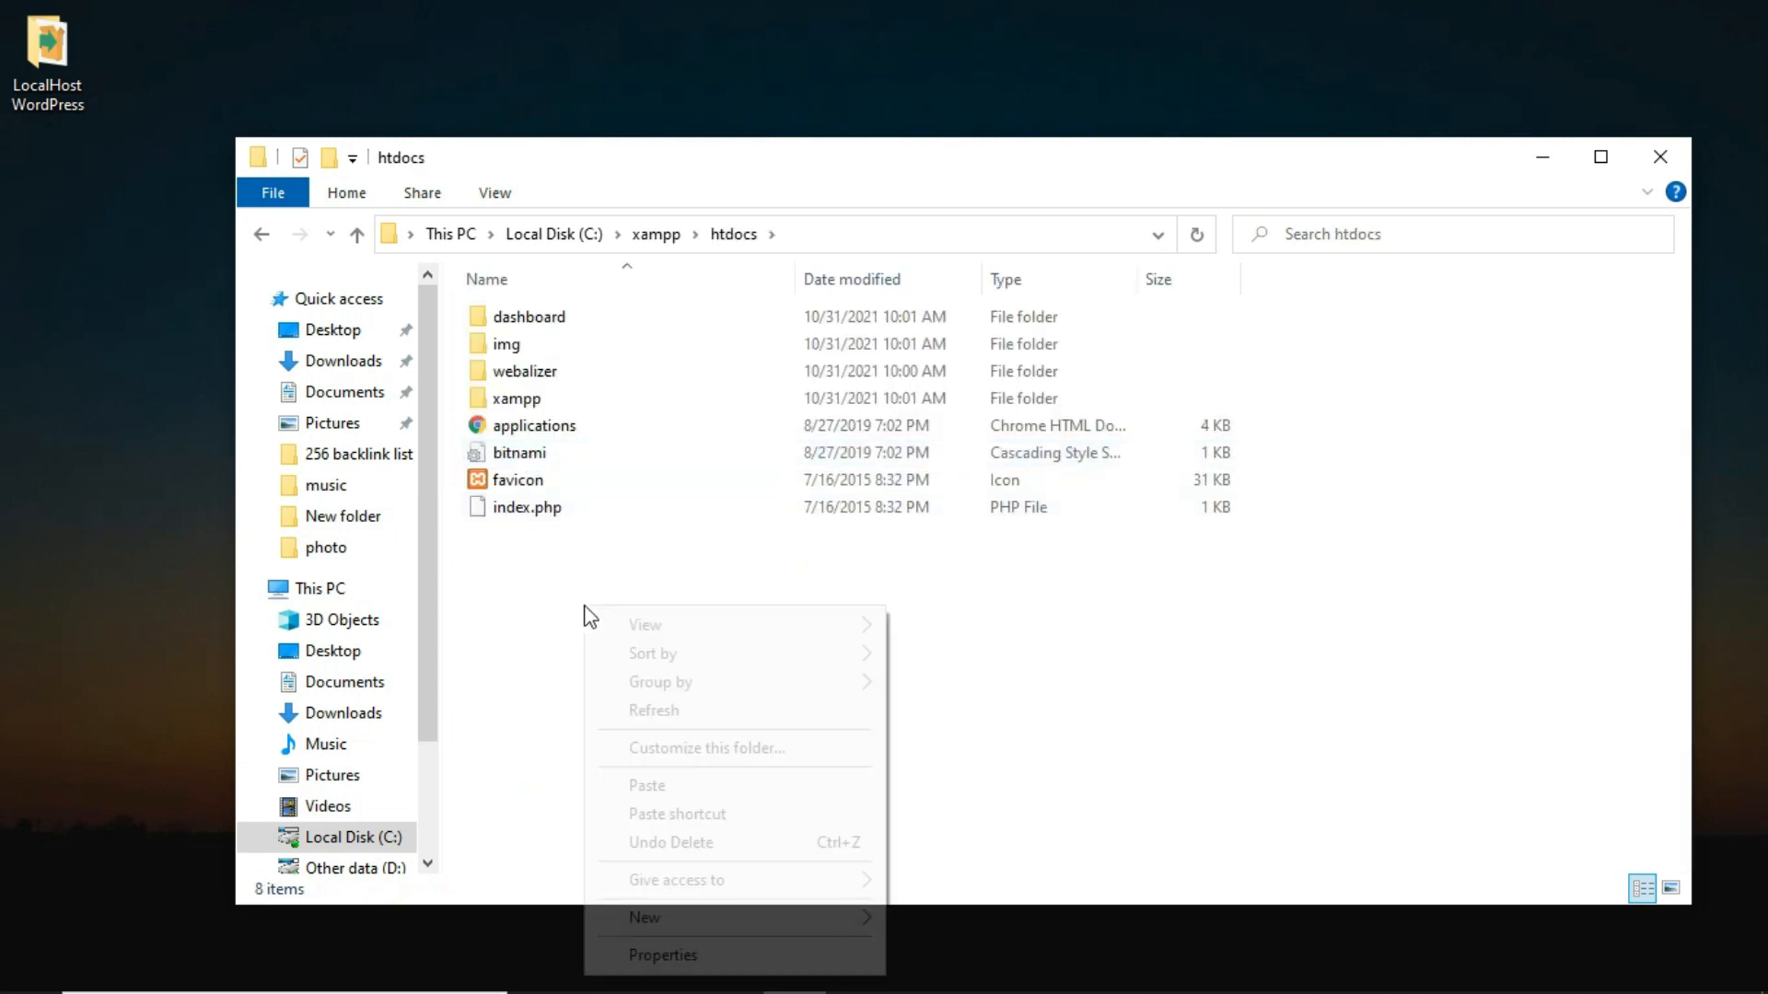
pyautogui.click(647, 792)
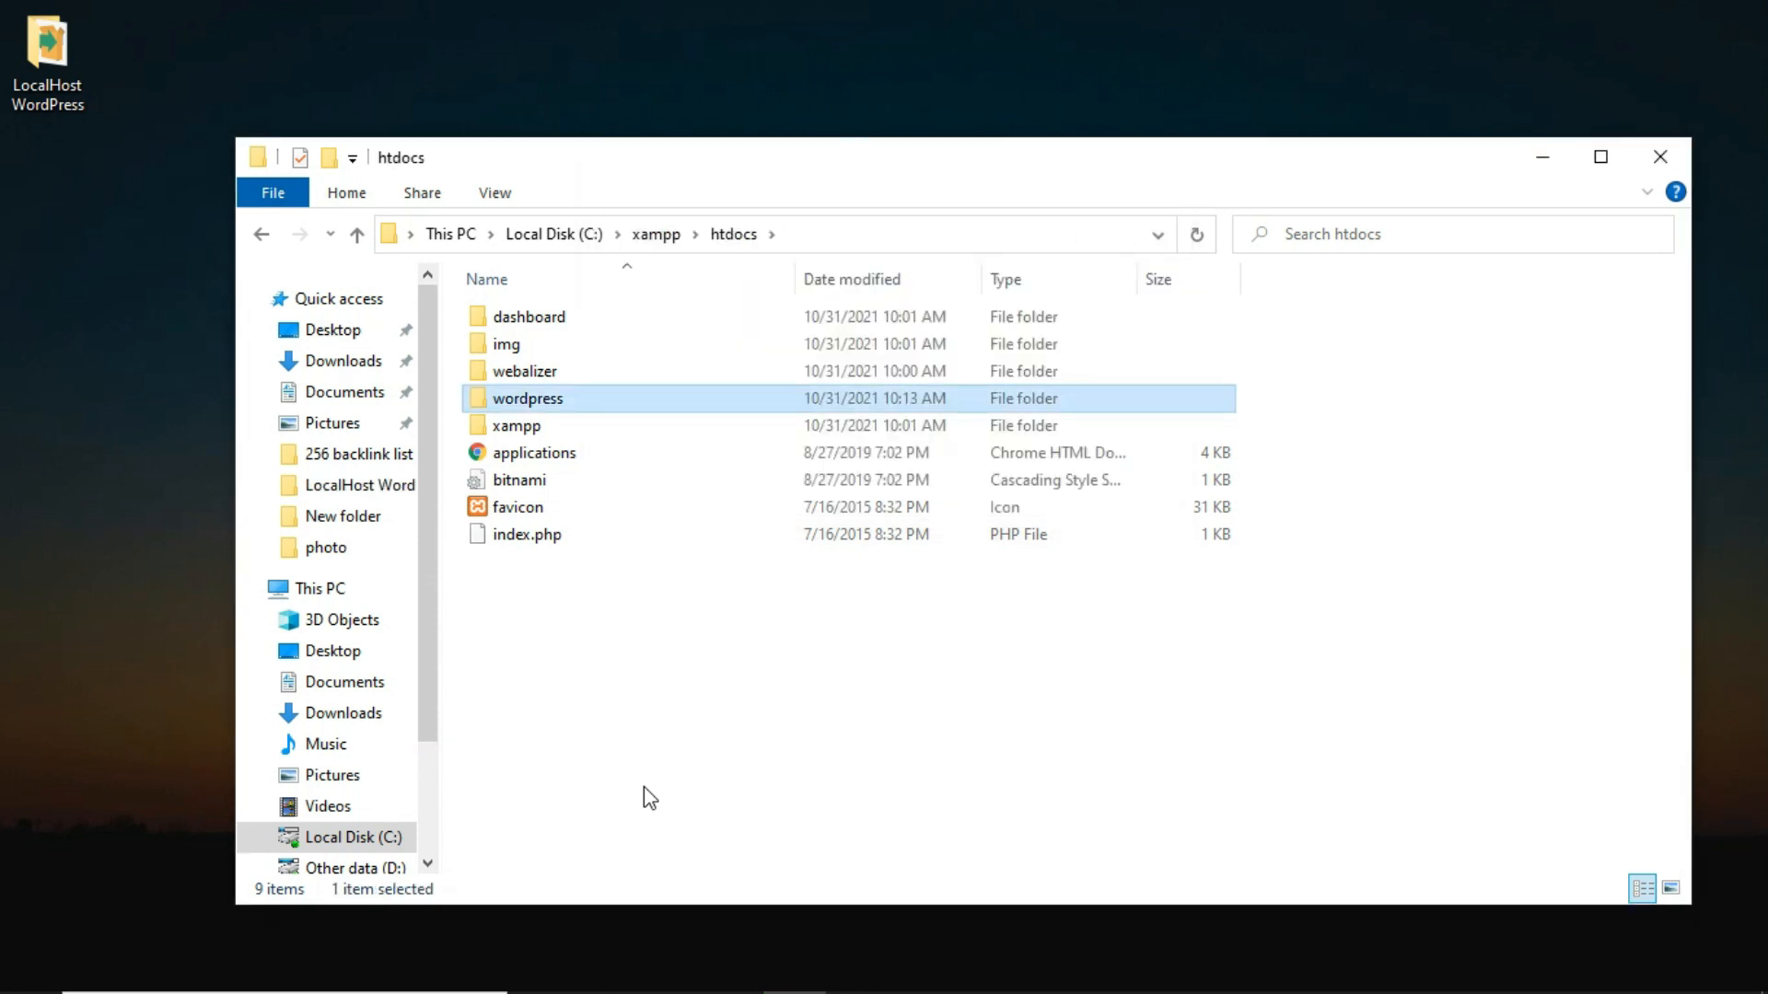
pyautogui.click(626, 721)
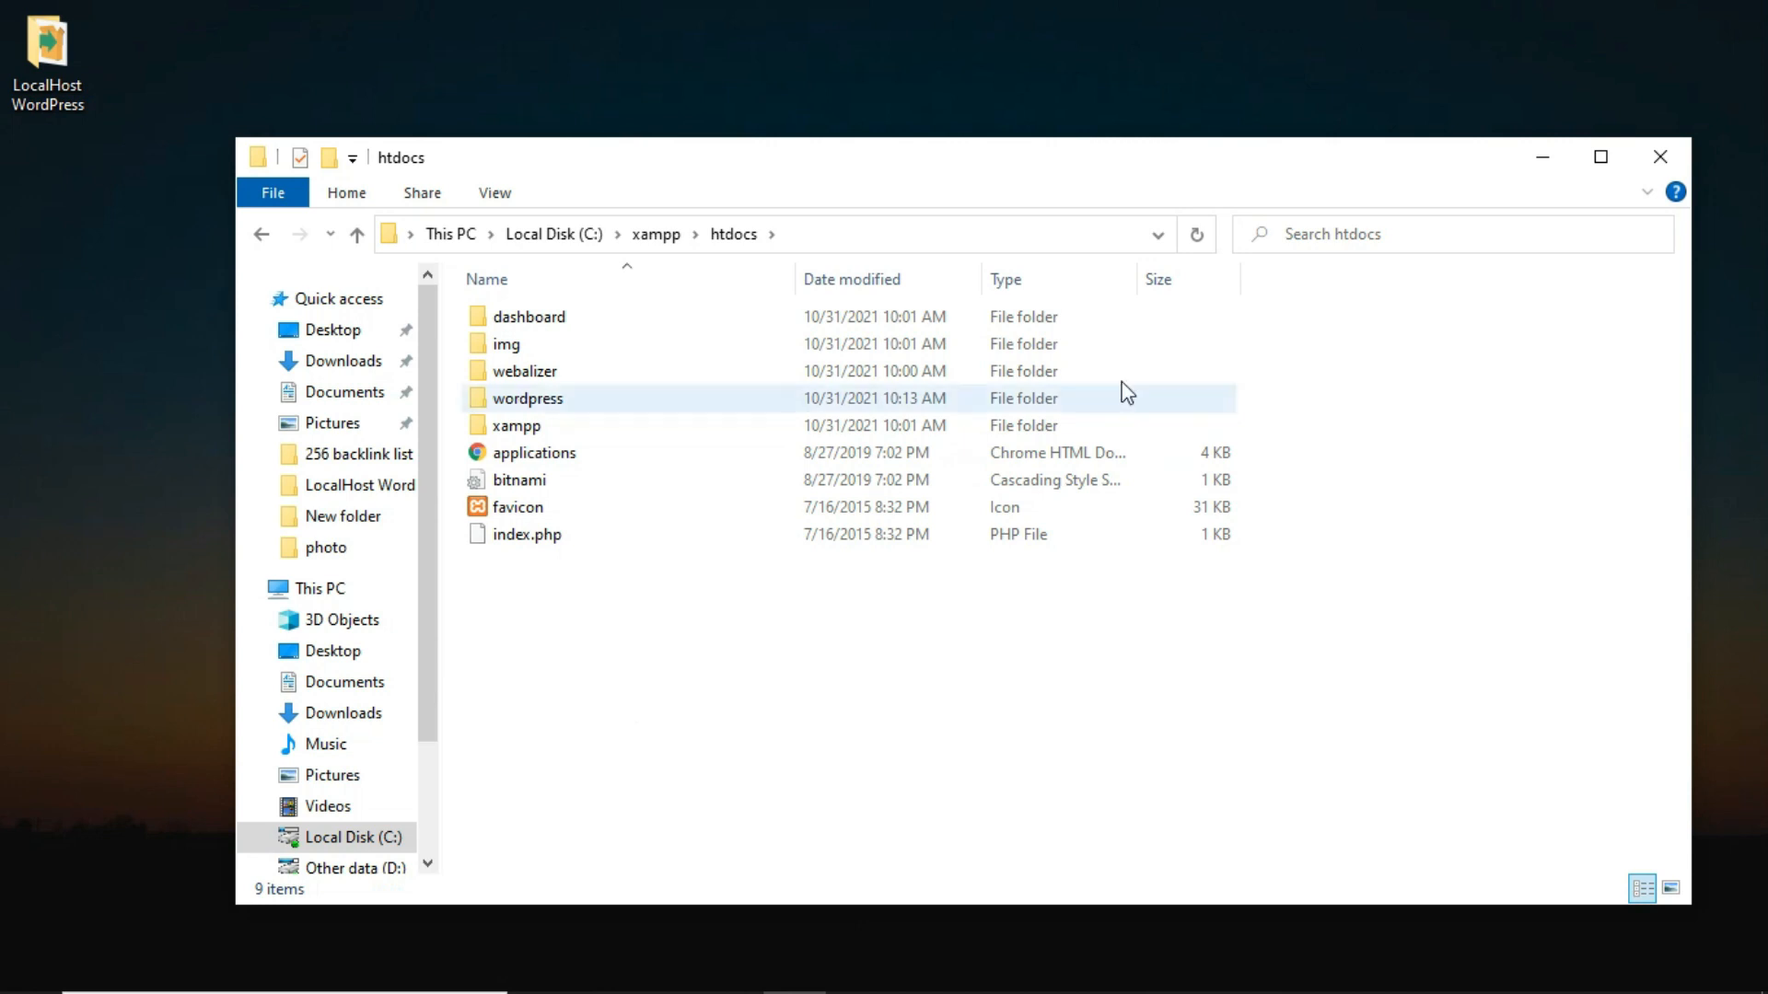
pyautogui.click(1662, 157)
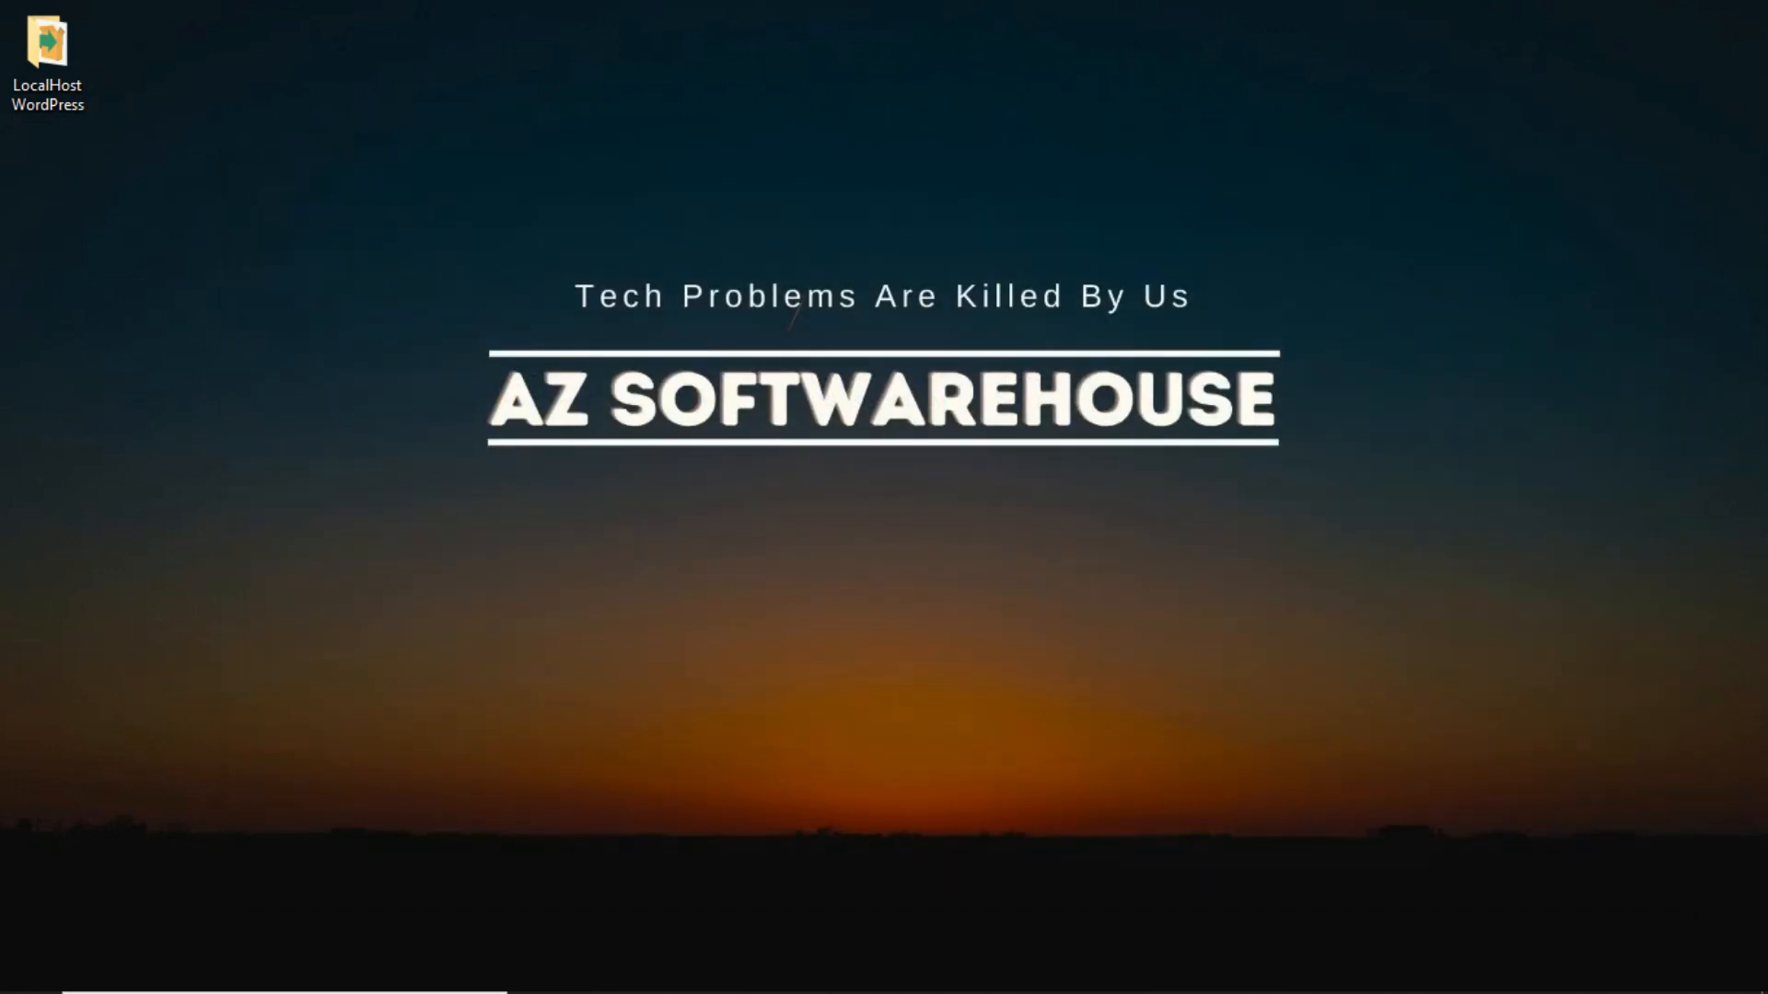
# Launch XAMPP Control Panel from the Start menu.
pyautogui.click(28, 972)
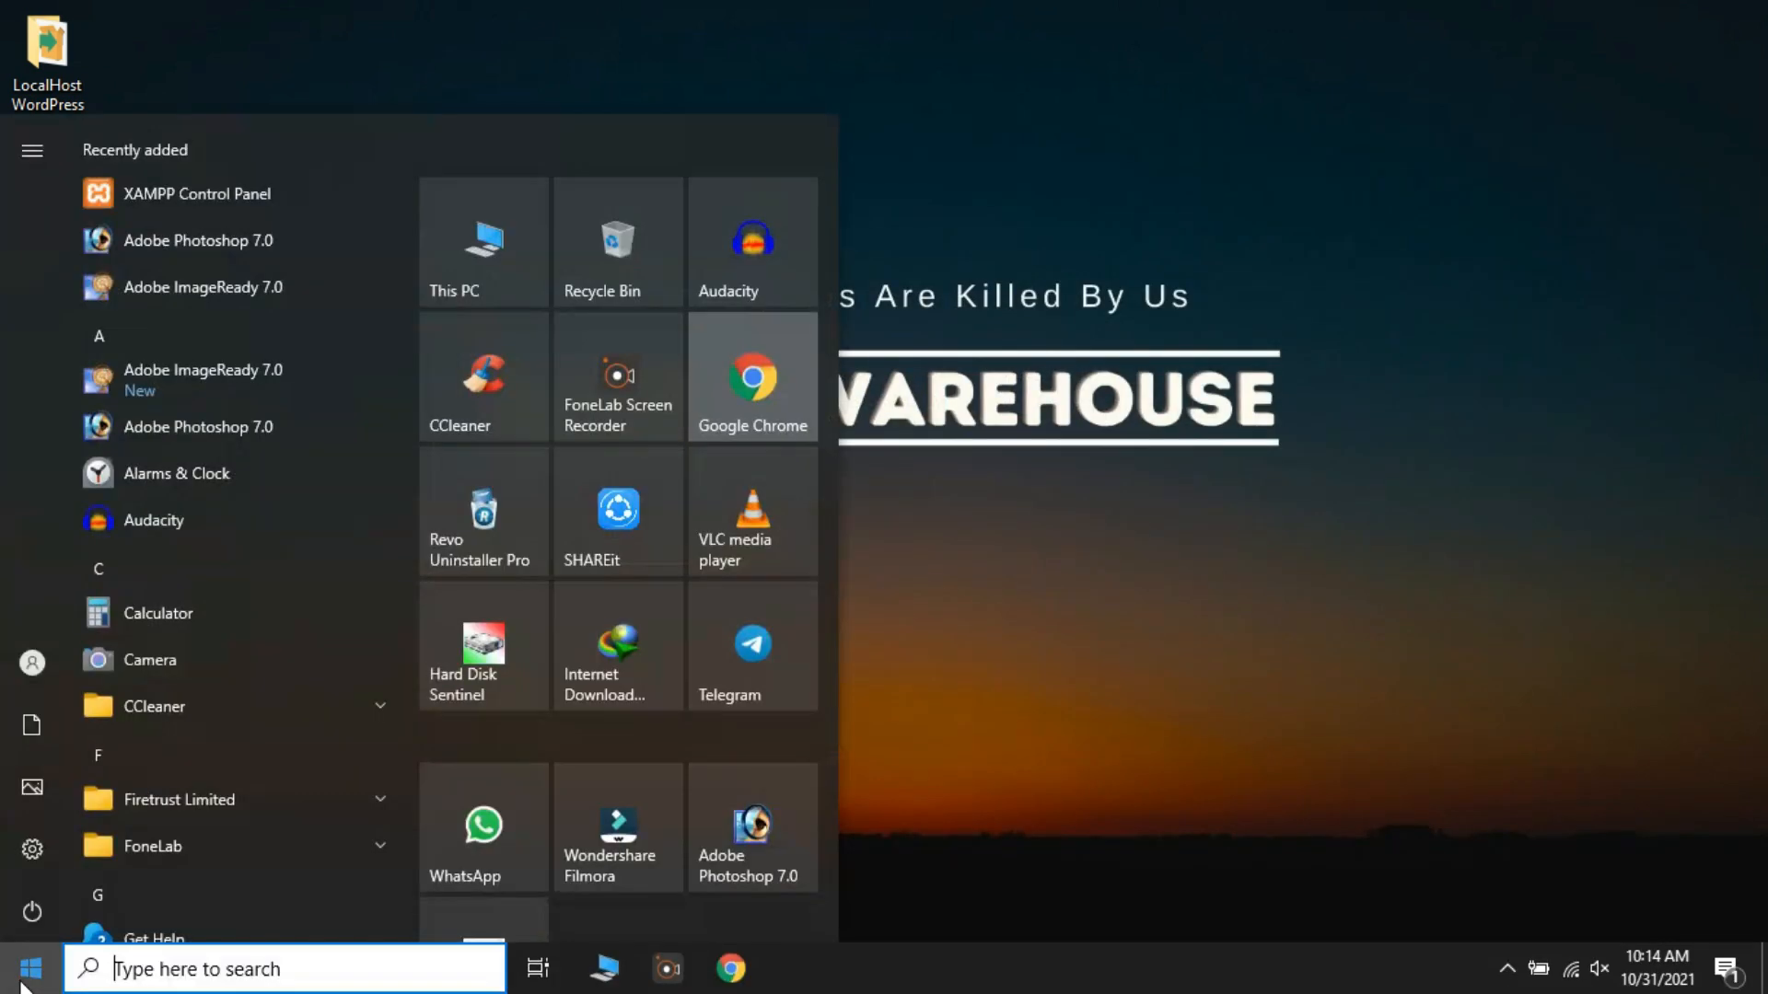
pyautogui.scroll(-3, 242, 783)
pyautogui.scroll(3, 242, 782)
pyautogui.click(162, 186)
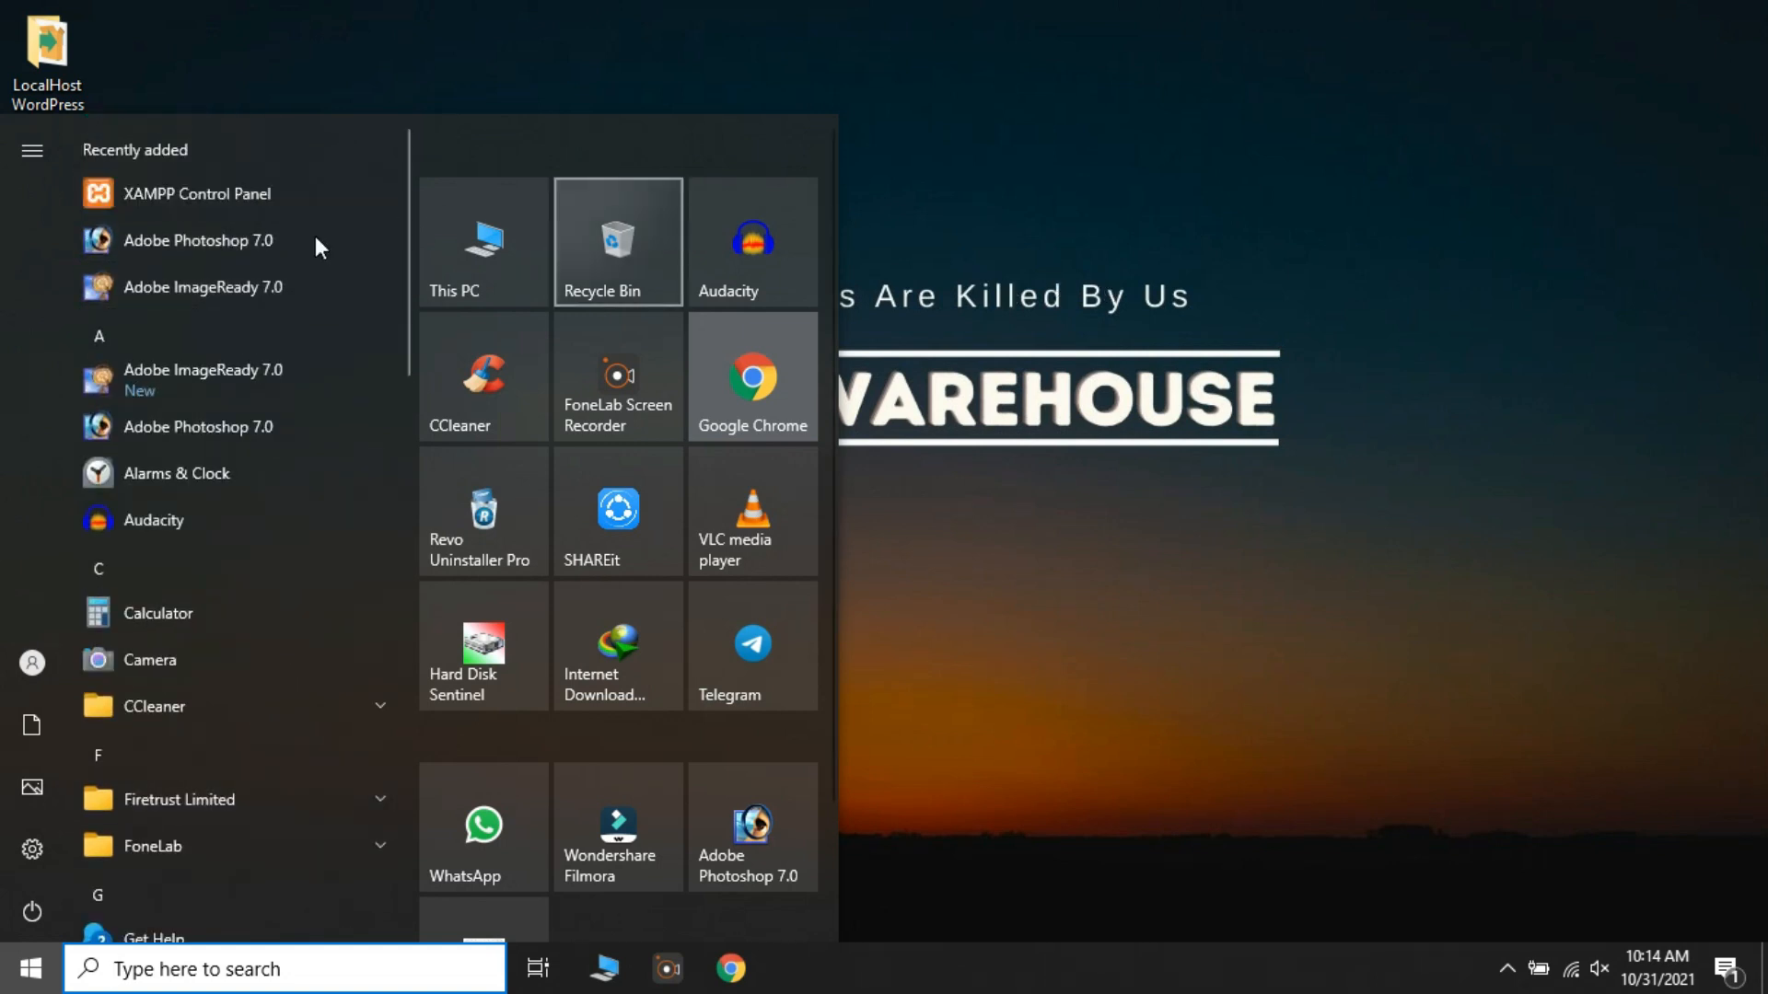
pyautogui.click(728, 318)
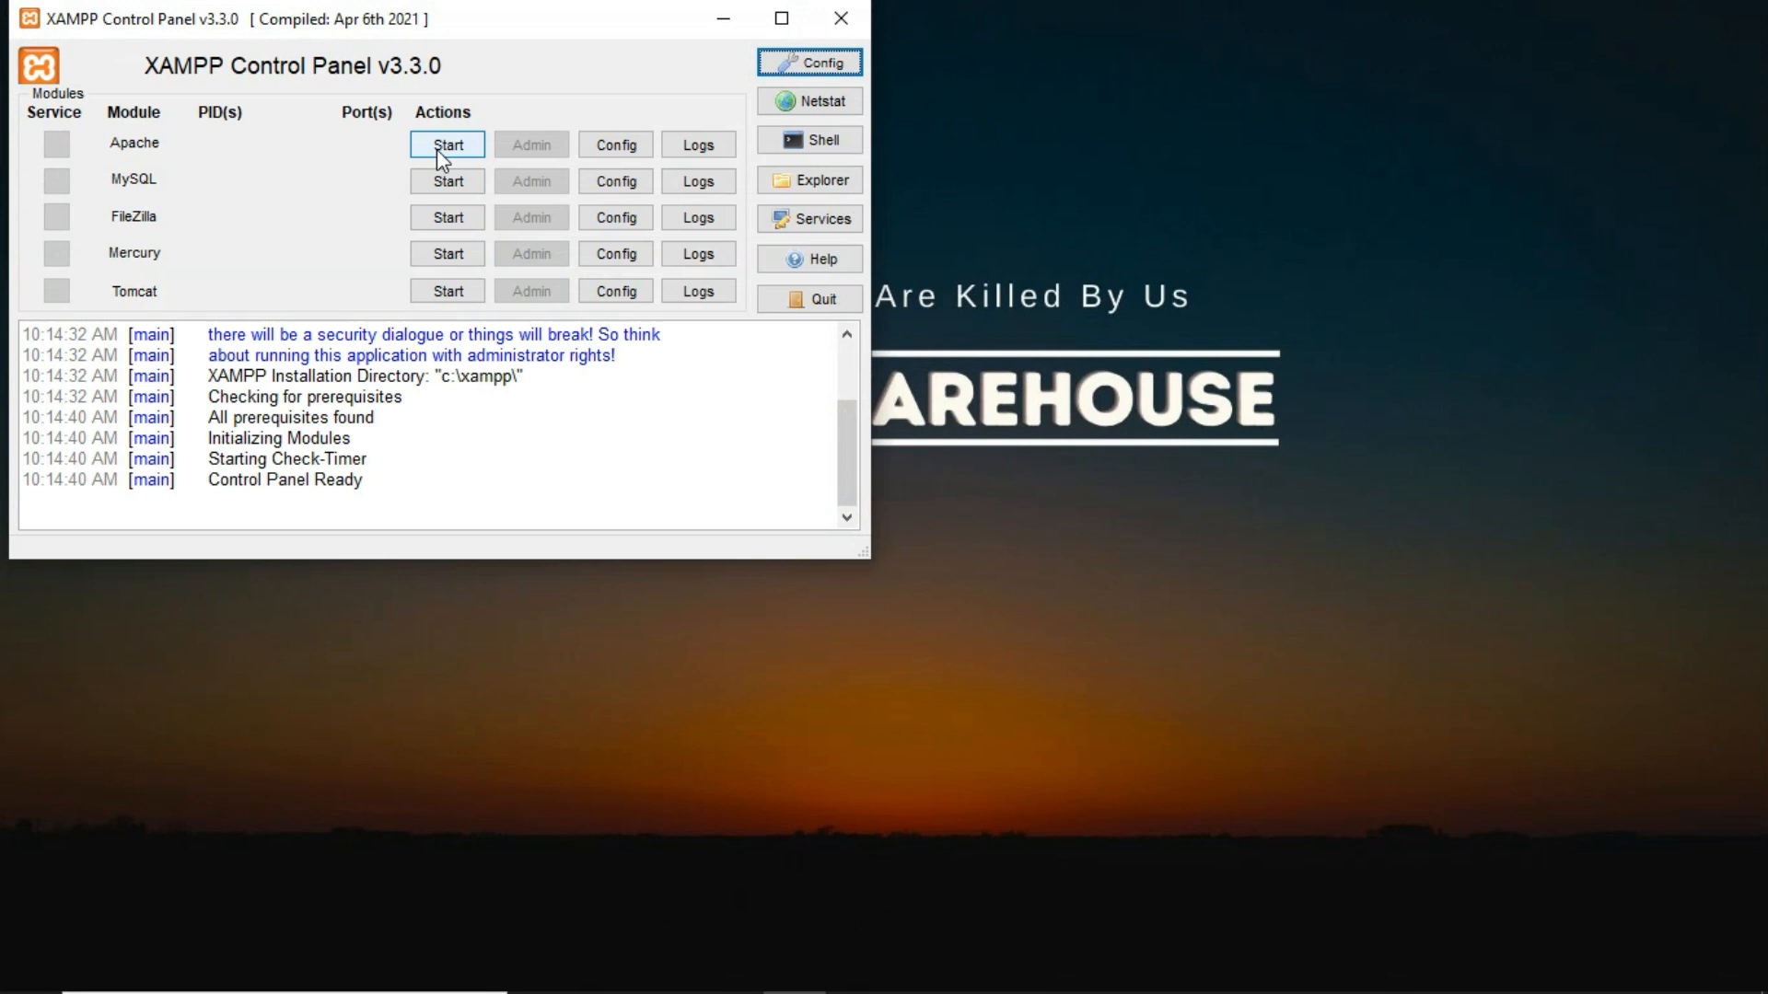
# Start the Apache and MySQL servers, then open a Chrome window.
pyautogui.click(437, 149)
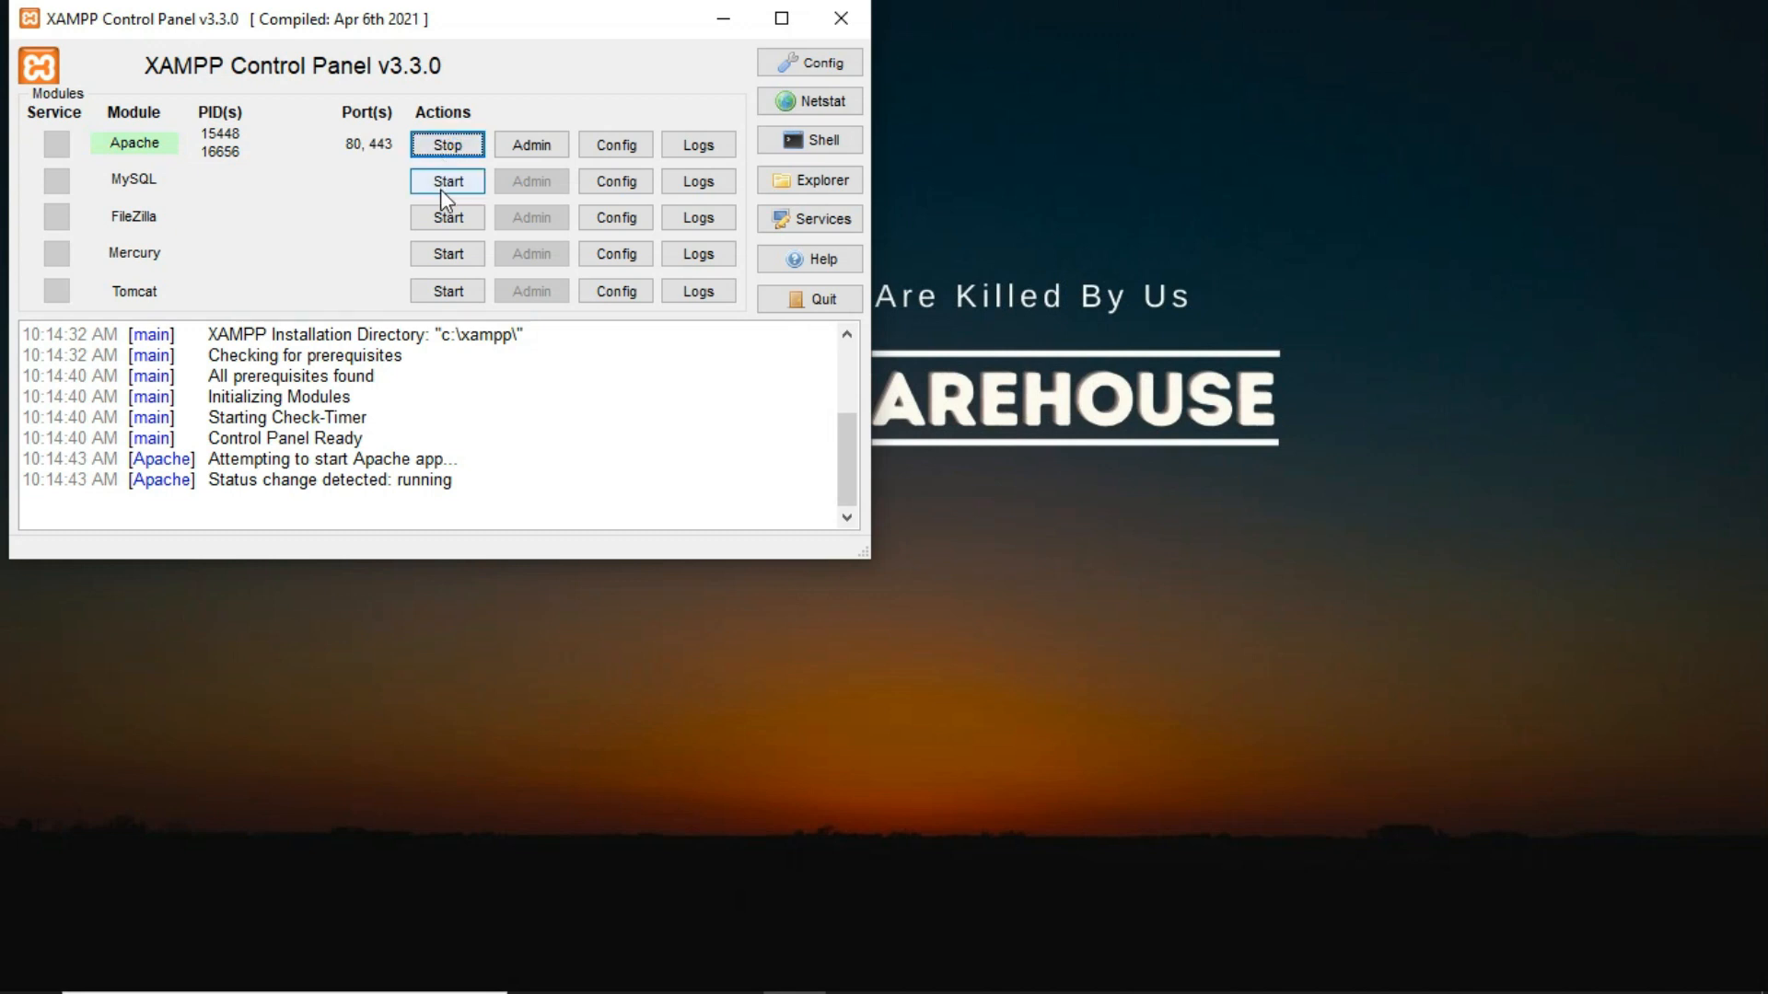
pyautogui.click(440, 190)
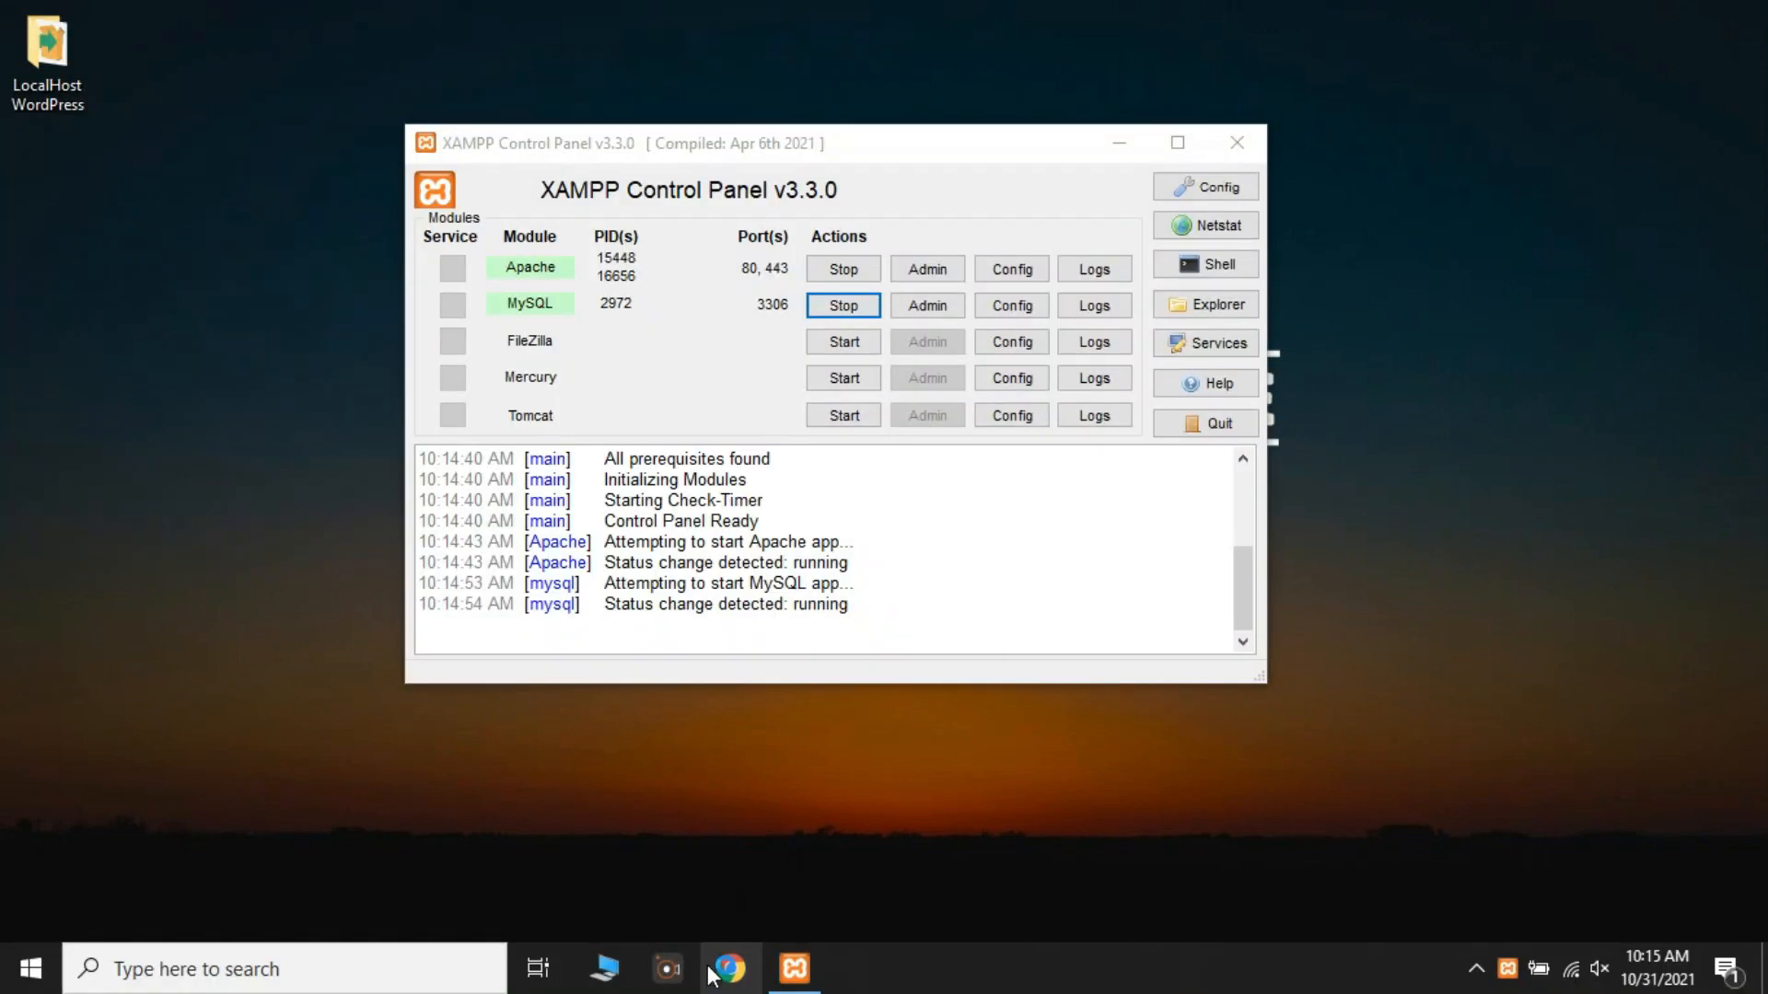
pyautogui.click(723, 967)
pyautogui.click(657, 584)
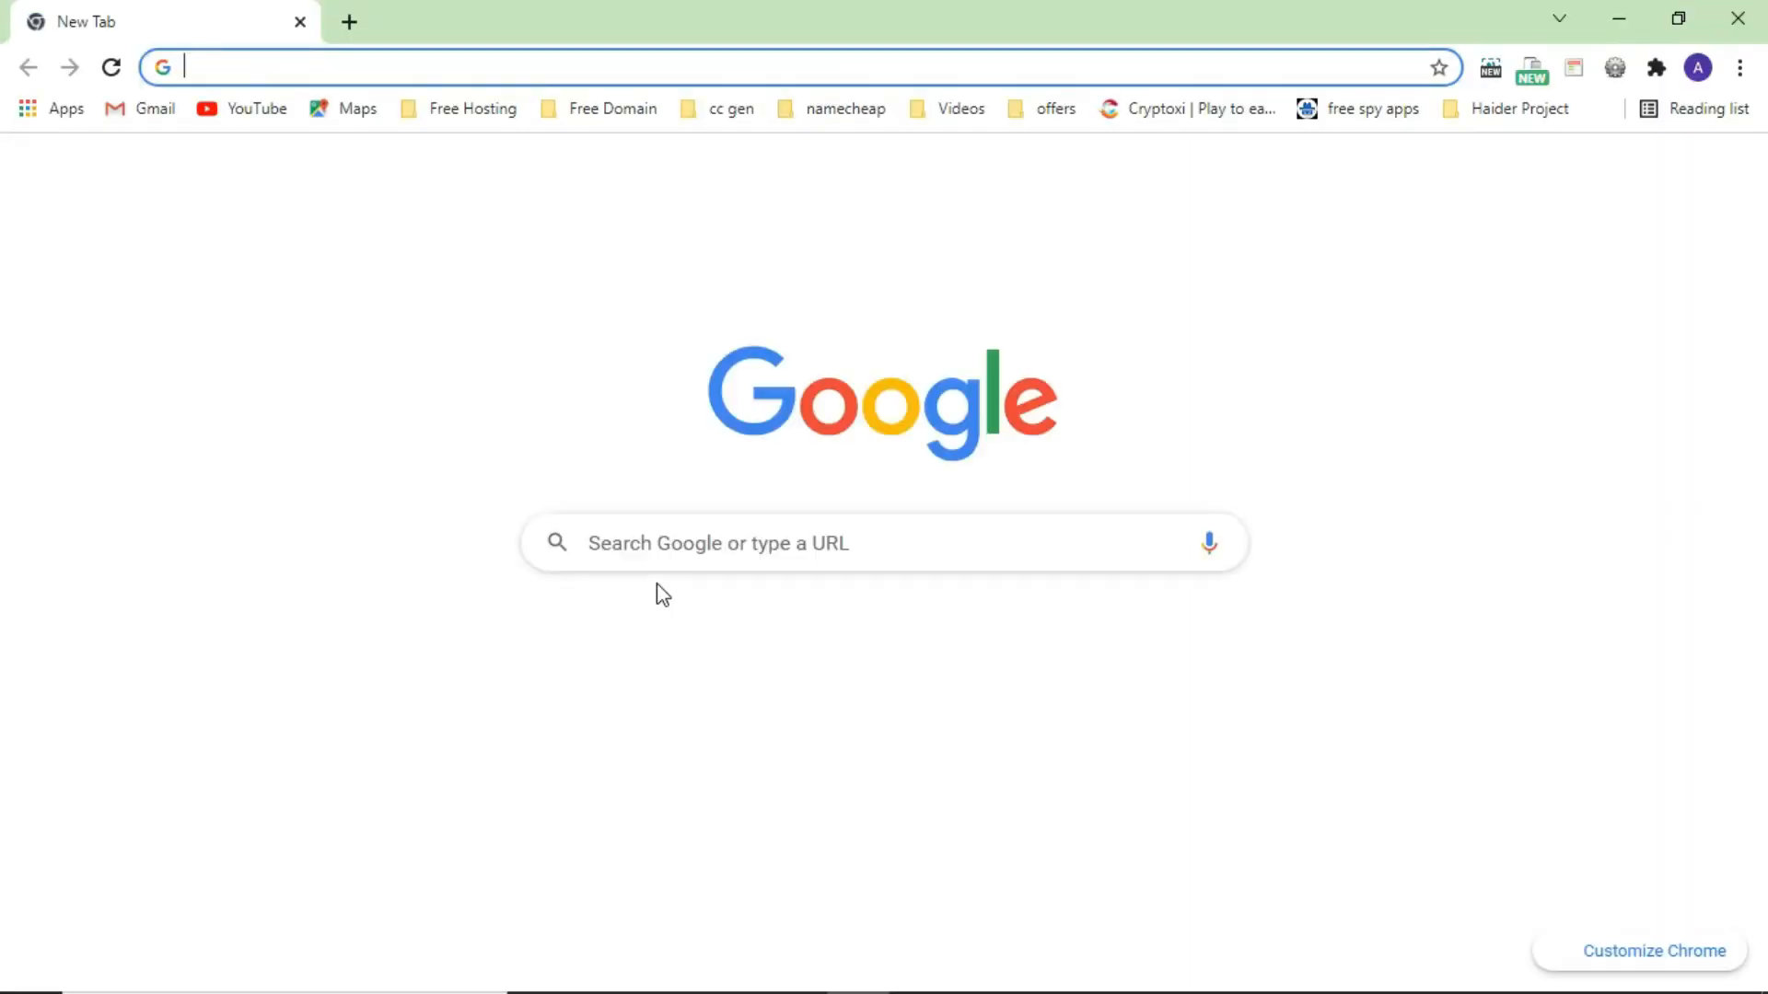
# Go to localhost/phpmyadmin and open phpMyAdmin on localhost port 80.
pyautogui.write('localhot')
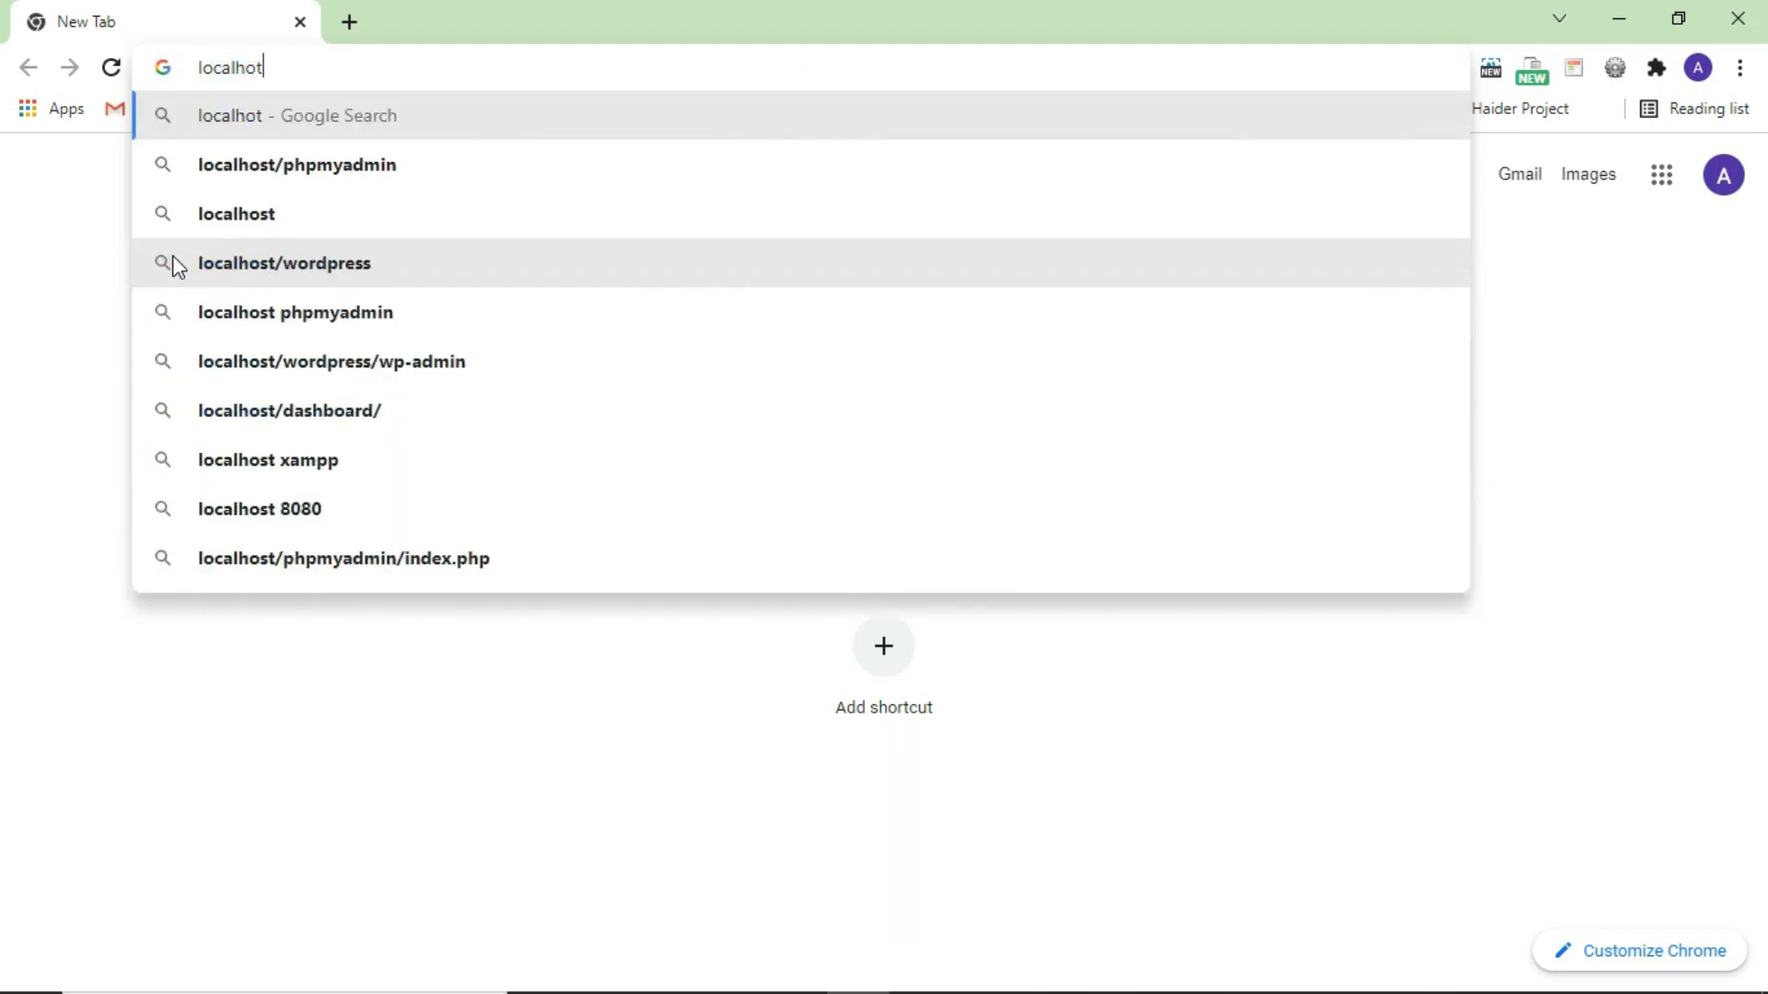
pyautogui.press('Down')
pyautogui.click(295, 175)
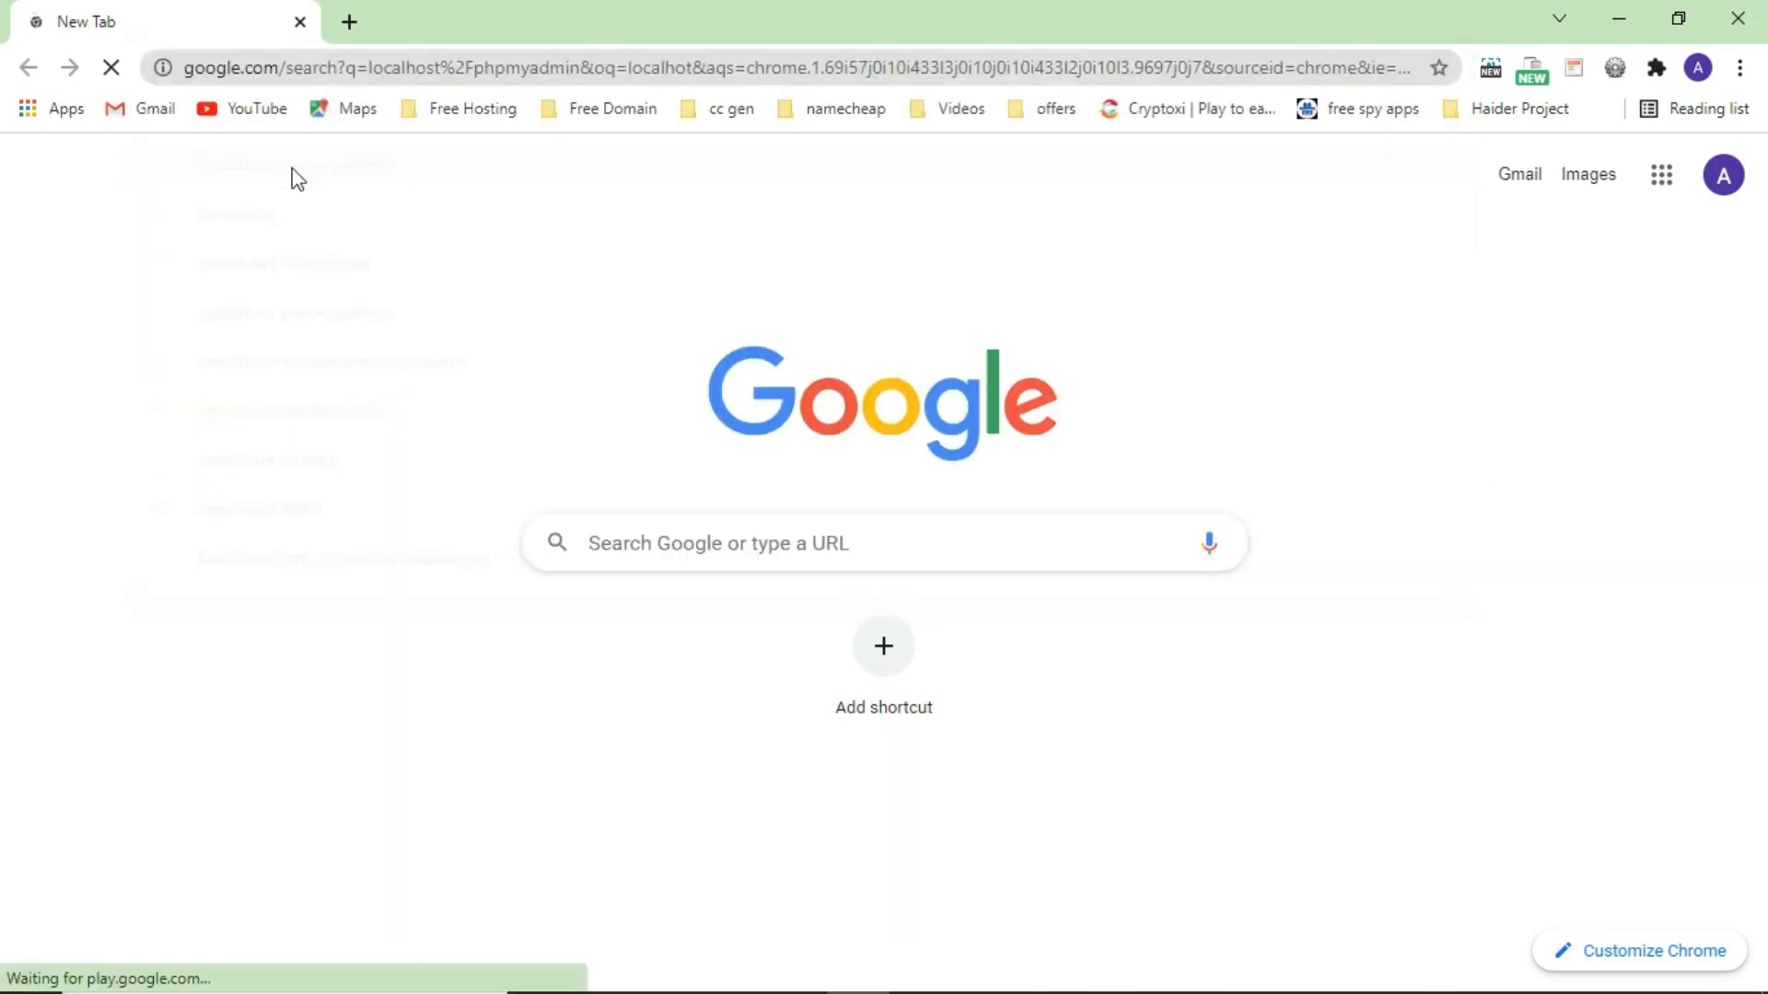
pyautogui.click(314, 421)
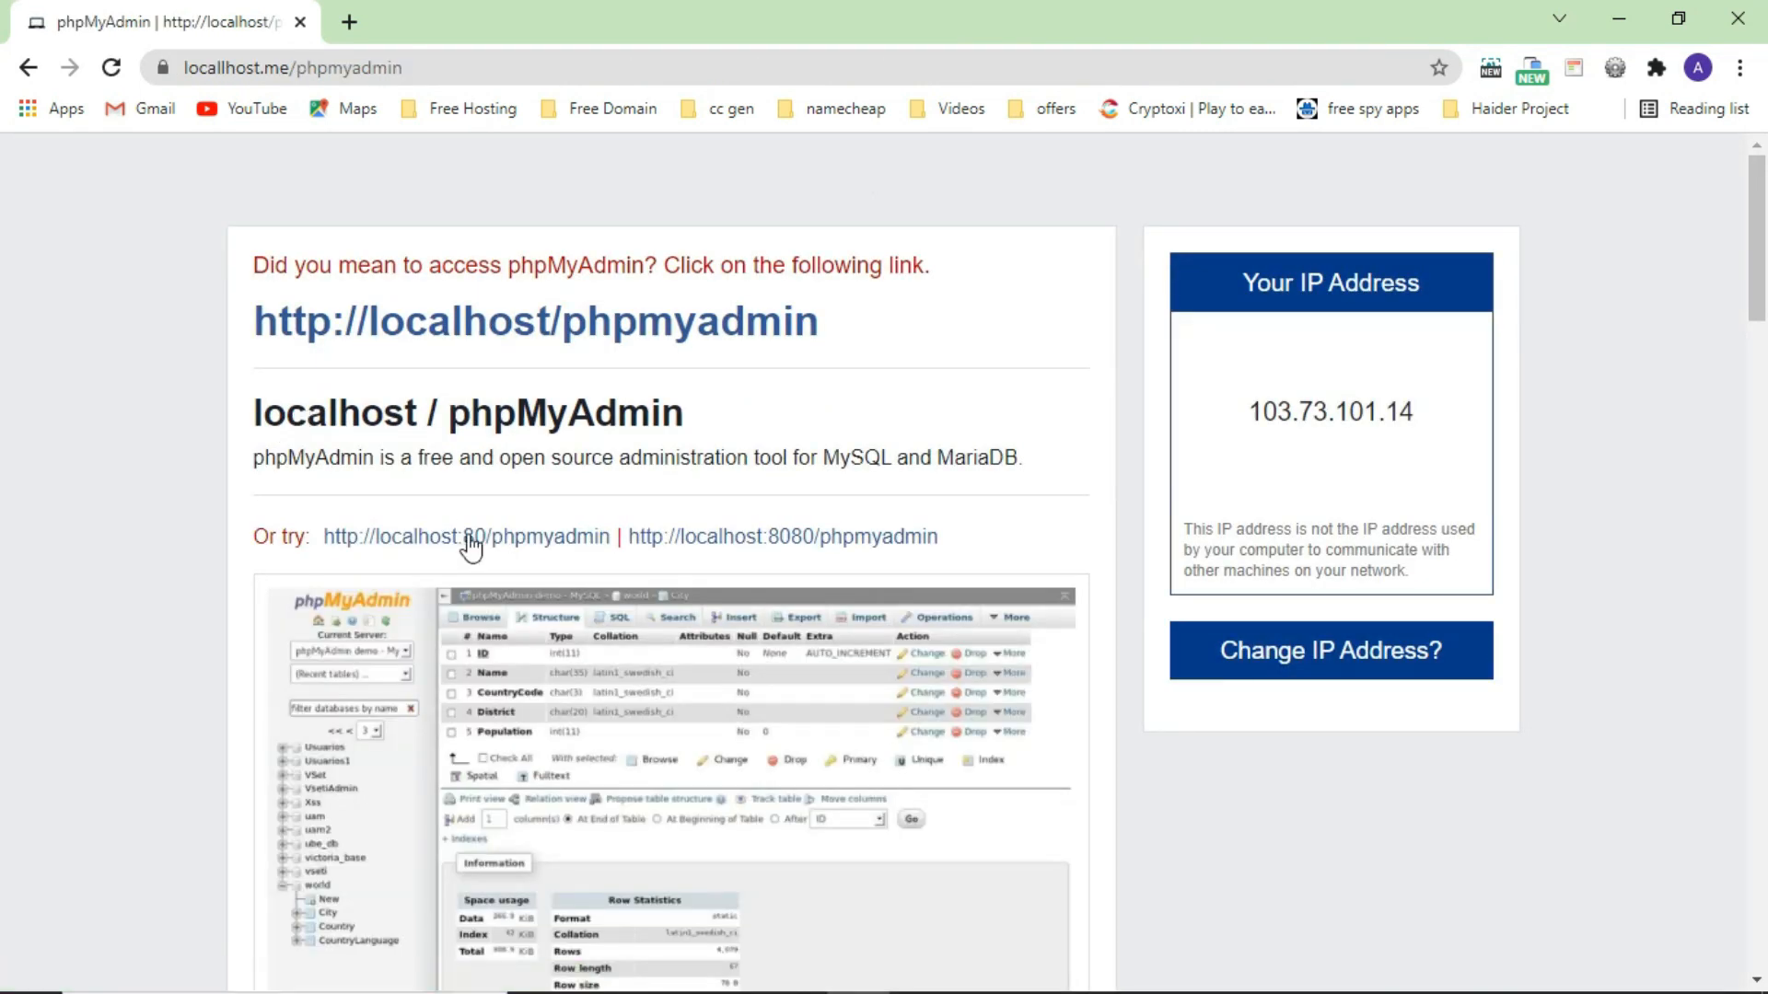
pyautogui.click(535, 545)
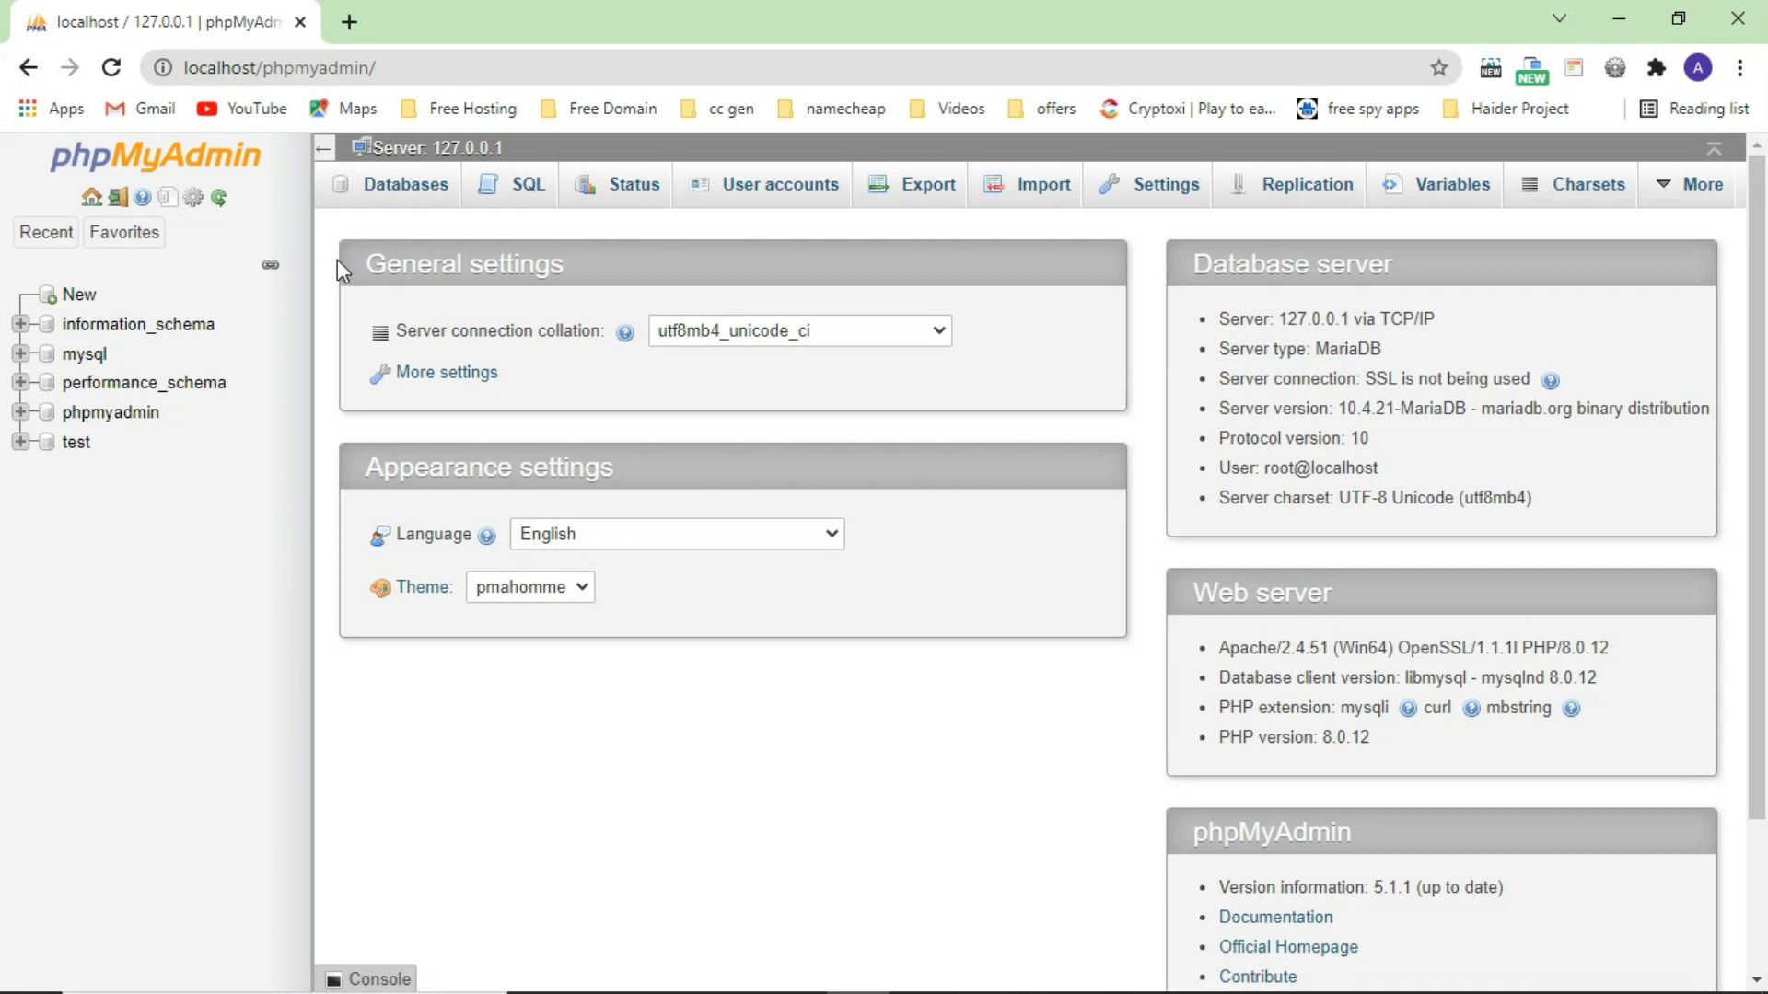
# Create a database named testdb from phpMyAdmin's Databases tab.
pyautogui.click(396, 192)
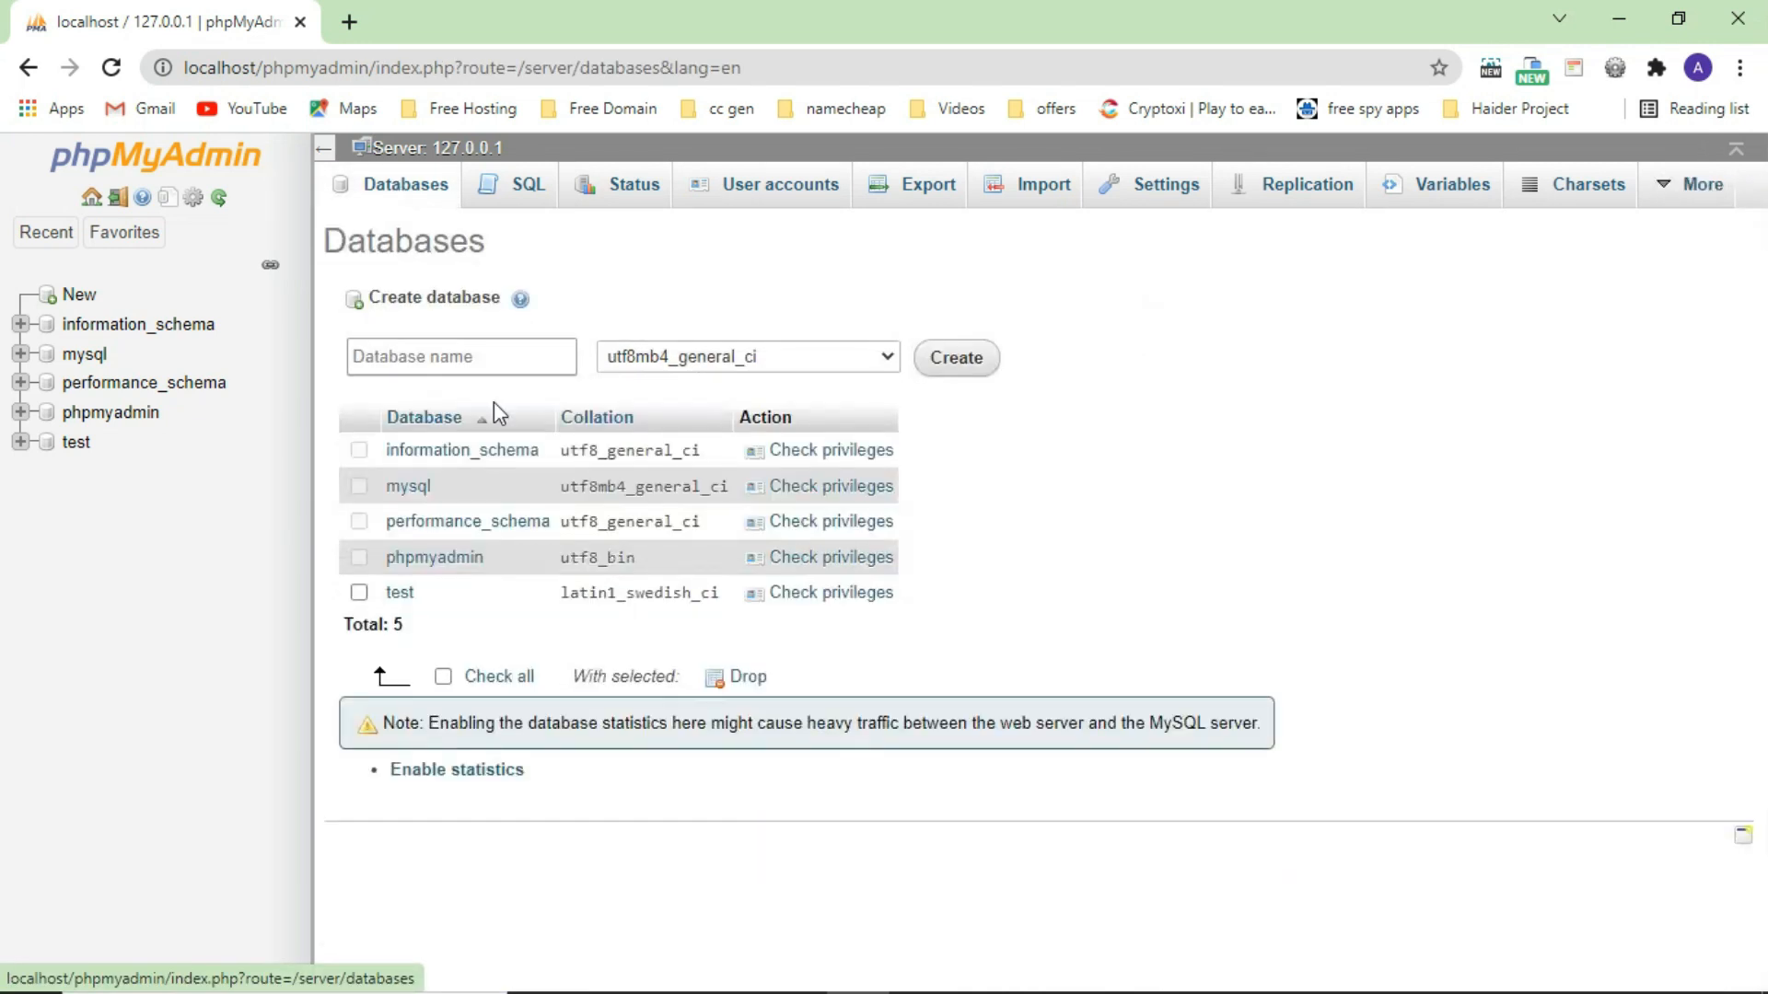
pyautogui.click(475, 362)
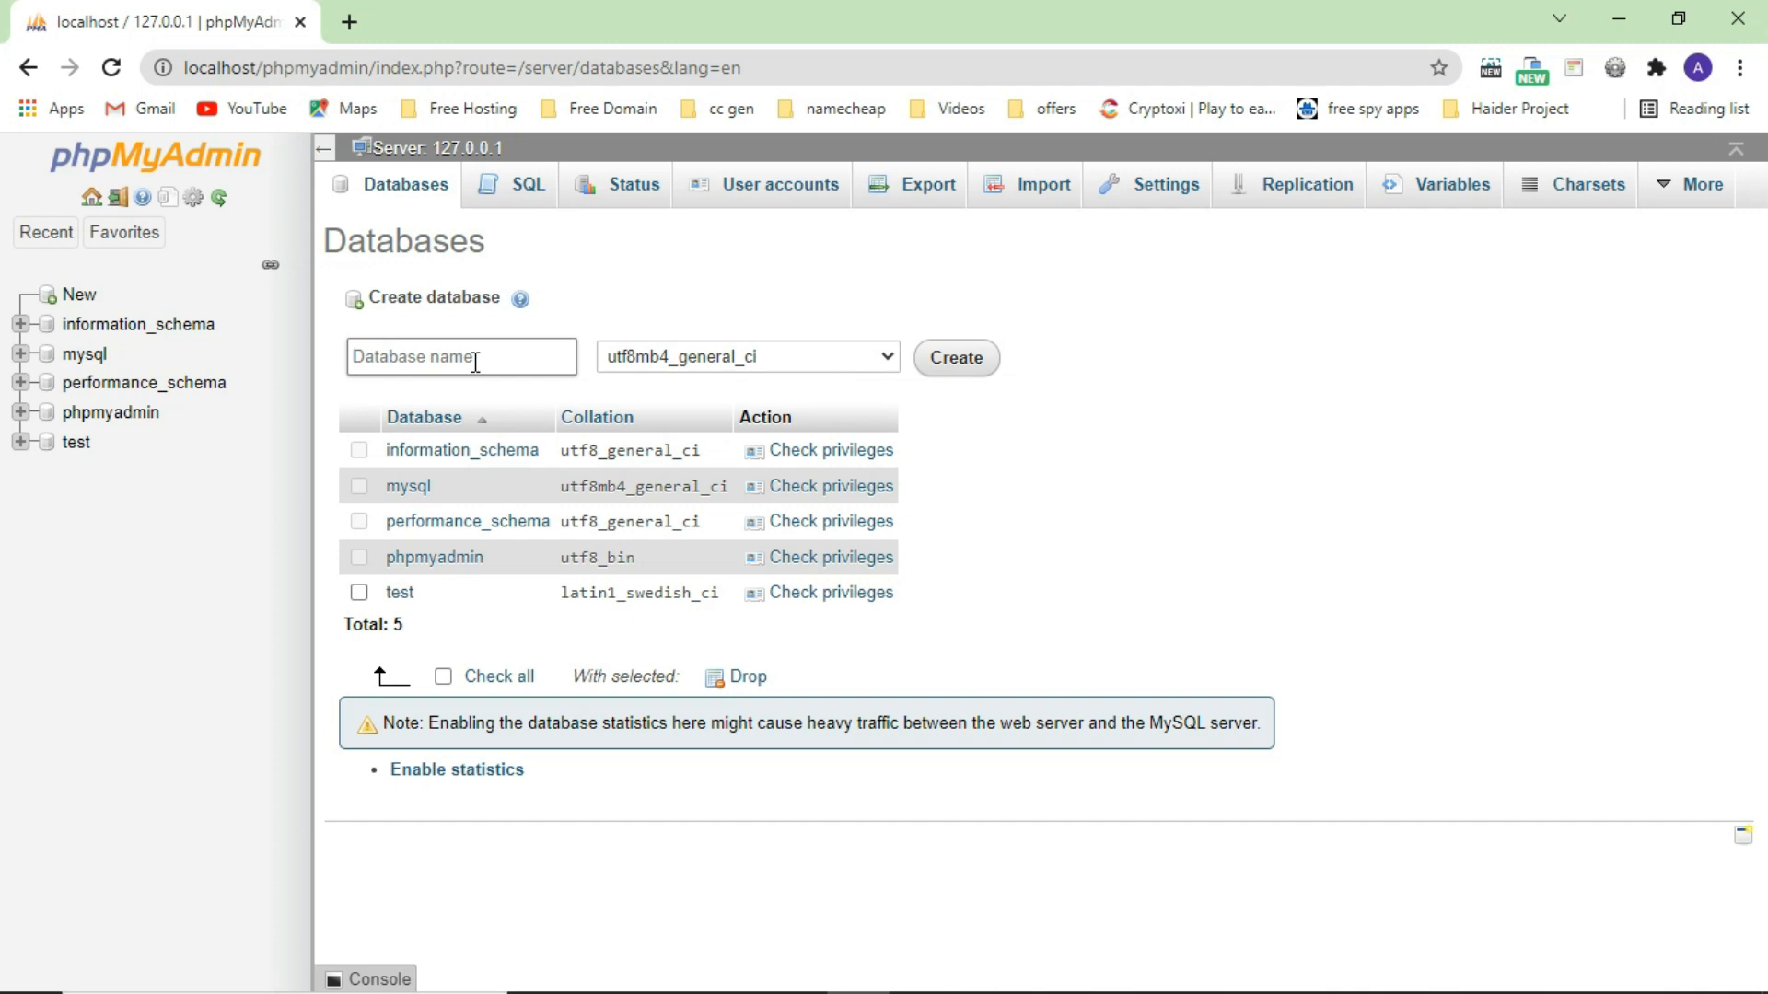
pyautogui.write('testdb')
pyautogui.click(978, 368)
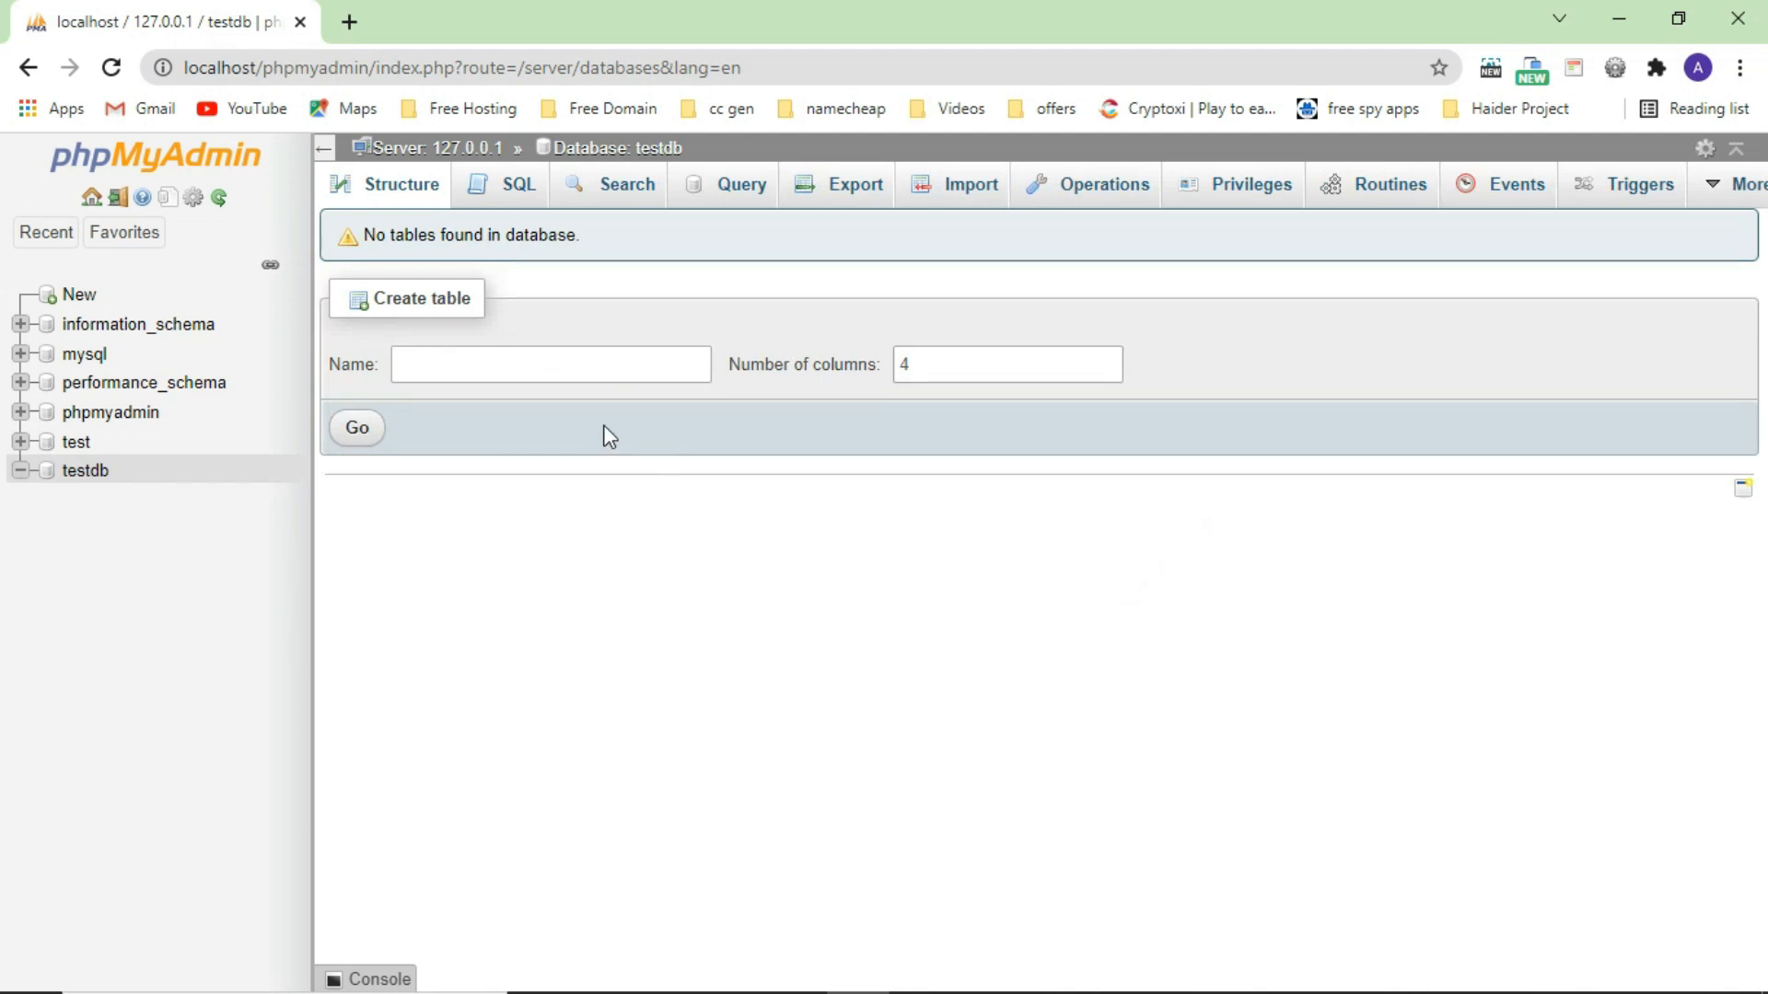
# Load localhost/wordpress in a new tab, reaching the English (United States) language choice.
pyautogui.click(350, 23)
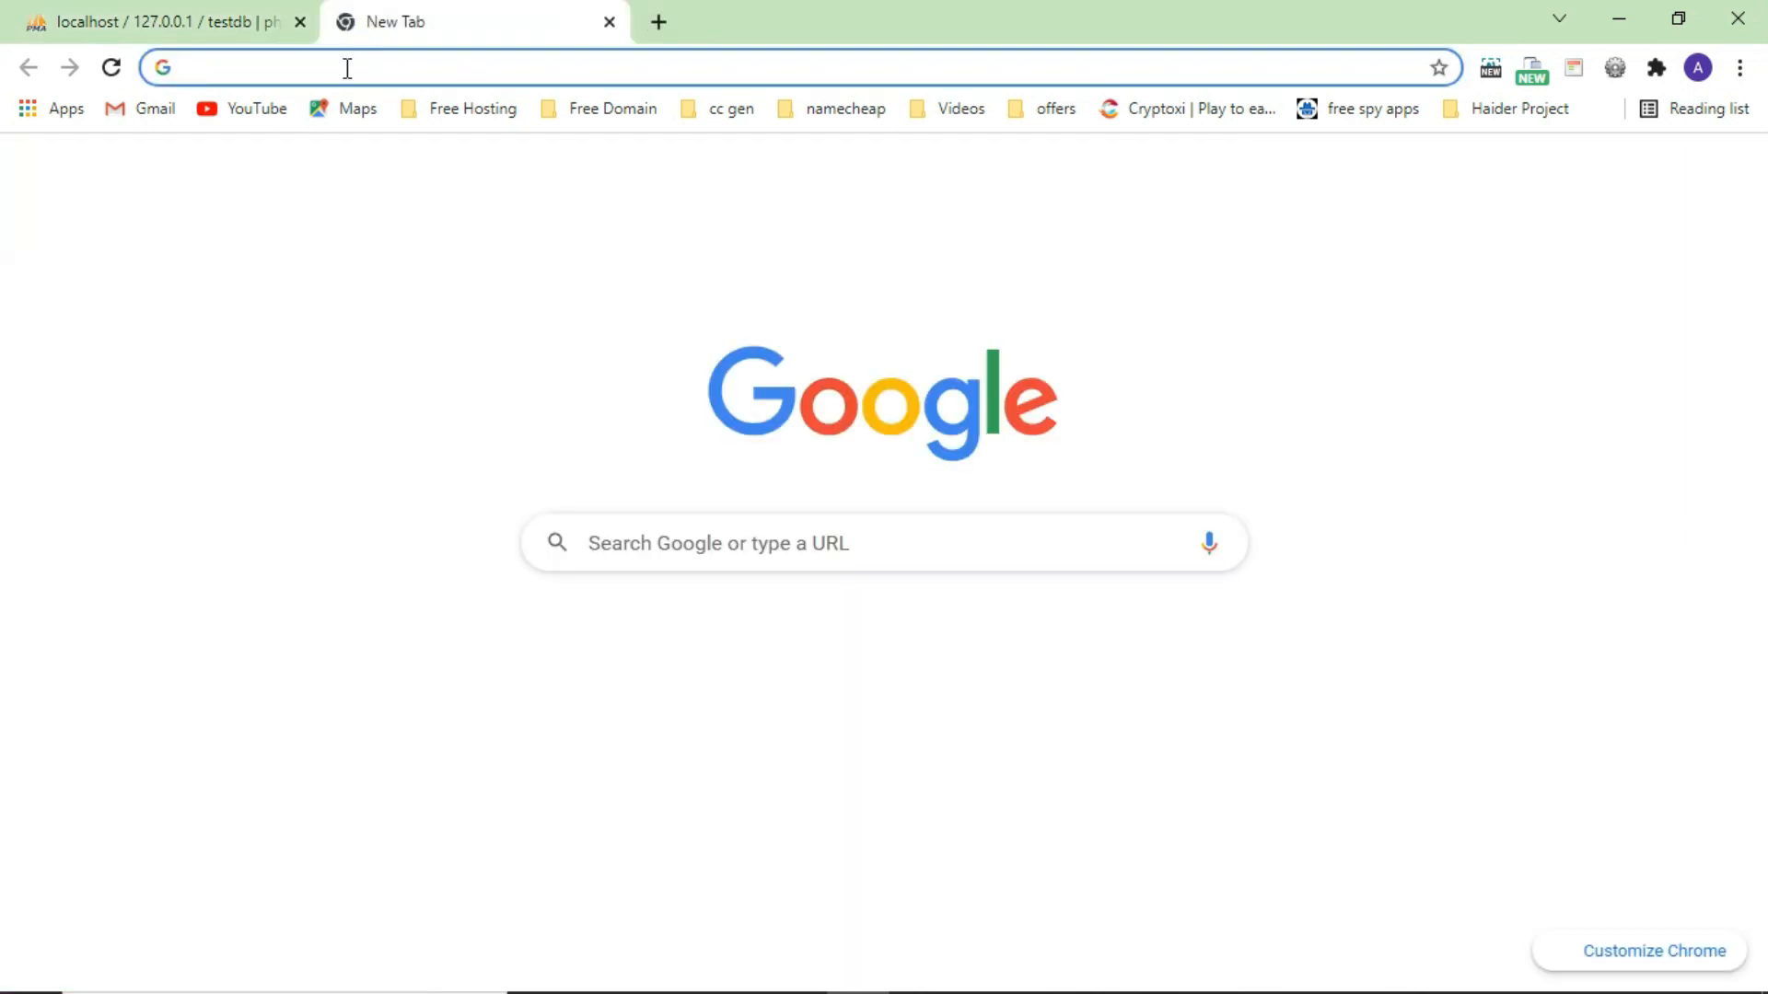
pyautogui.write('lo')
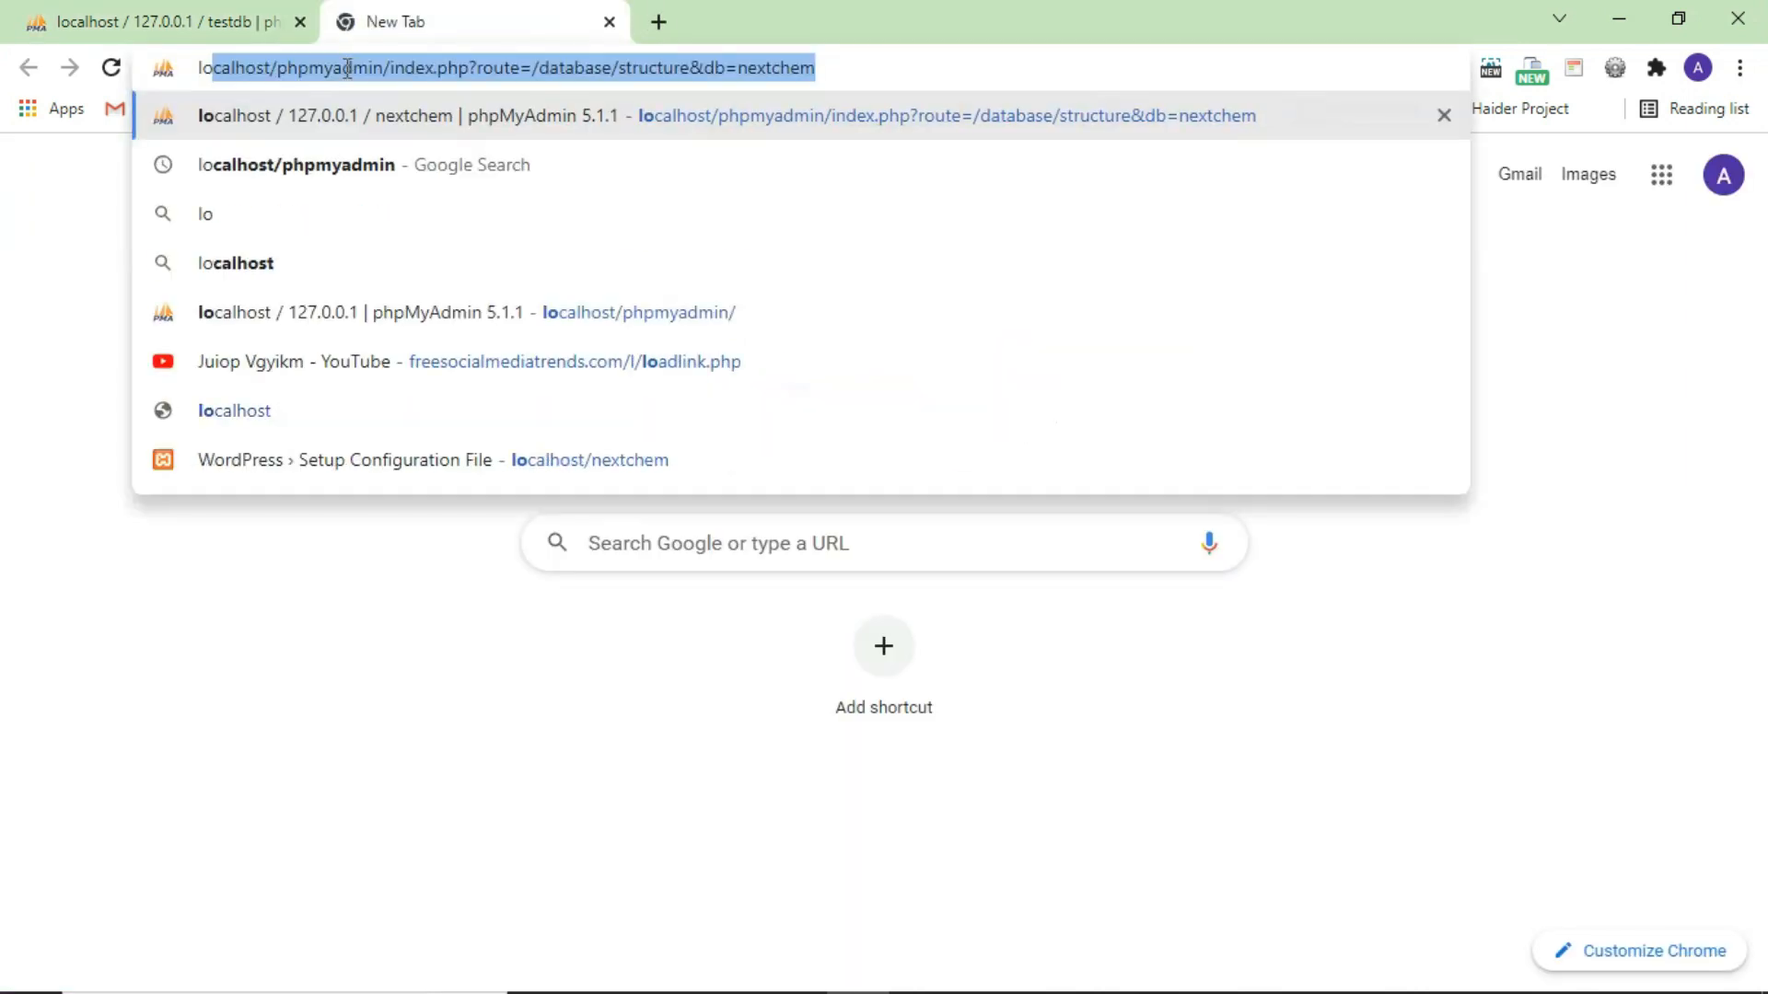
pyautogui.write('cal')
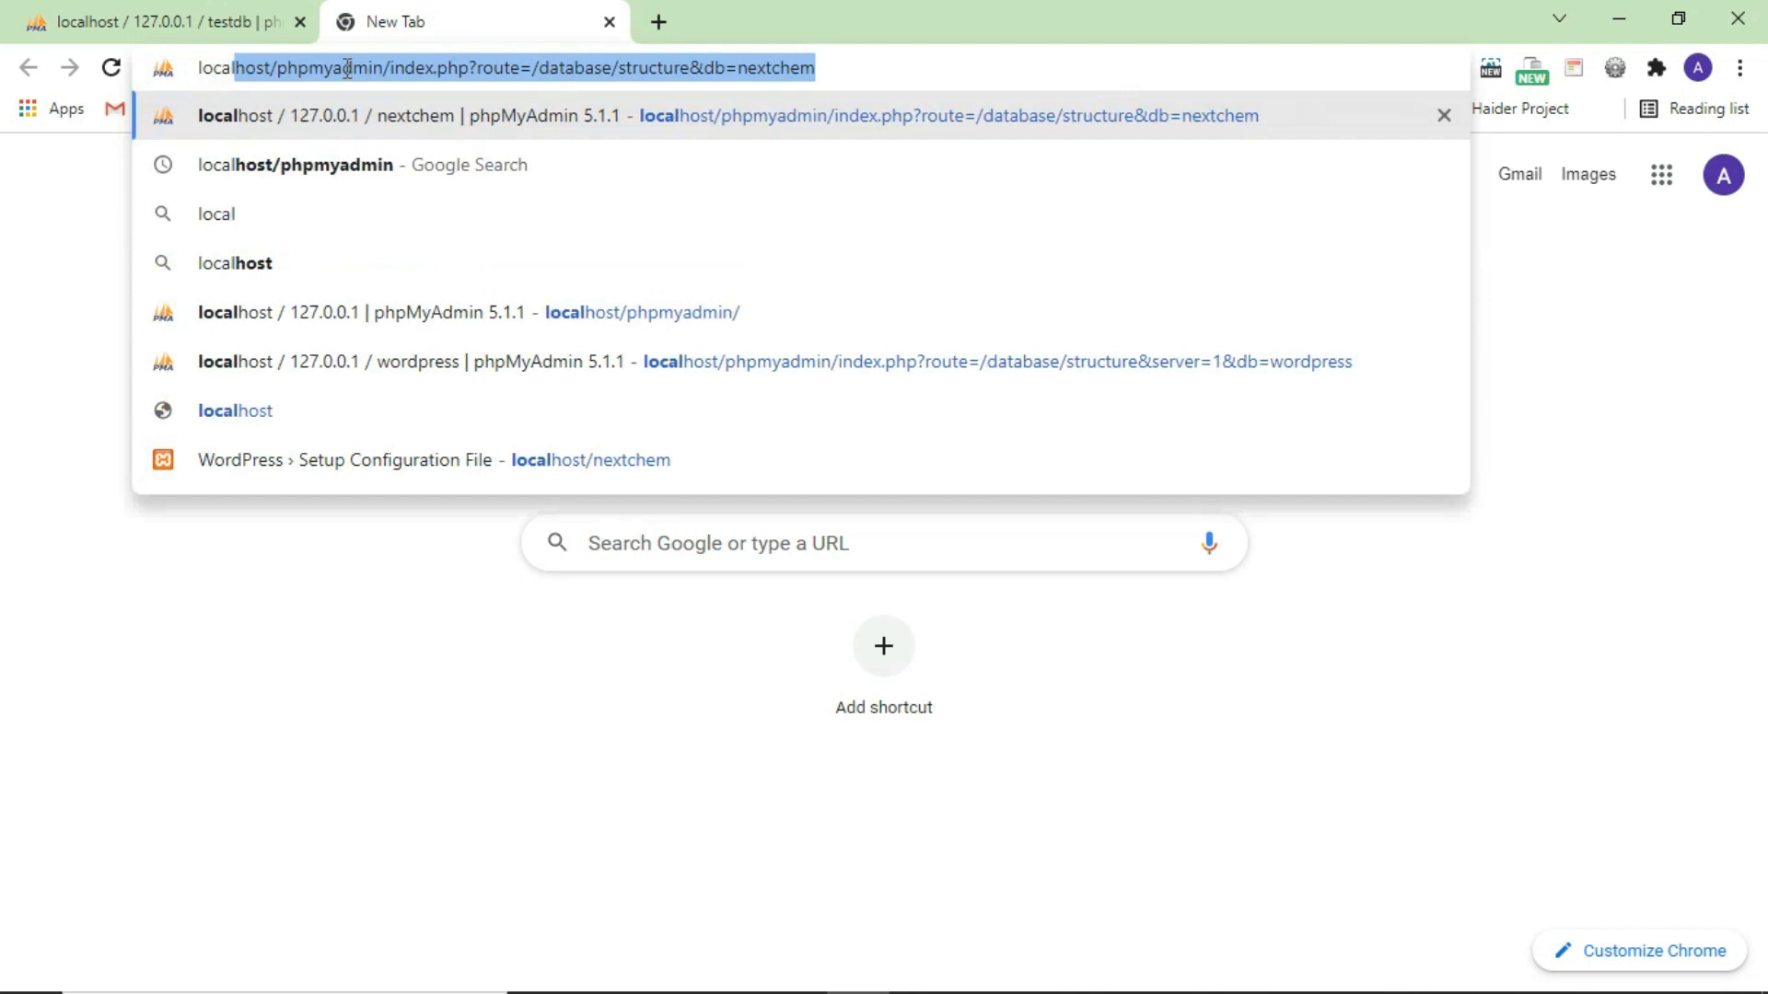
pyautogui.write('host/wordpress')
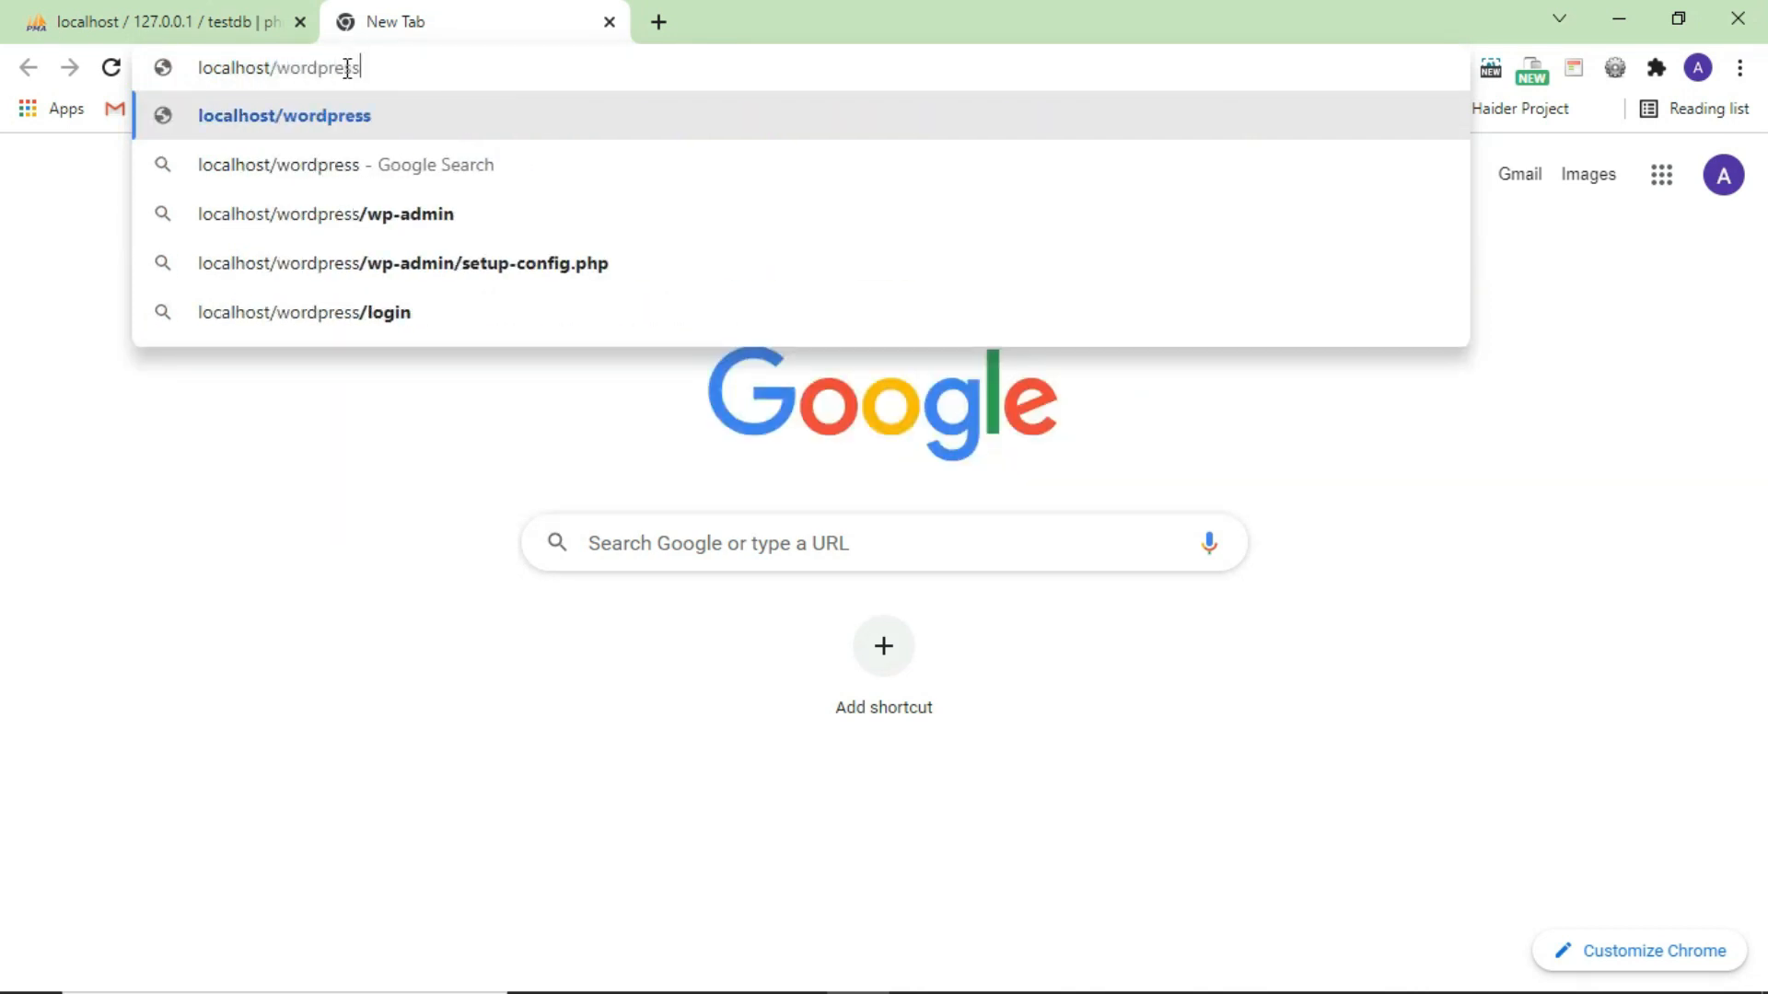
pyautogui.press('Return')
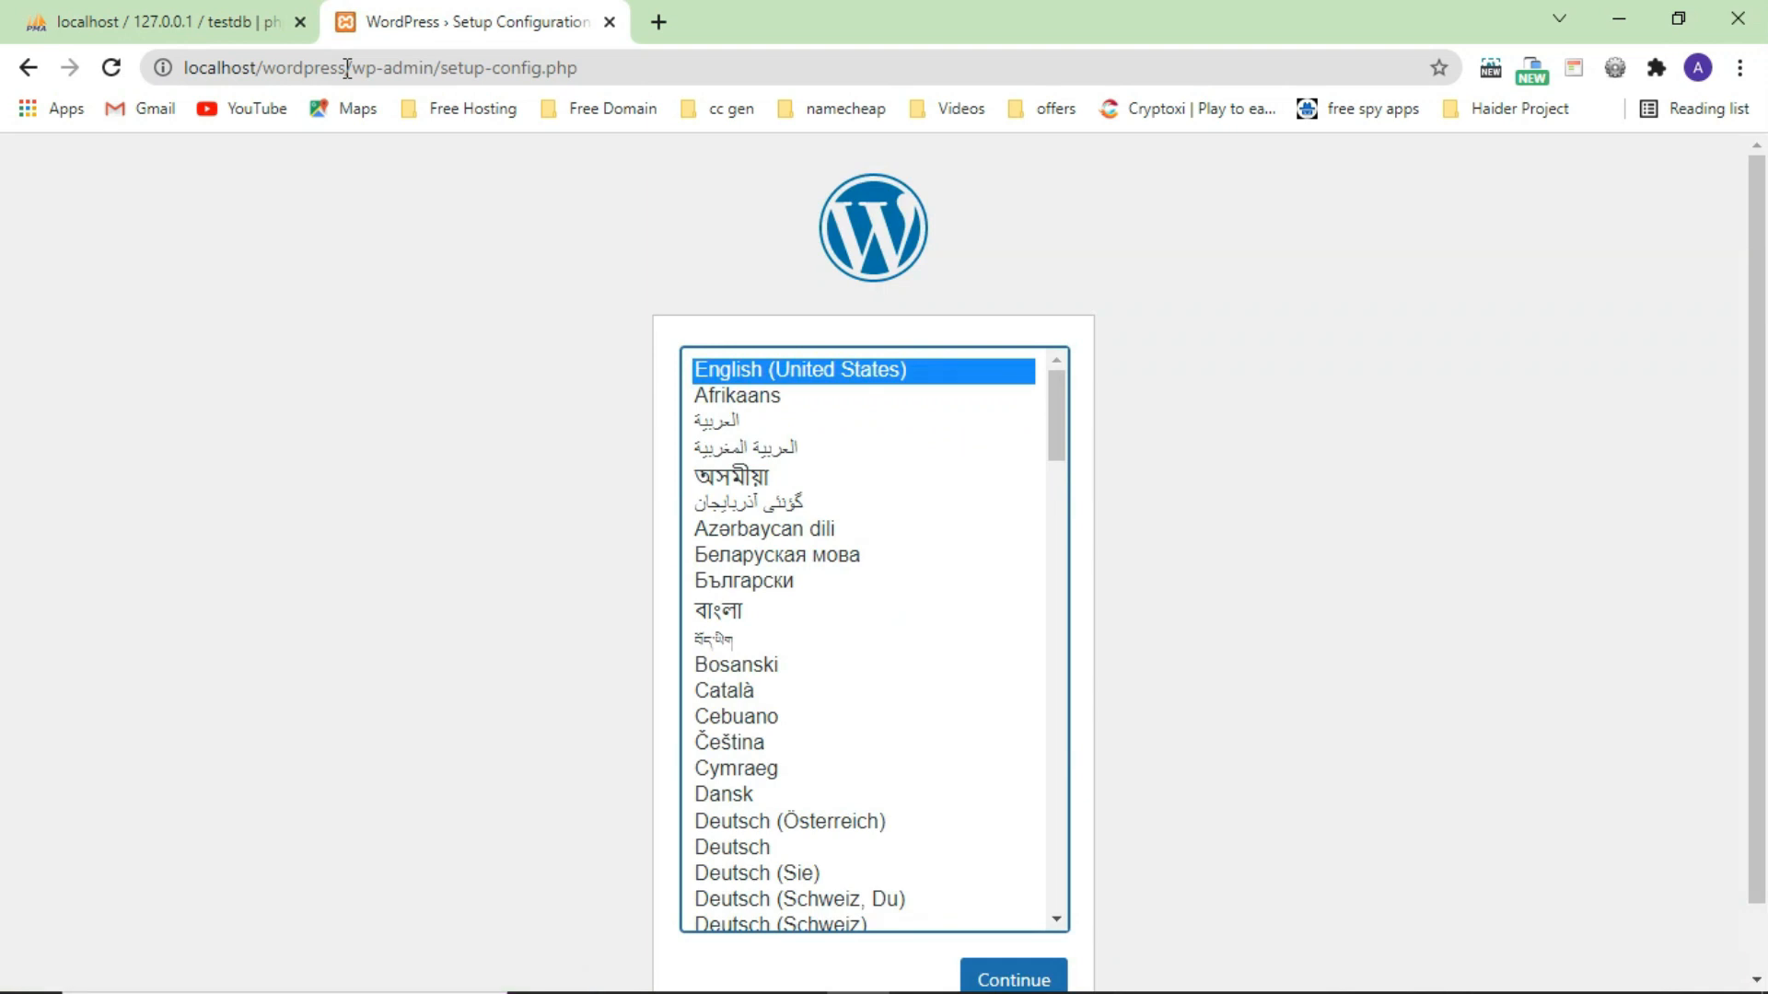
pyautogui.scroll(-1, 565, 528)
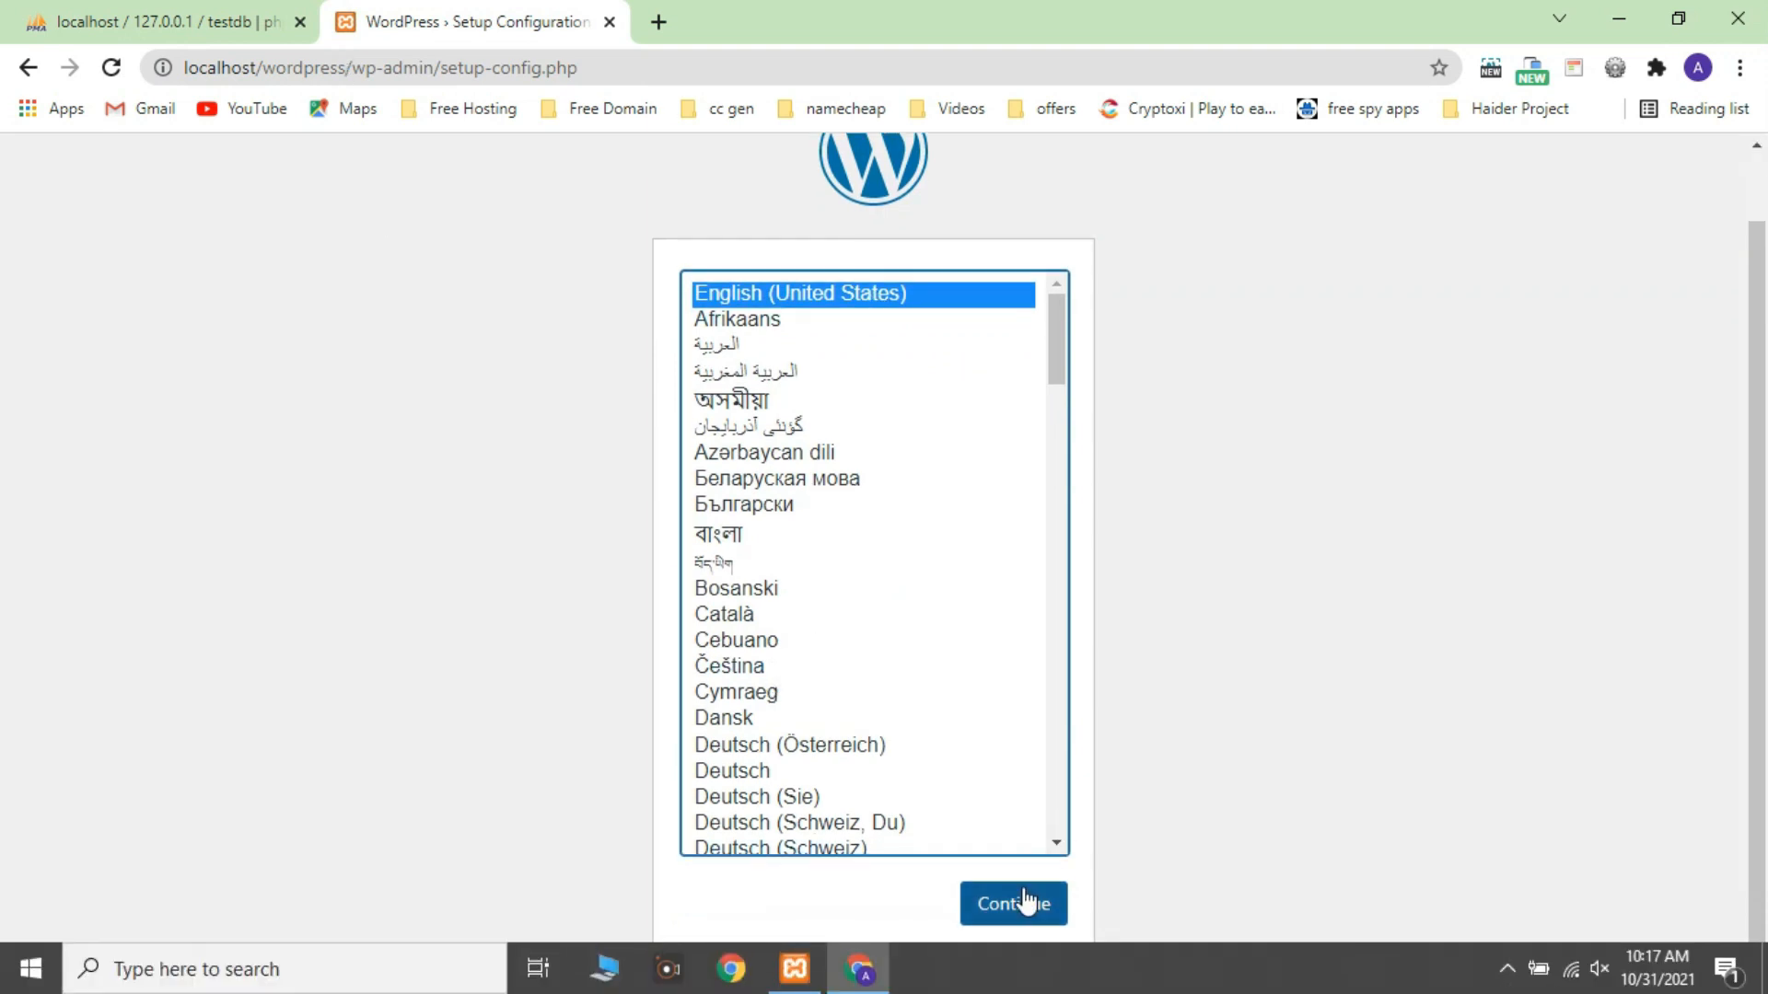
# Confirm English (United States), begin database setup, and set the username to root.
pyautogui.click(1022, 905)
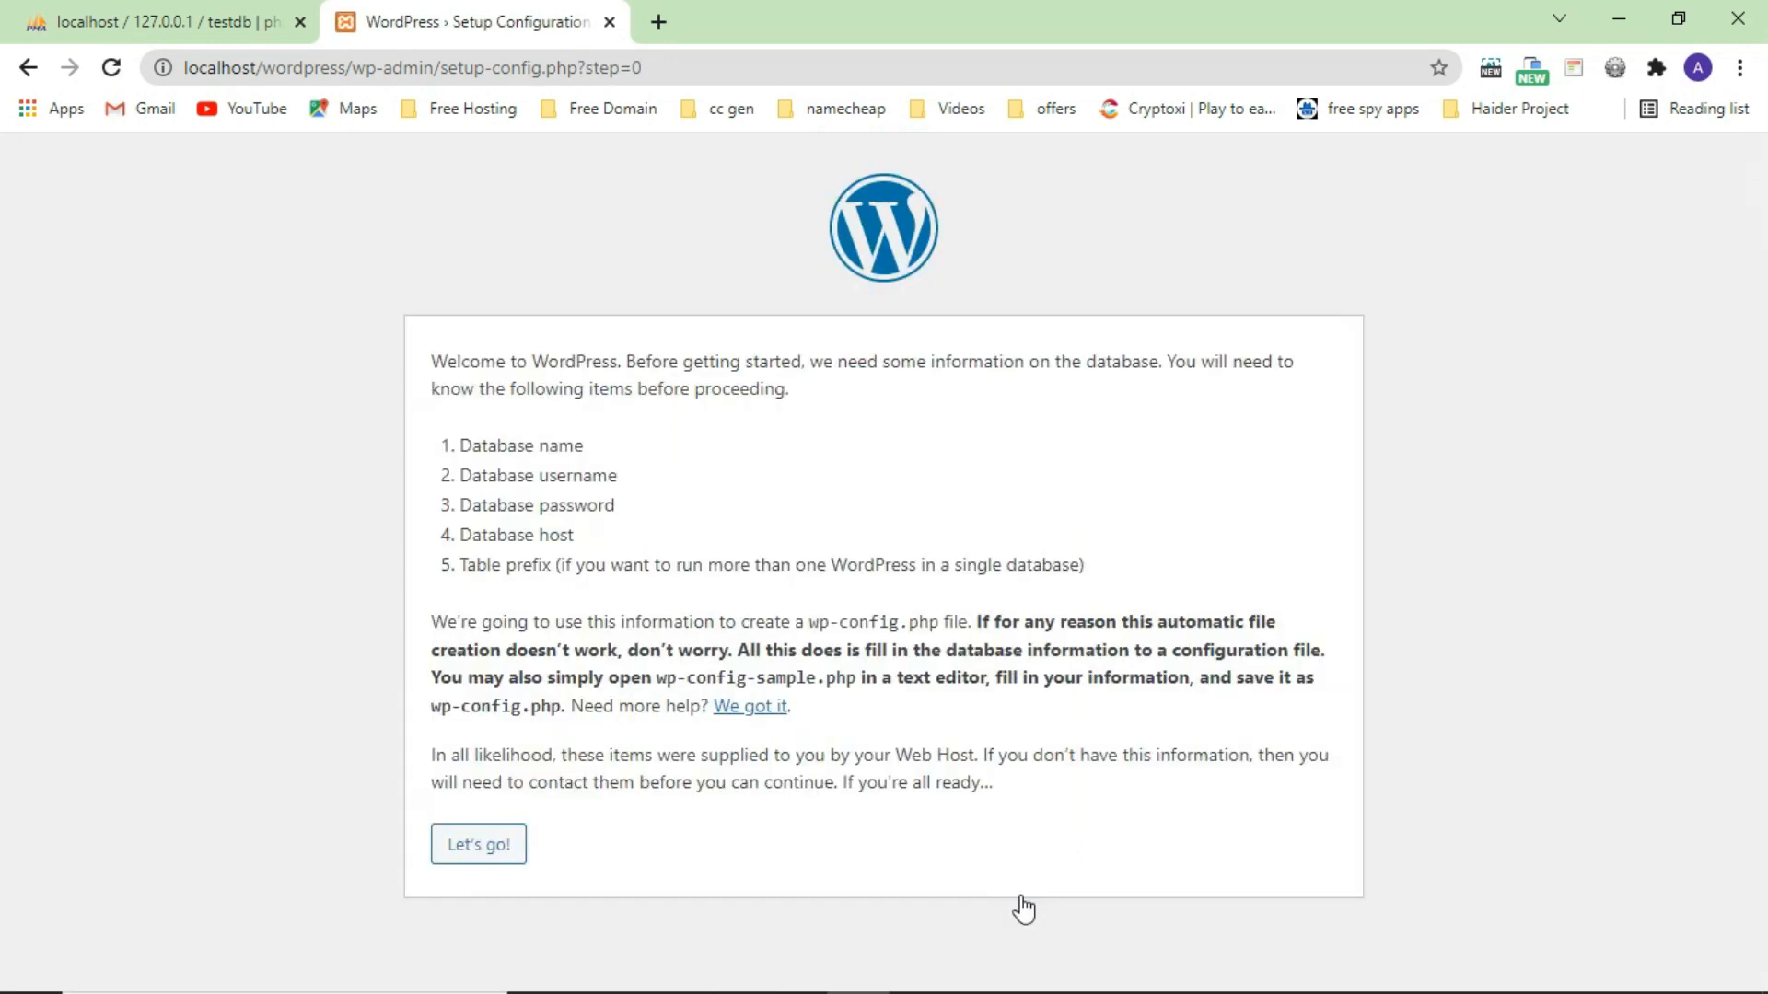
pyautogui.click(495, 842)
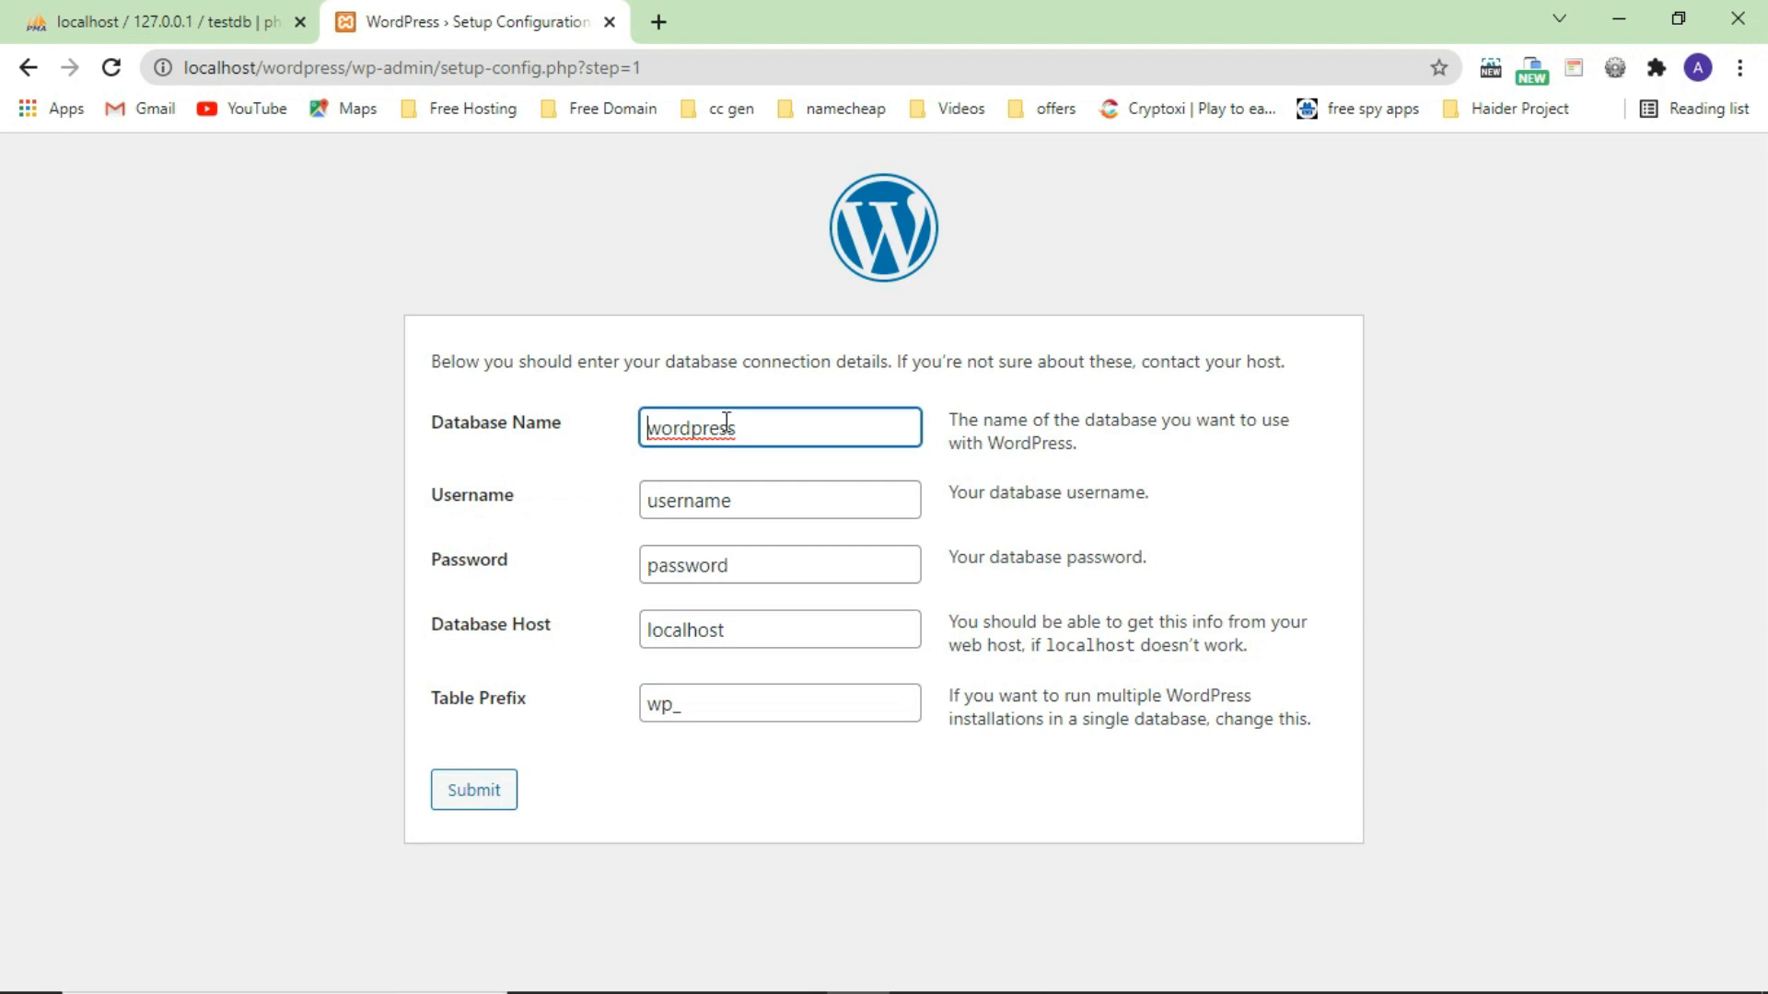
pyautogui.moveTo(765, 431); pyautogui.dragTo(629, 433)
pyautogui.click(741, 506)
pyautogui.doubleClick(742, 506)
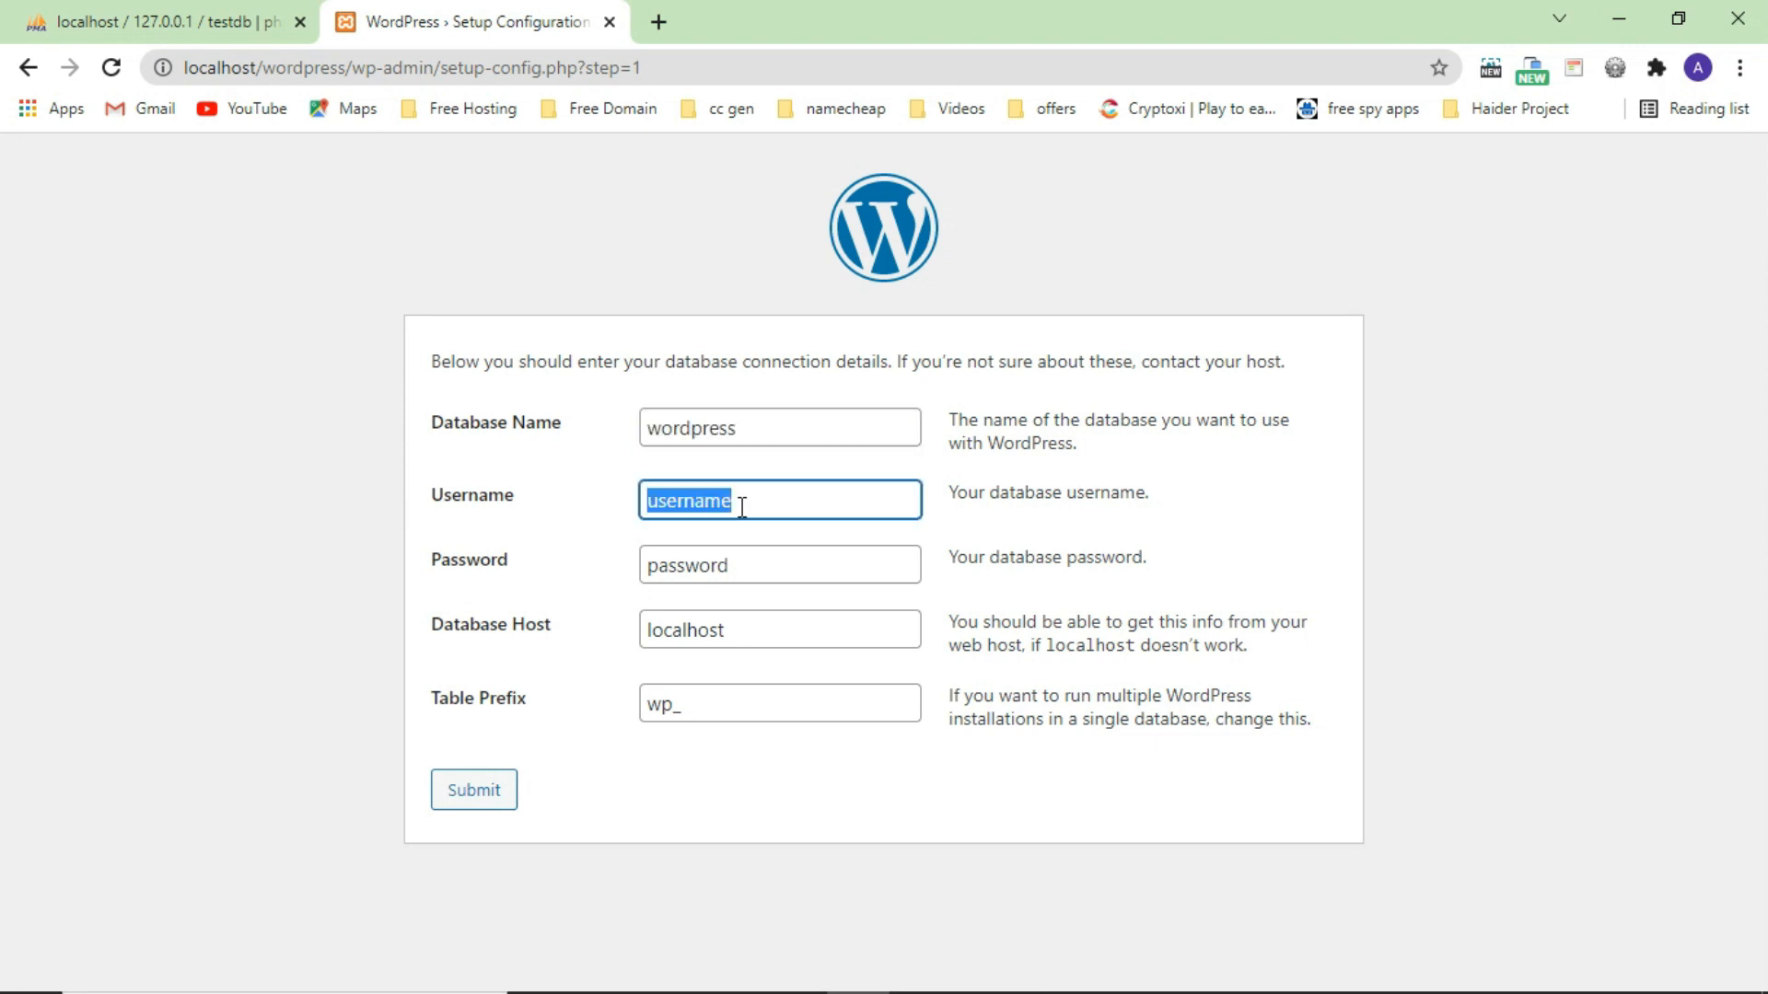
pyautogui.click(746, 565)
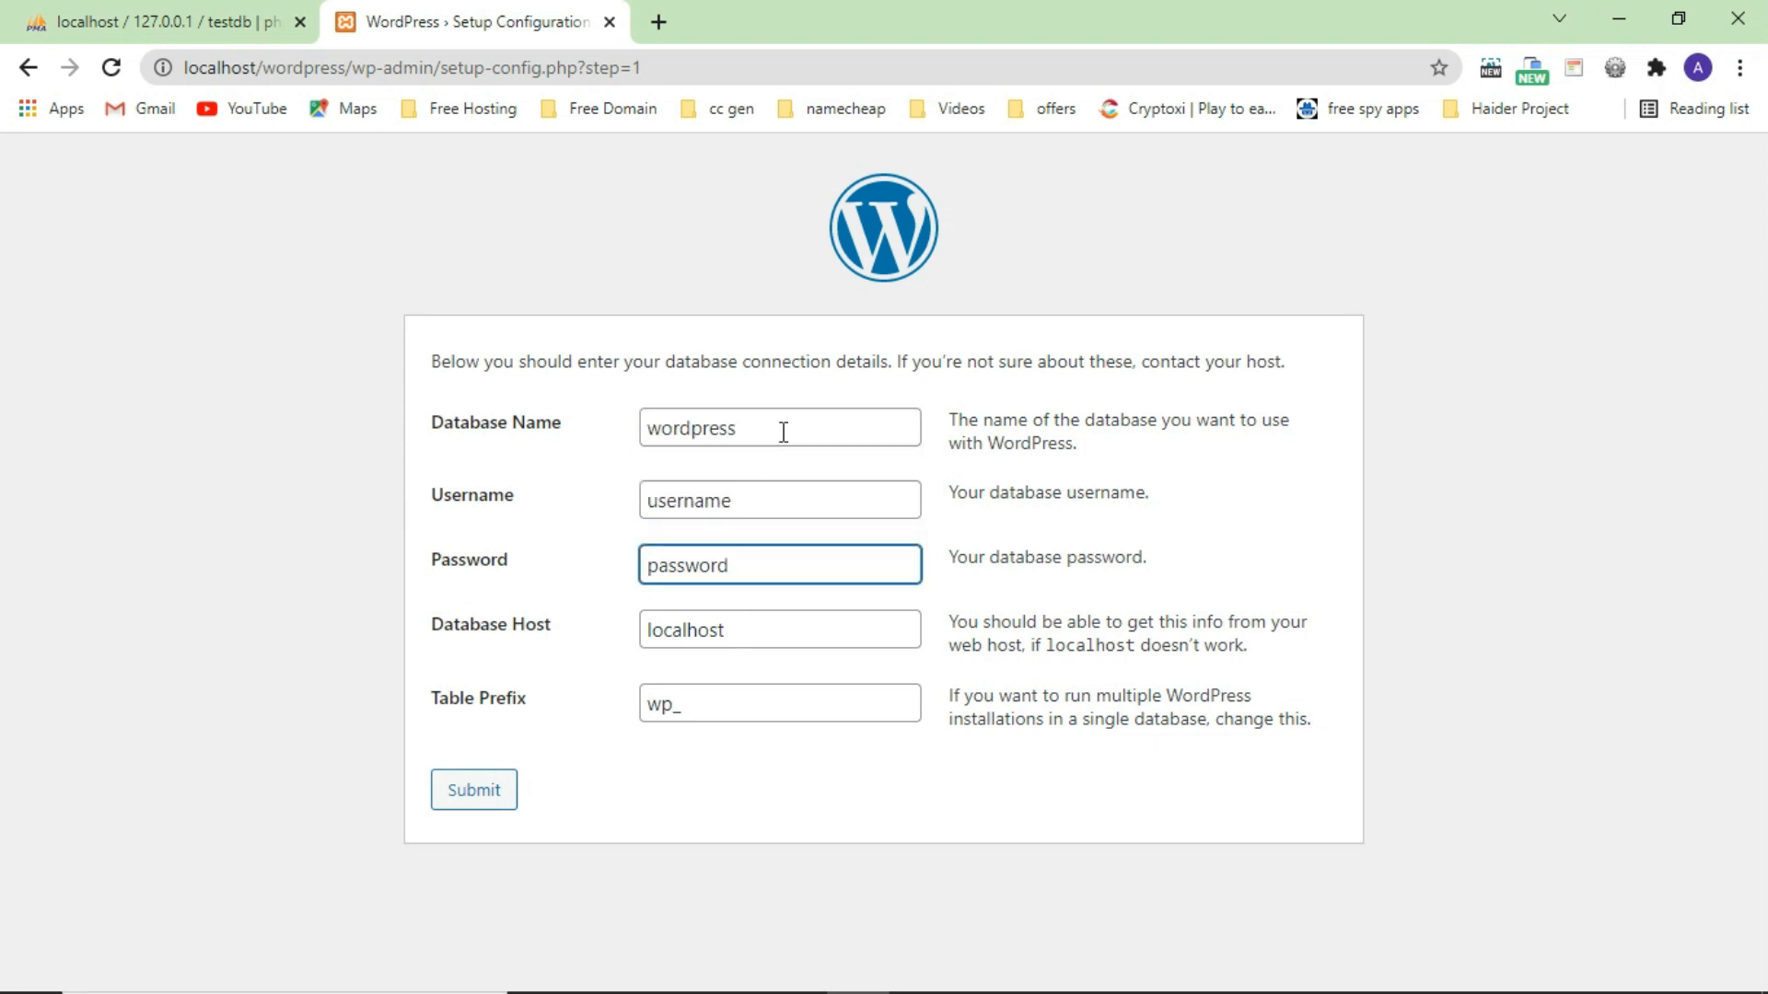
pyautogui.click(772, 493)
pyautogui.moveTo(772, 493); pyautogui.dragTo(650, 496)
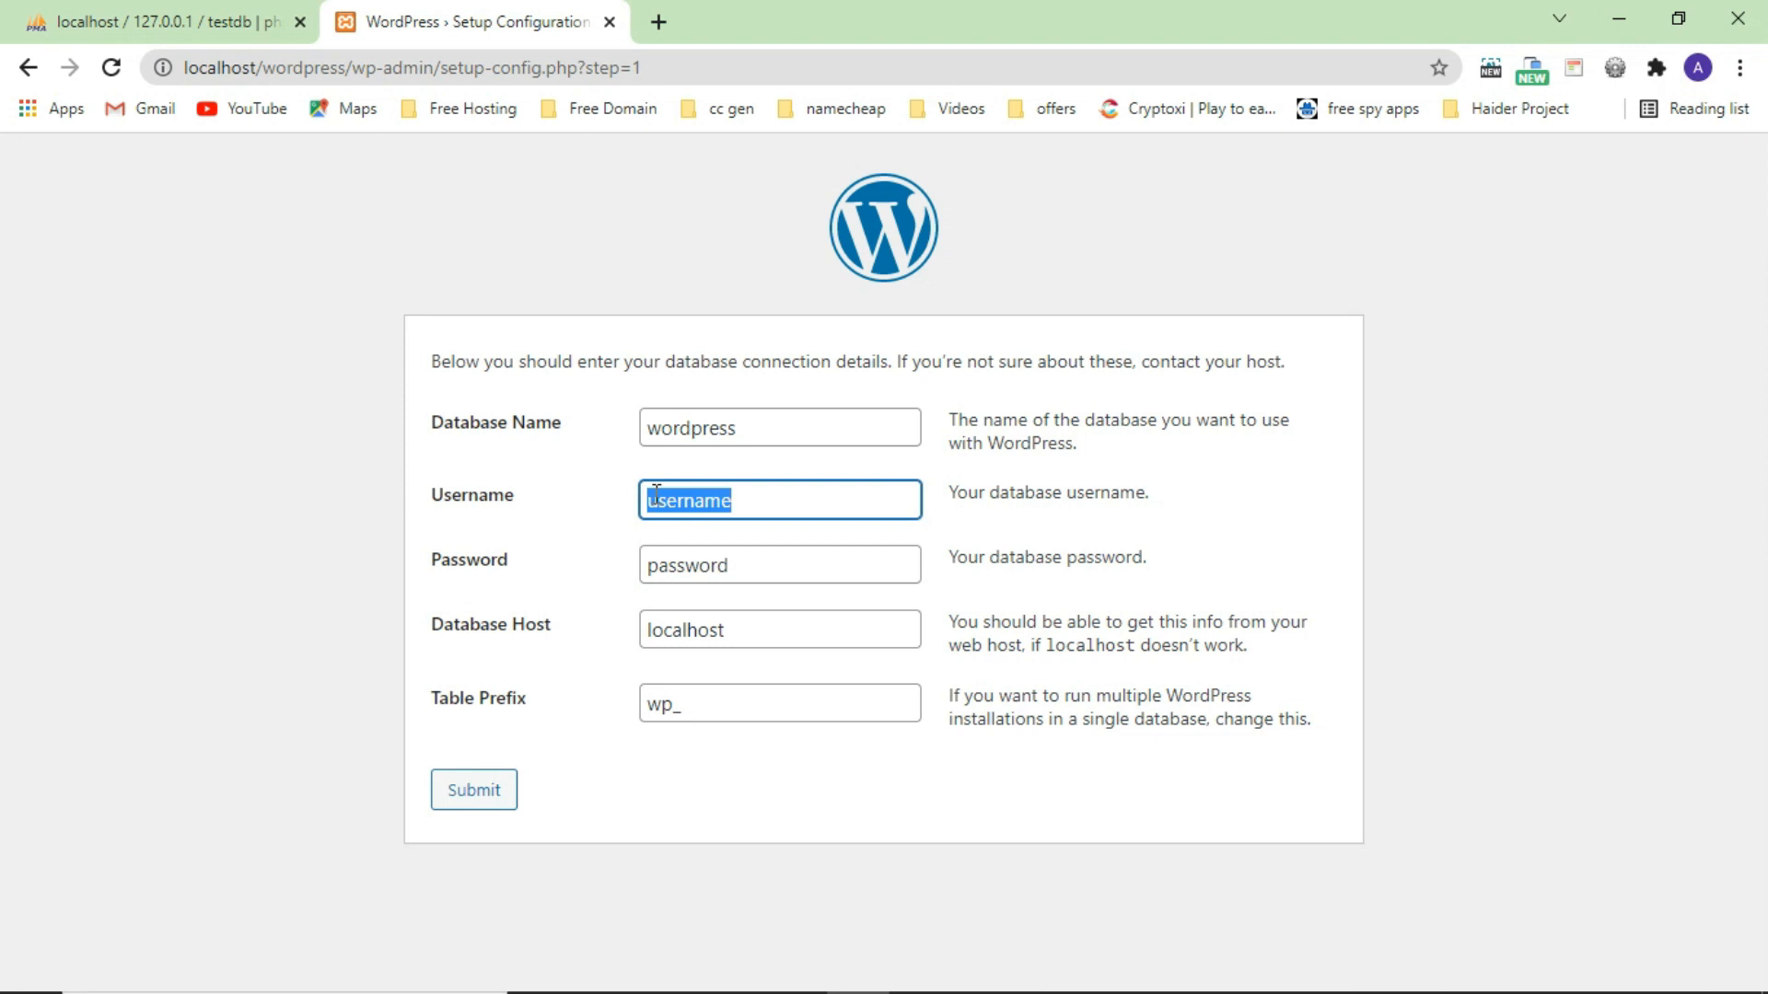
pyautogui.write('root')
pyautogui.click(630, 574)
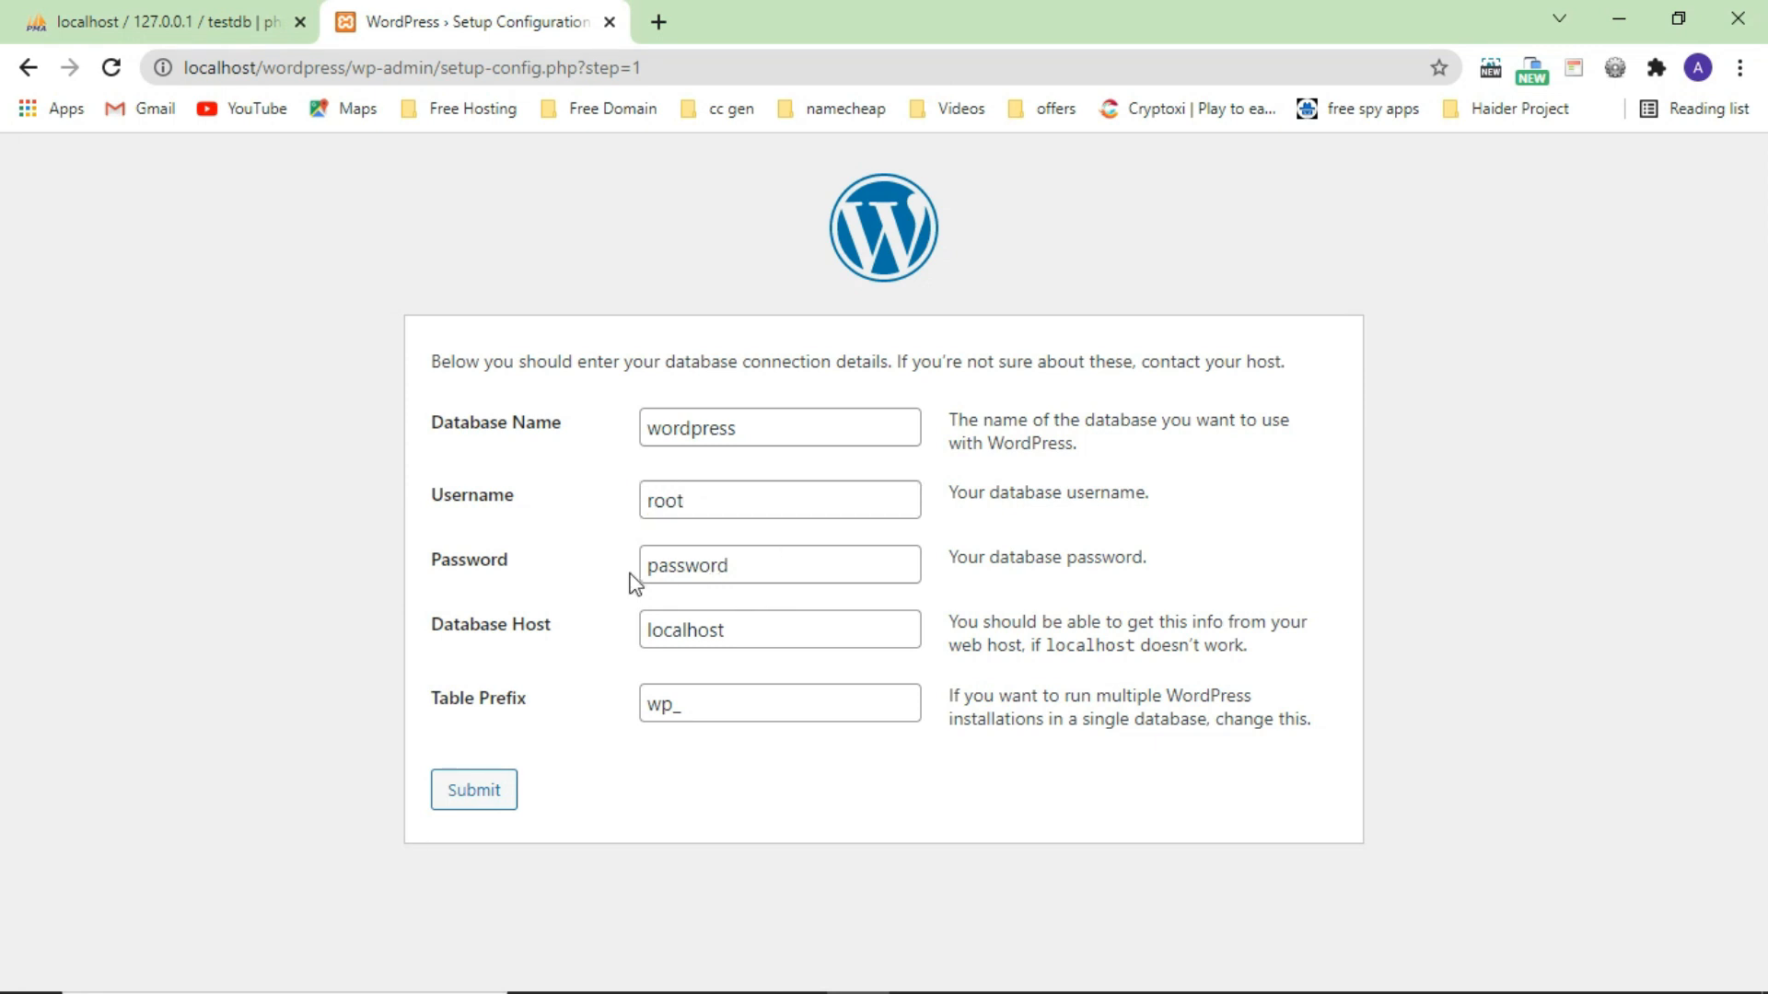
# Clear the password, set database name testdb, submit, and run the installation.
pyautogui.moveTo(733, 569); pyautogui.dragTo(669, 566)
pyautogui.click(737, 574)
pyautogui.doubleClick(741, 573)
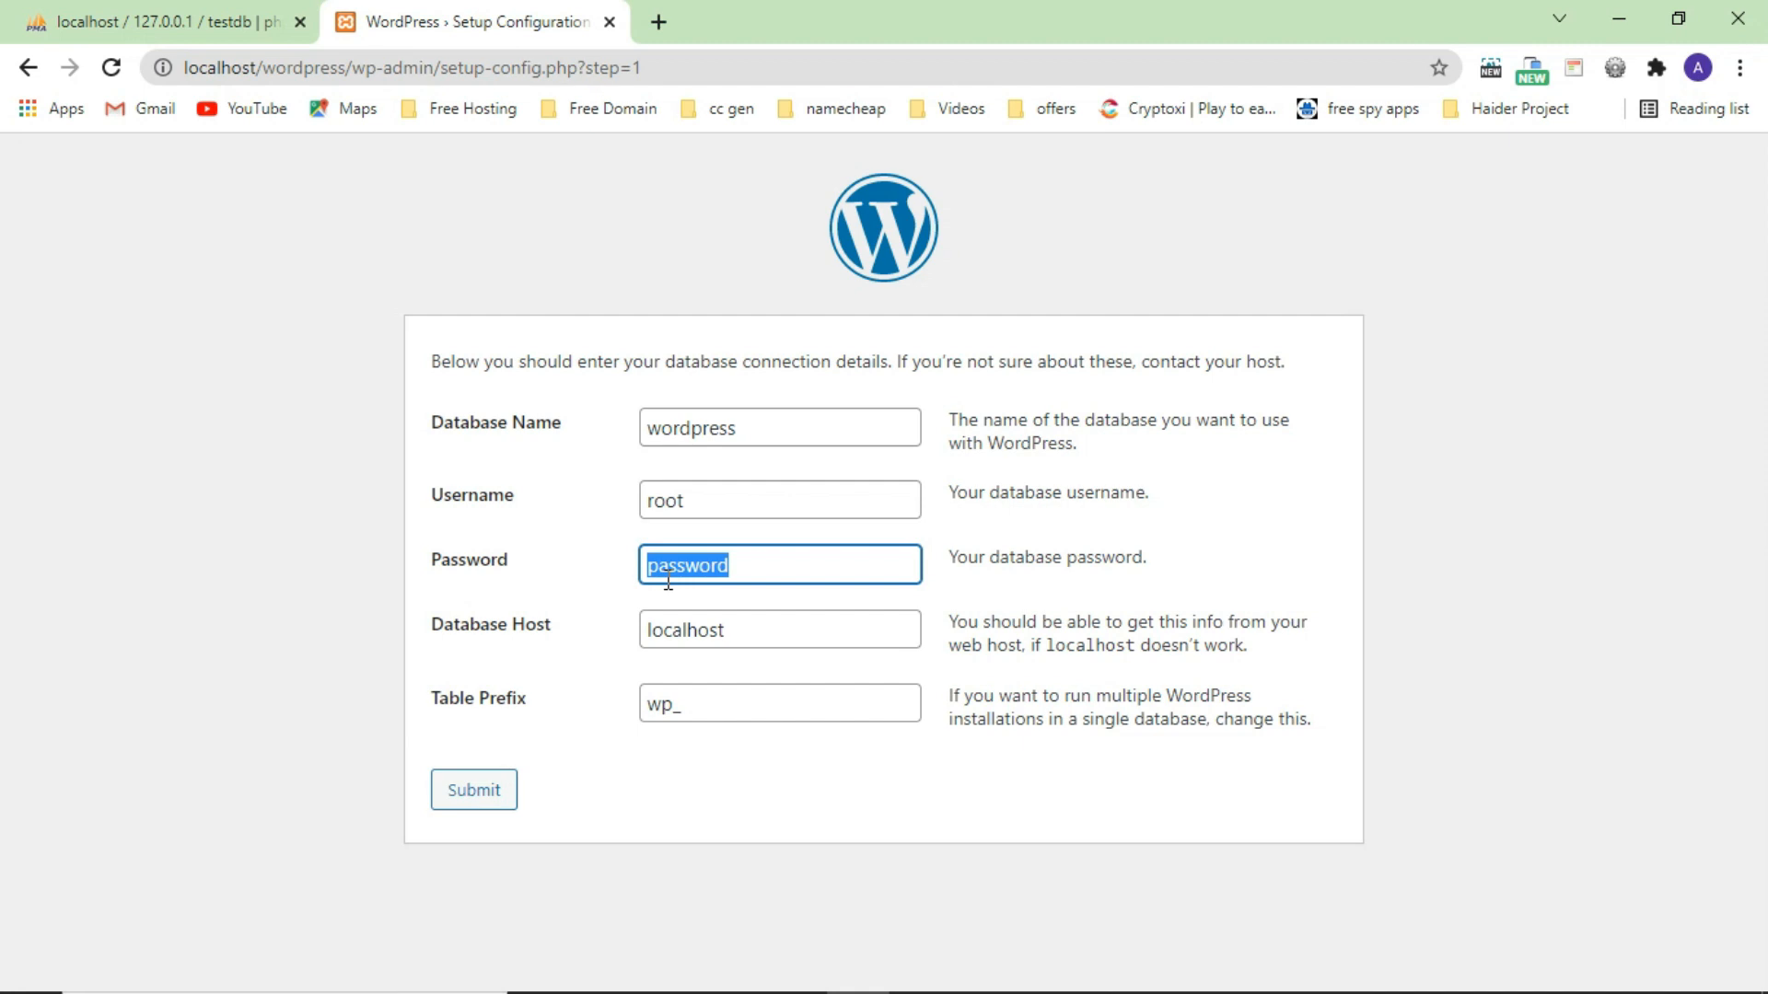
pyautogui.press('BackSpace')
pyautogui.moveTo(742, 423); pyautogui.dragTo(635, 433)
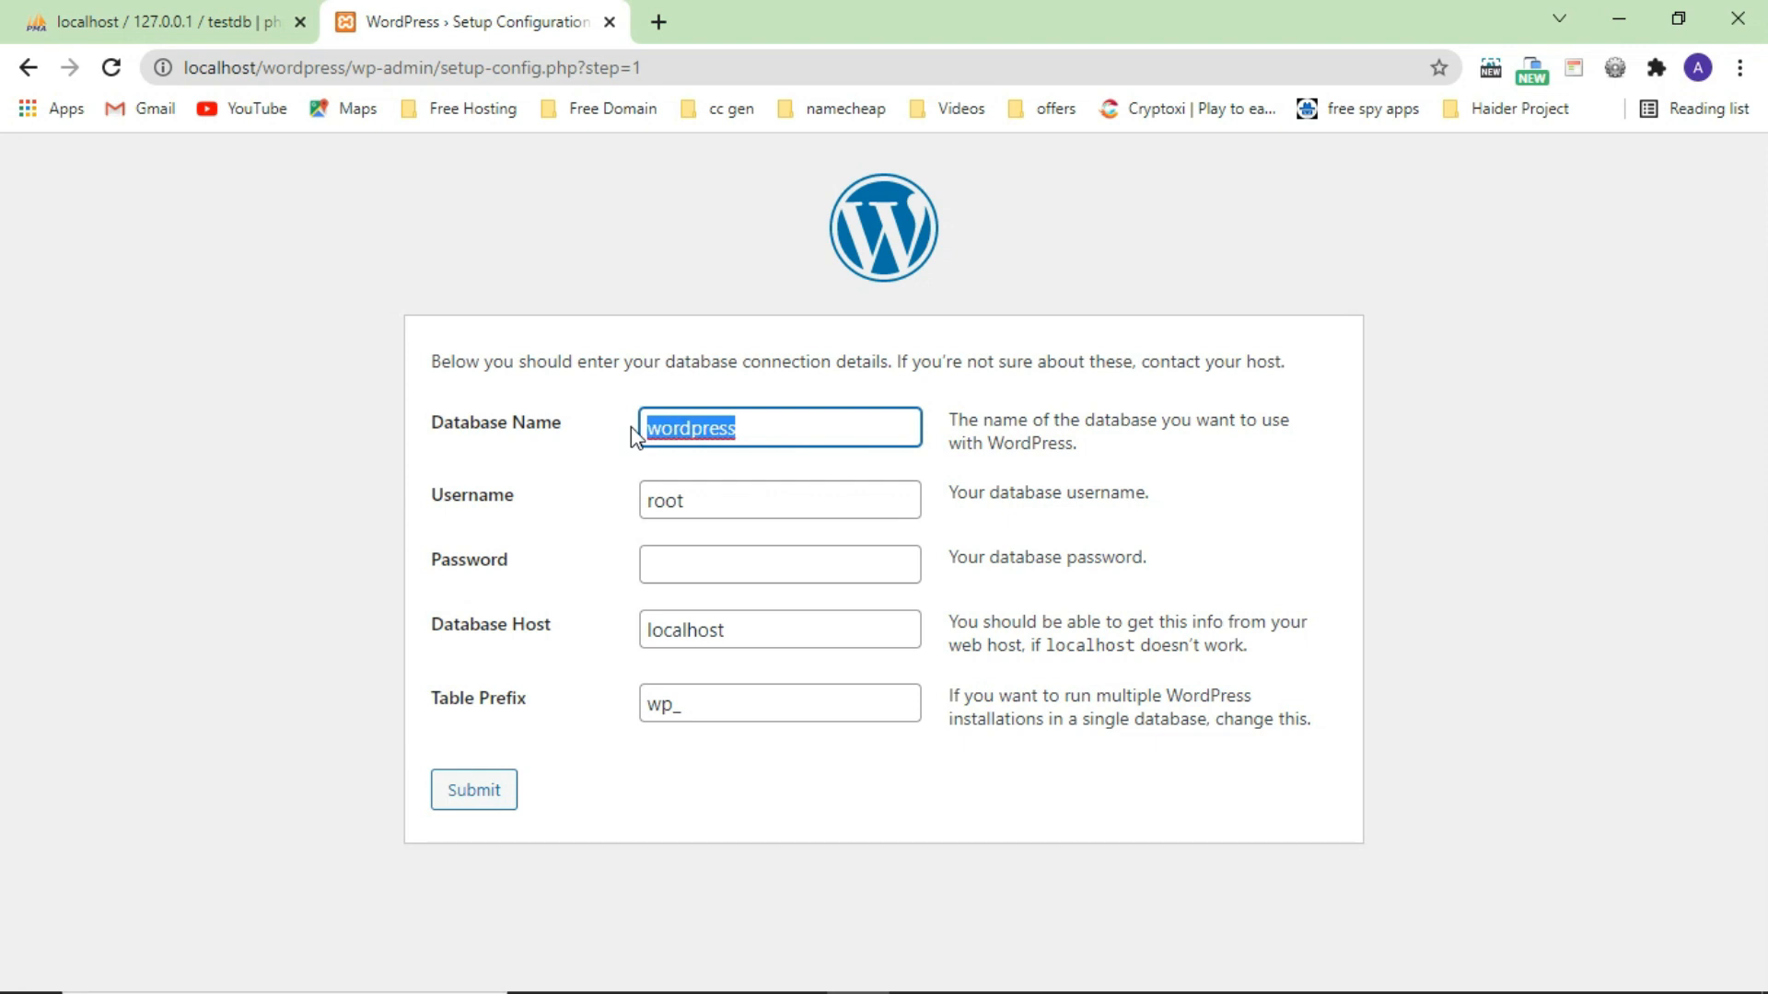
pyautogui.write('test')
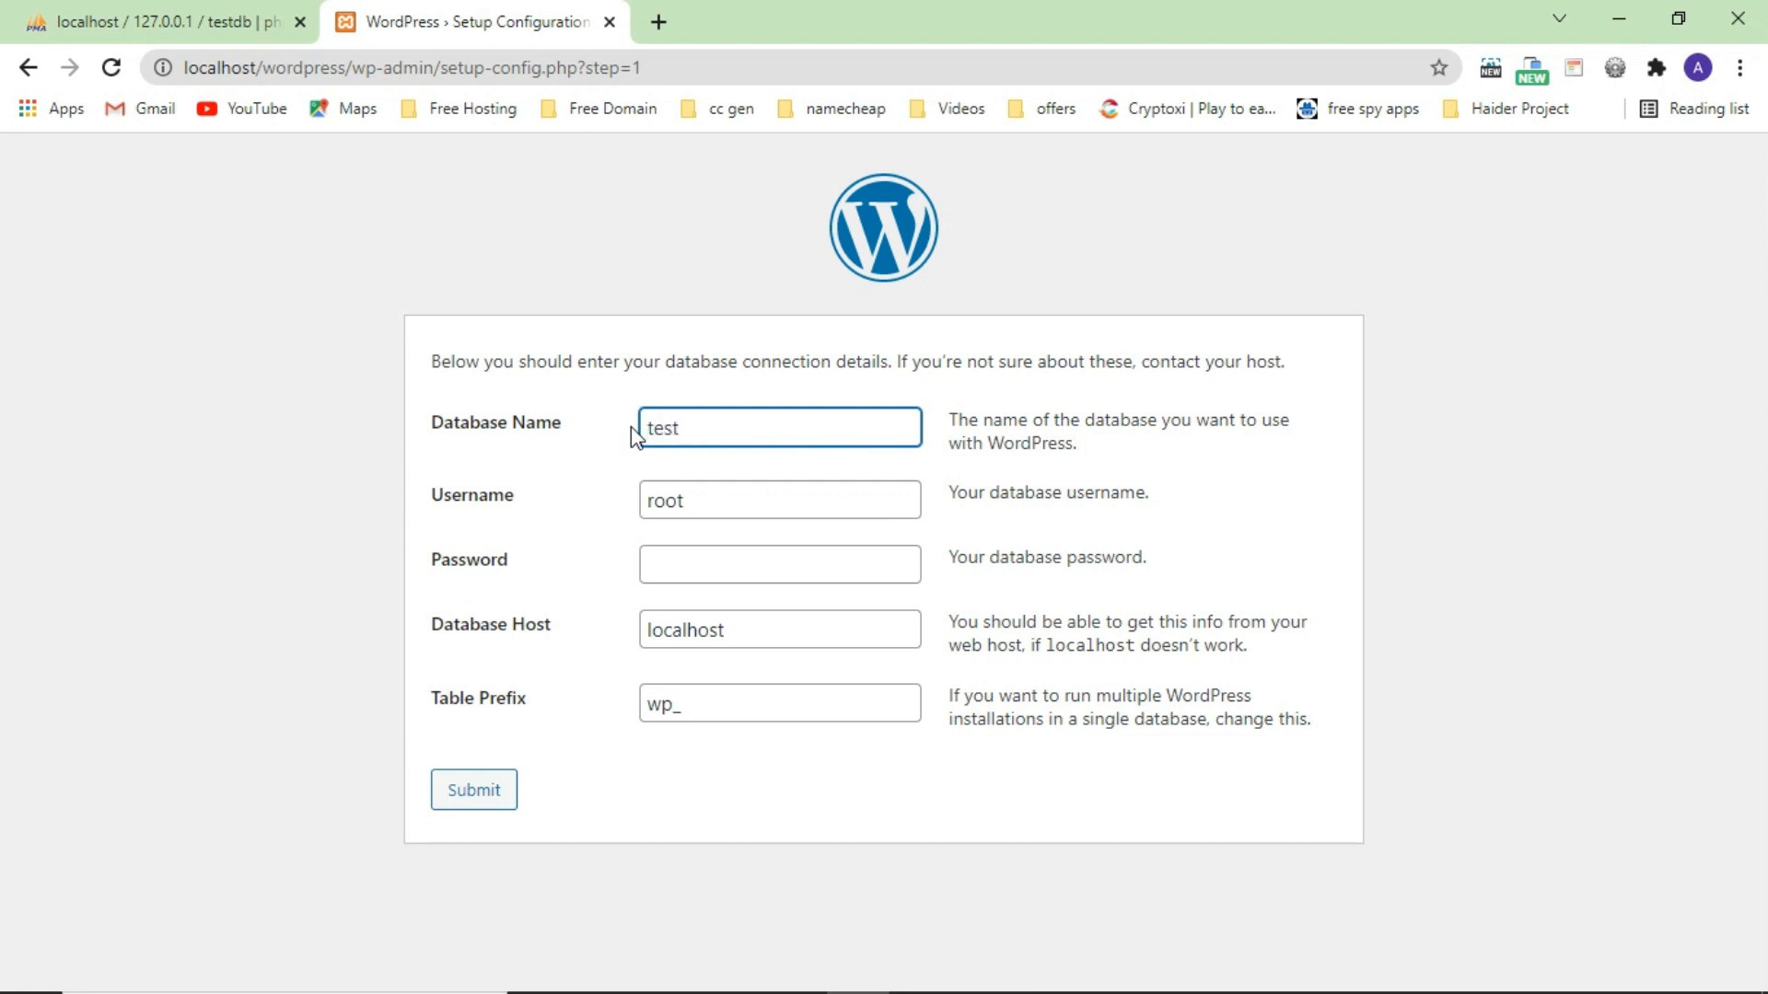
pyautogui.write('db')
pyautogui.click(463, 792)
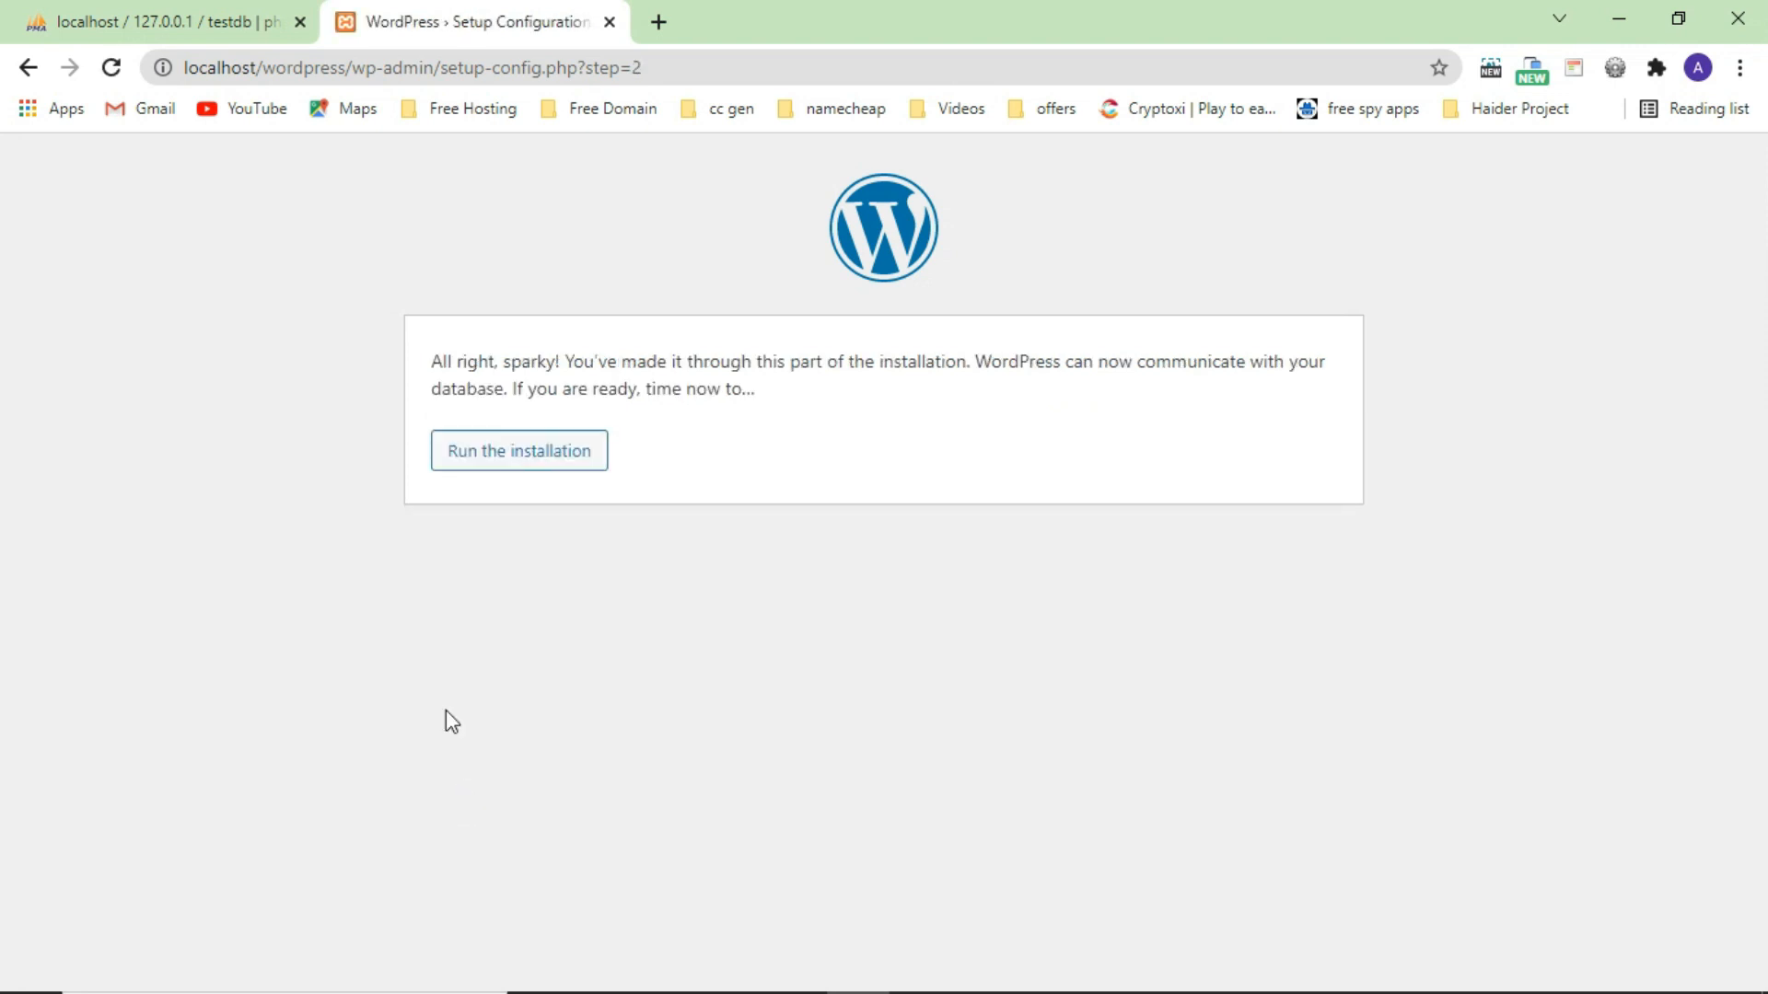
pyautogui.click(525, 451)
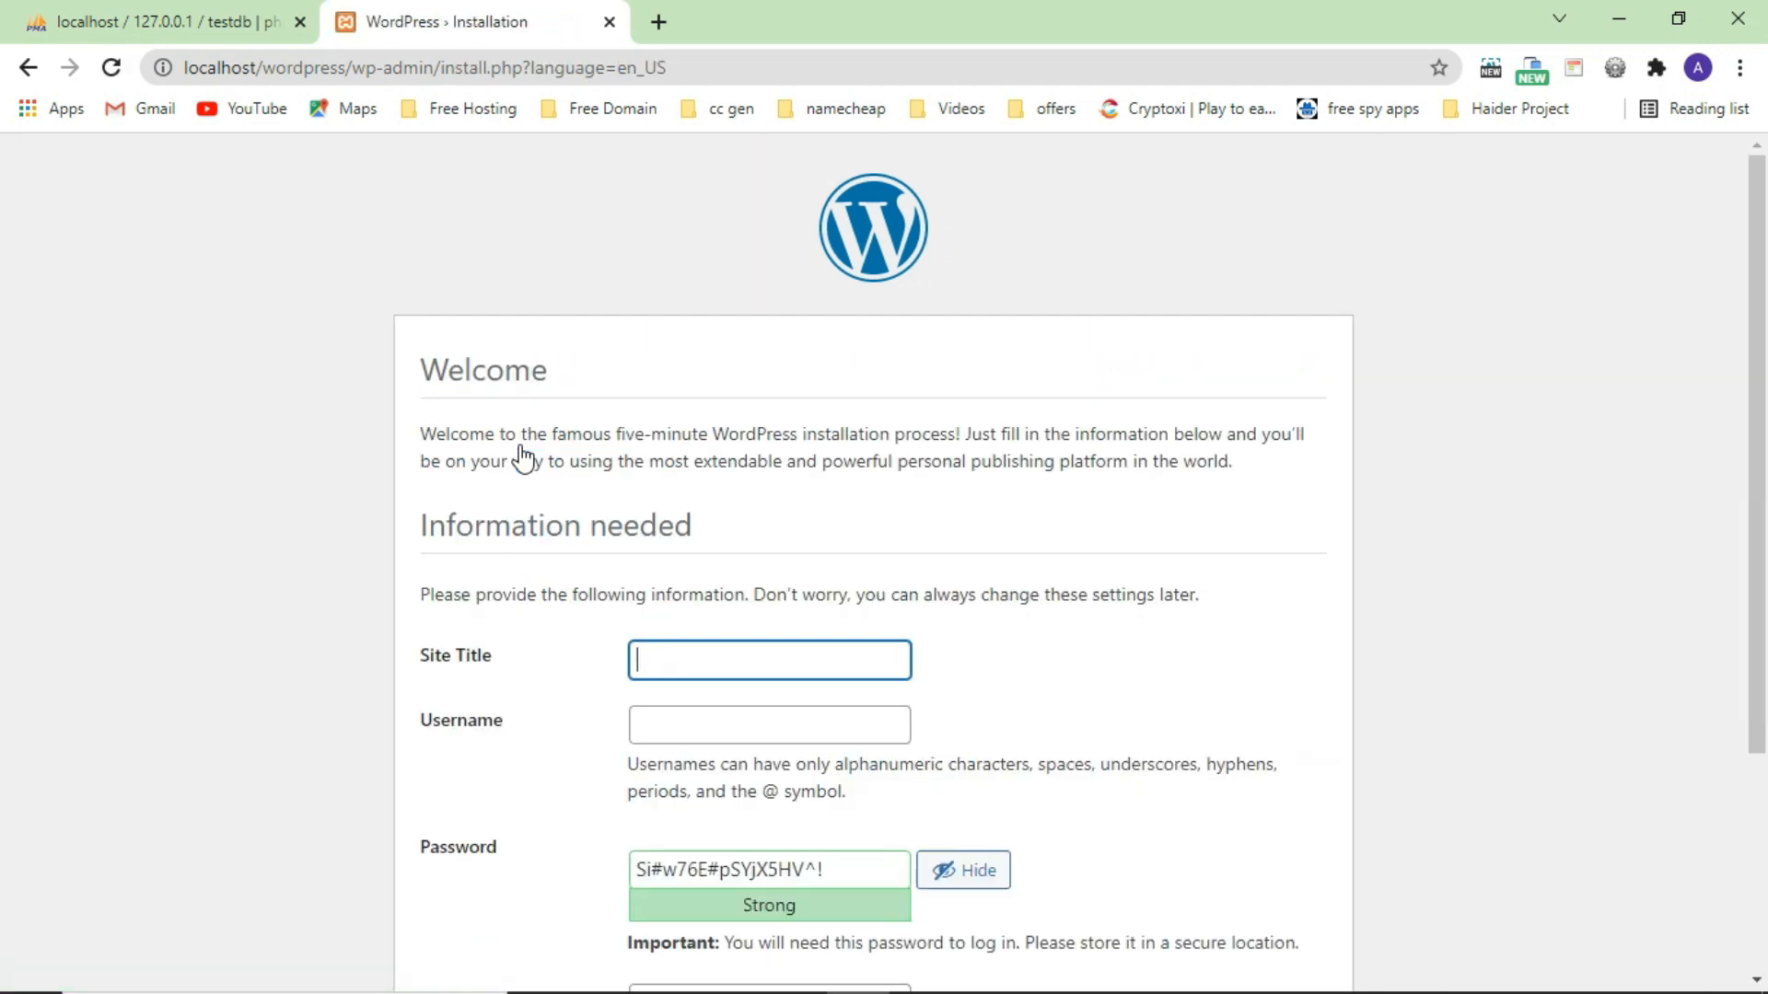
# Enter site title 'test', administrator username admin, and a custom administrator password.
pyautogui.scroll(-3, 552, 534)
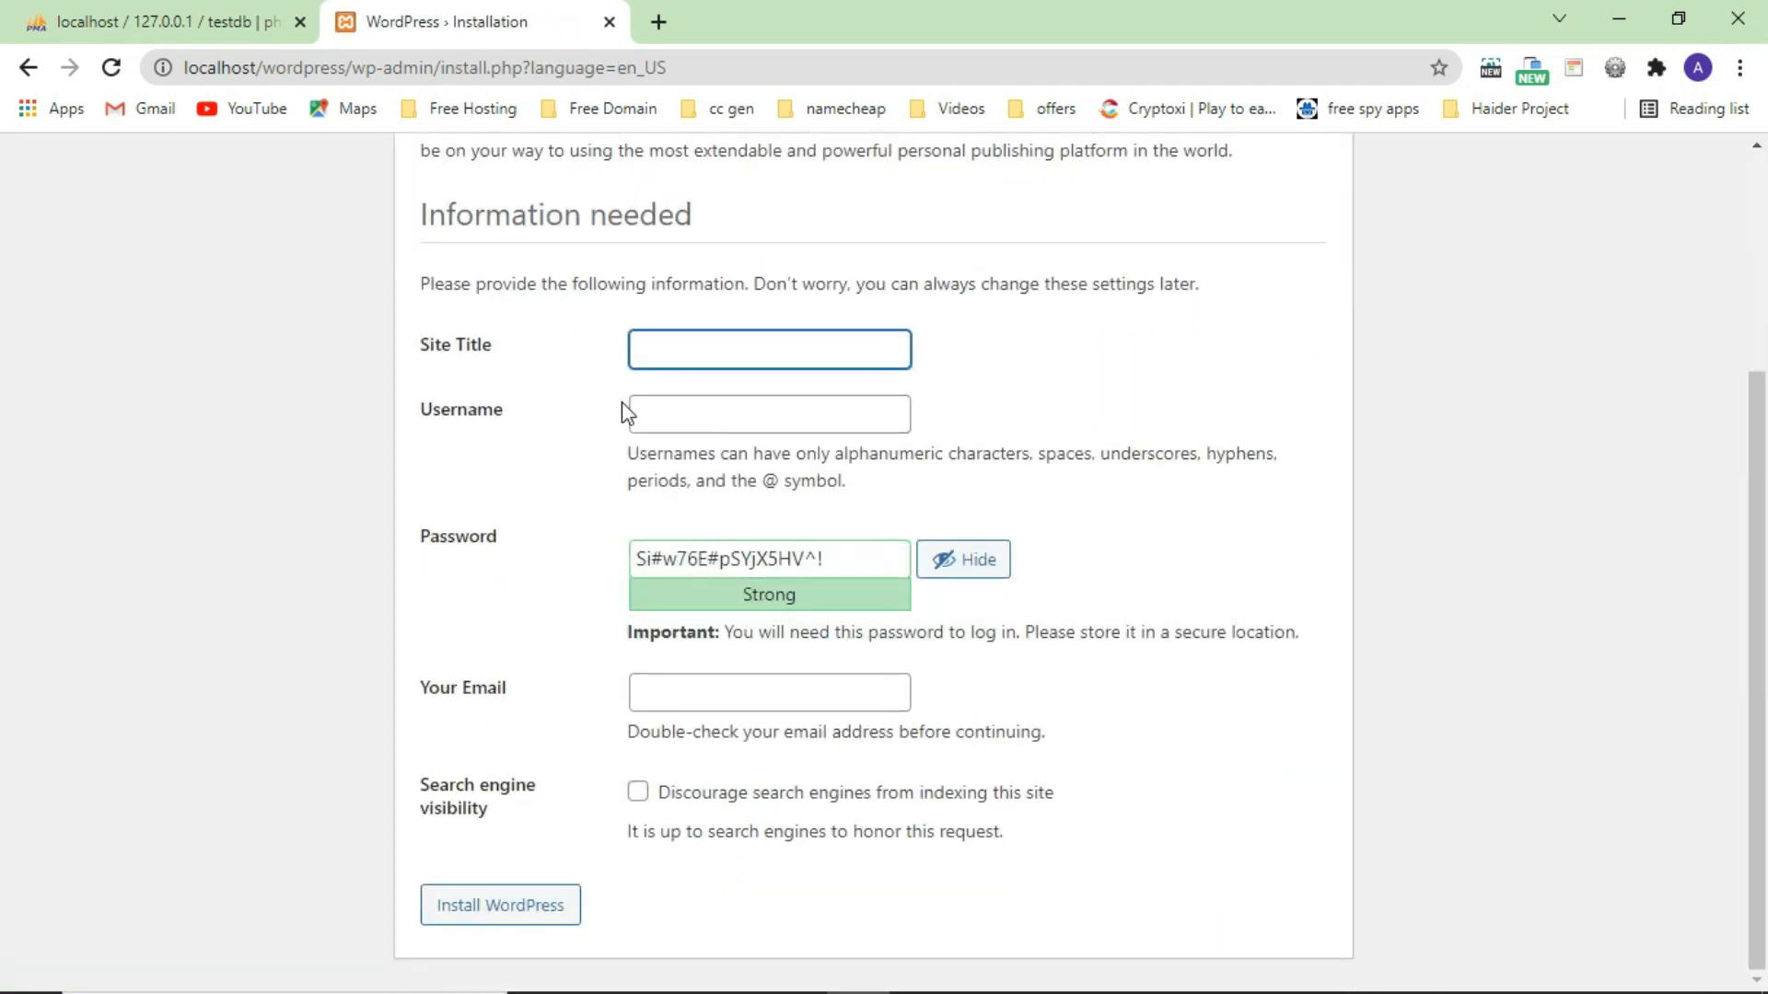
pyautogui.click(698, 348)
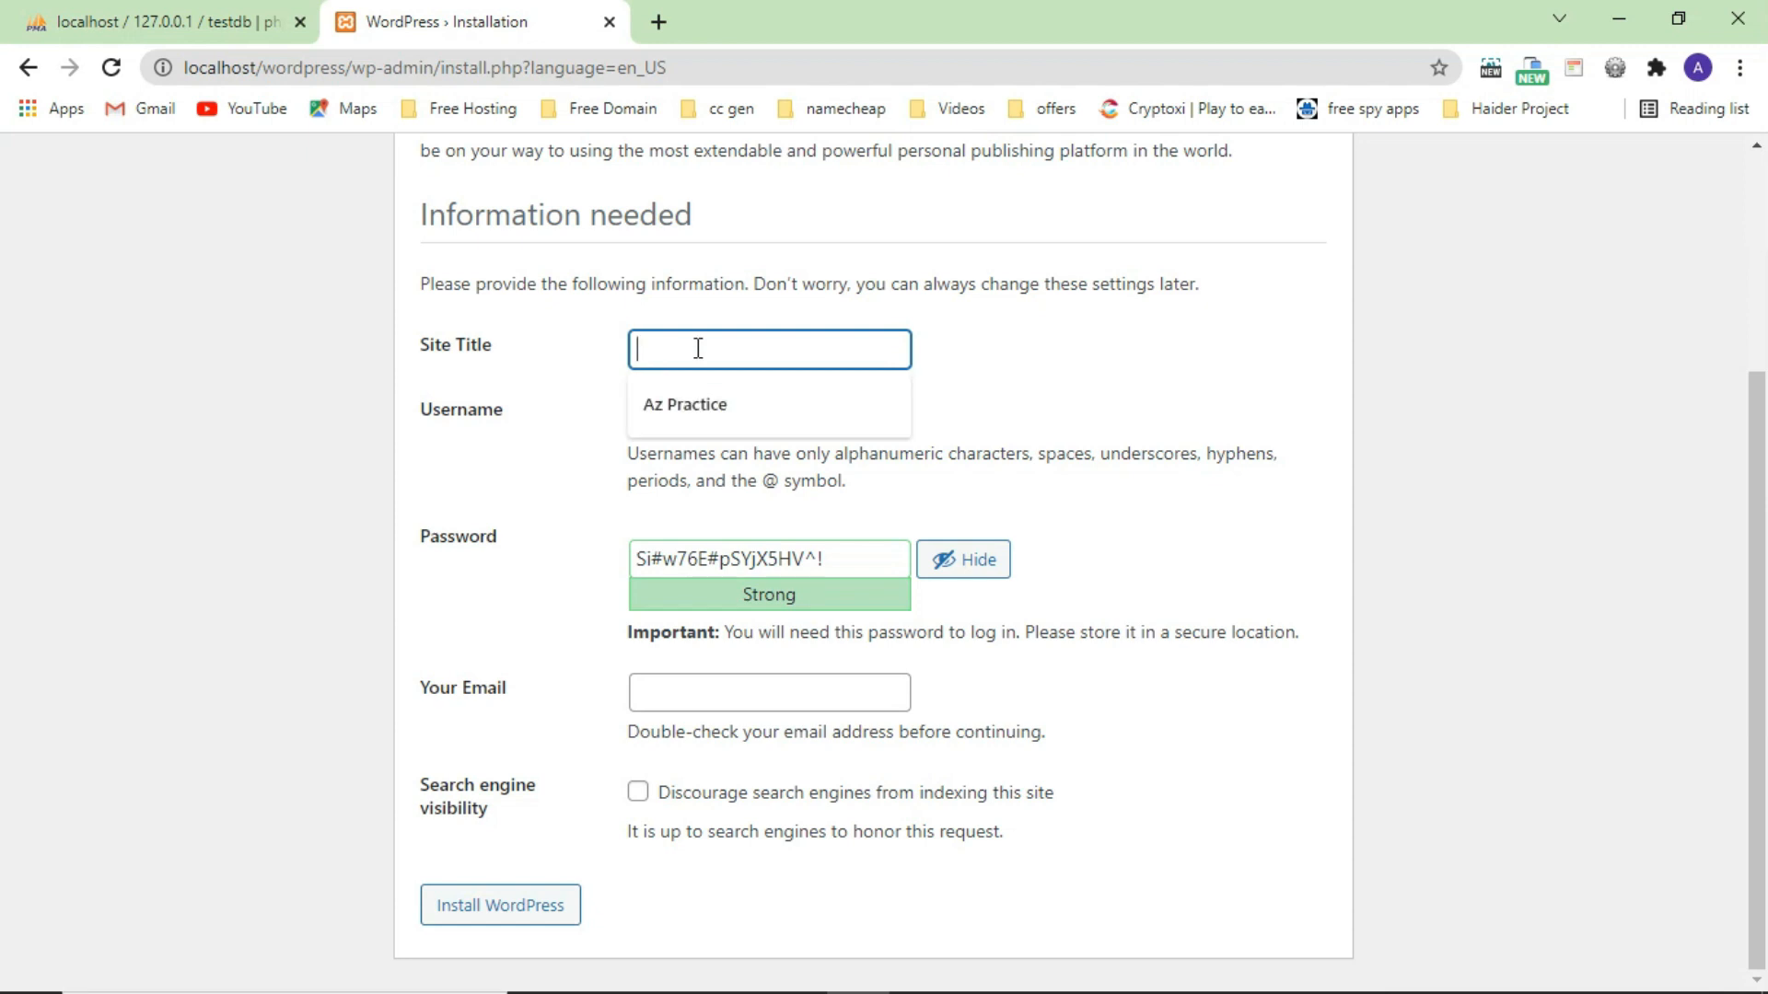
pyautogui.write('test')
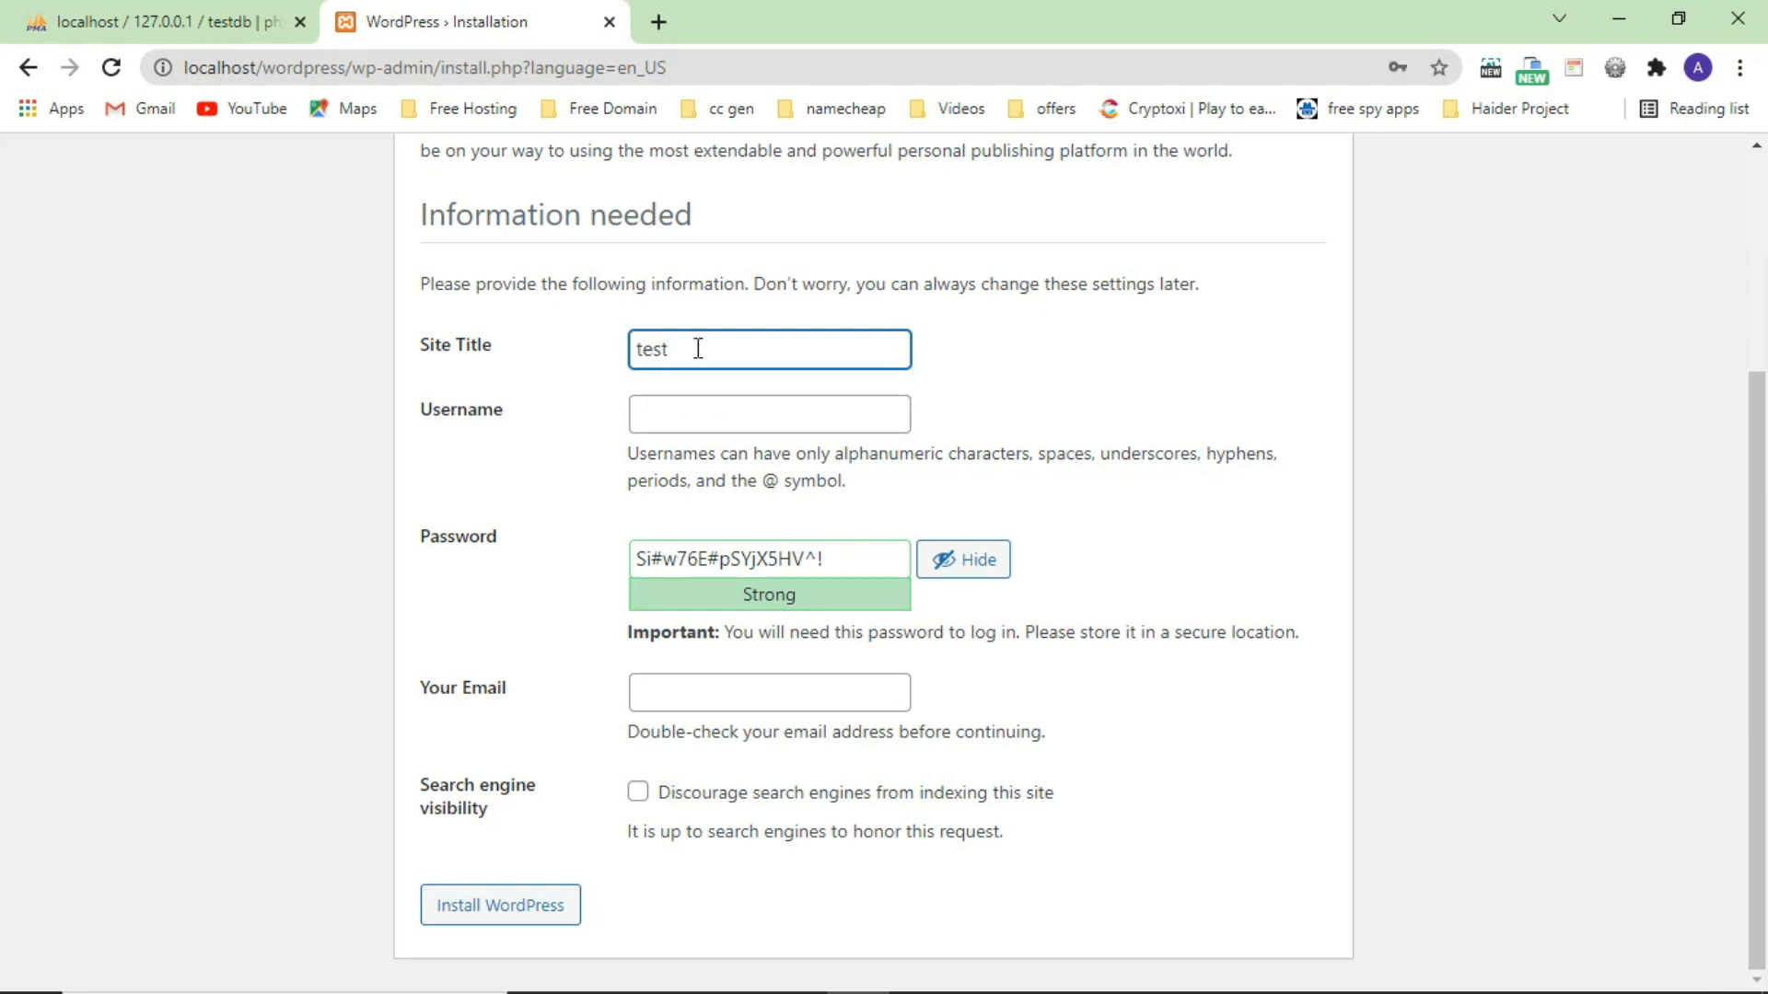
pyautogui.click(670, 415)
pyautogui.click(663, 470)
pyautogui.press('Tab')
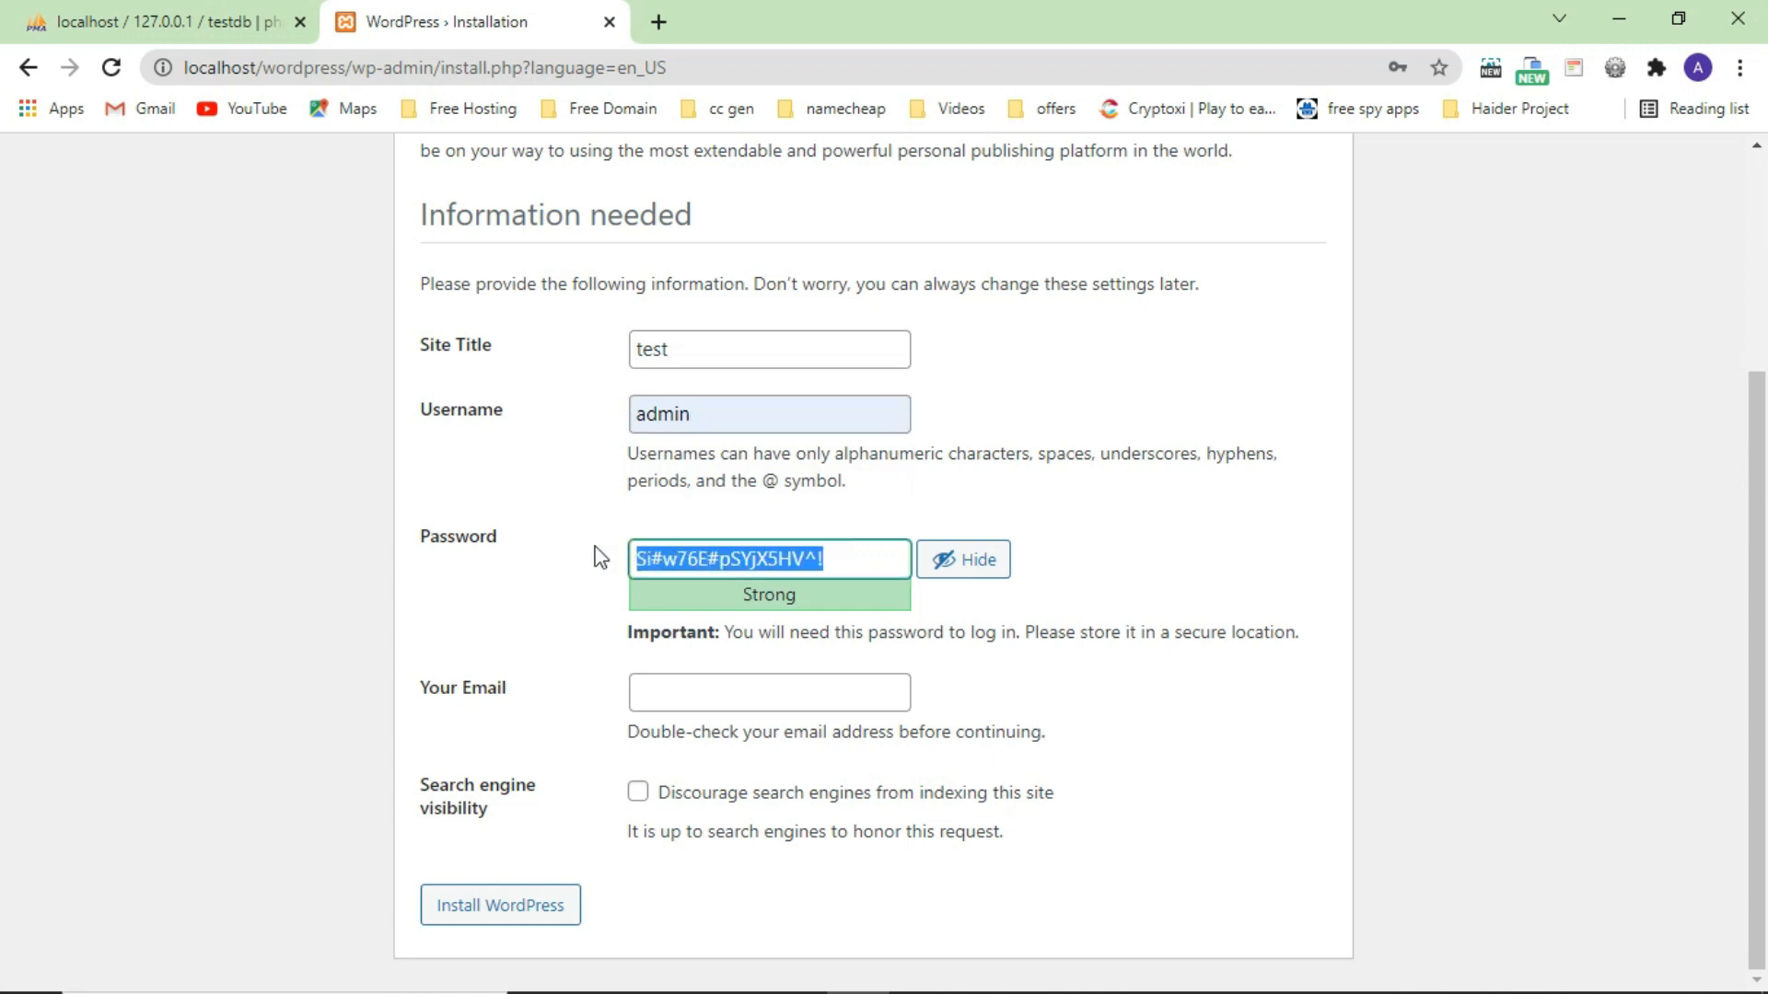
pyautogui.press('Left')
pyautogui.press('Left')
pyautogui.press('Left')
pyautogui.moveTo(689, 558); pyautogui.dragTo(583, 561)
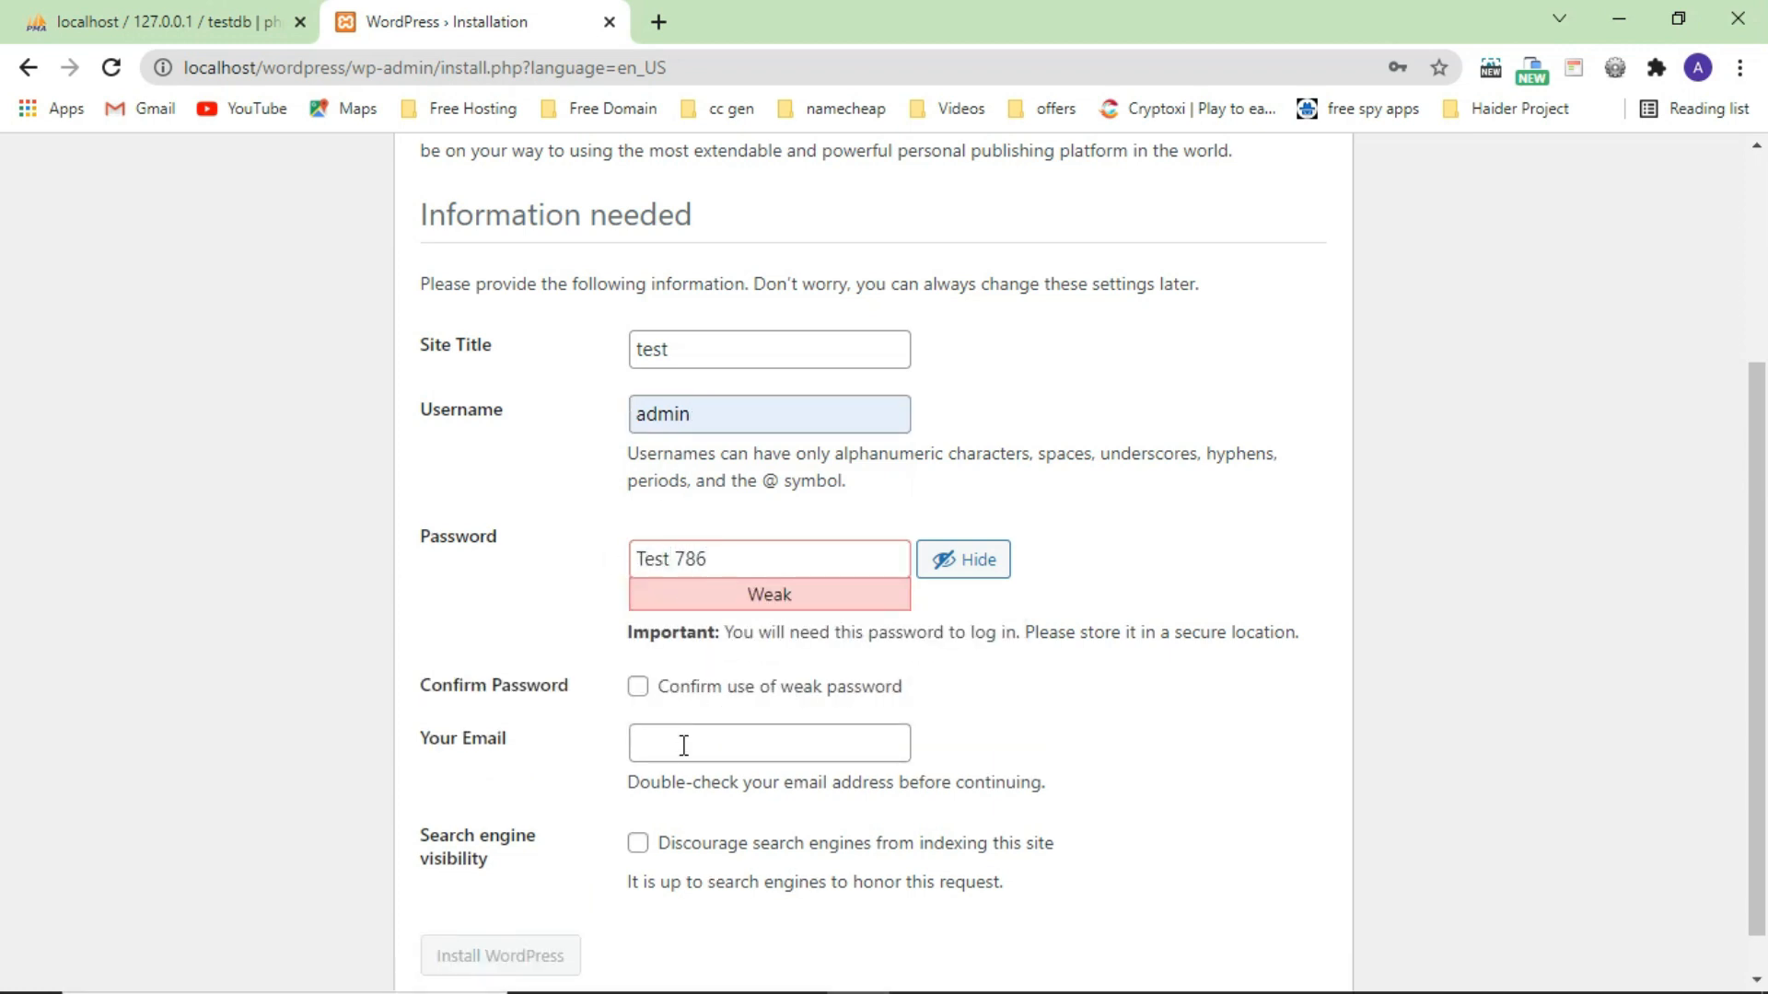
# Confirm the weak password, fill in the administrator e-mail, and install WordPress.
pyautogui.scroll(-1, 645, 681)
pyautogui.click(638, 631)
pyautogui.click(505, 907)
pyautogui.scroll(-3, 509, 921)
pyautogui.click(675, 698)
pyautogui.click(645, 746)
pyautogui.click(637, 635)
pyautogui.click(516, 907)
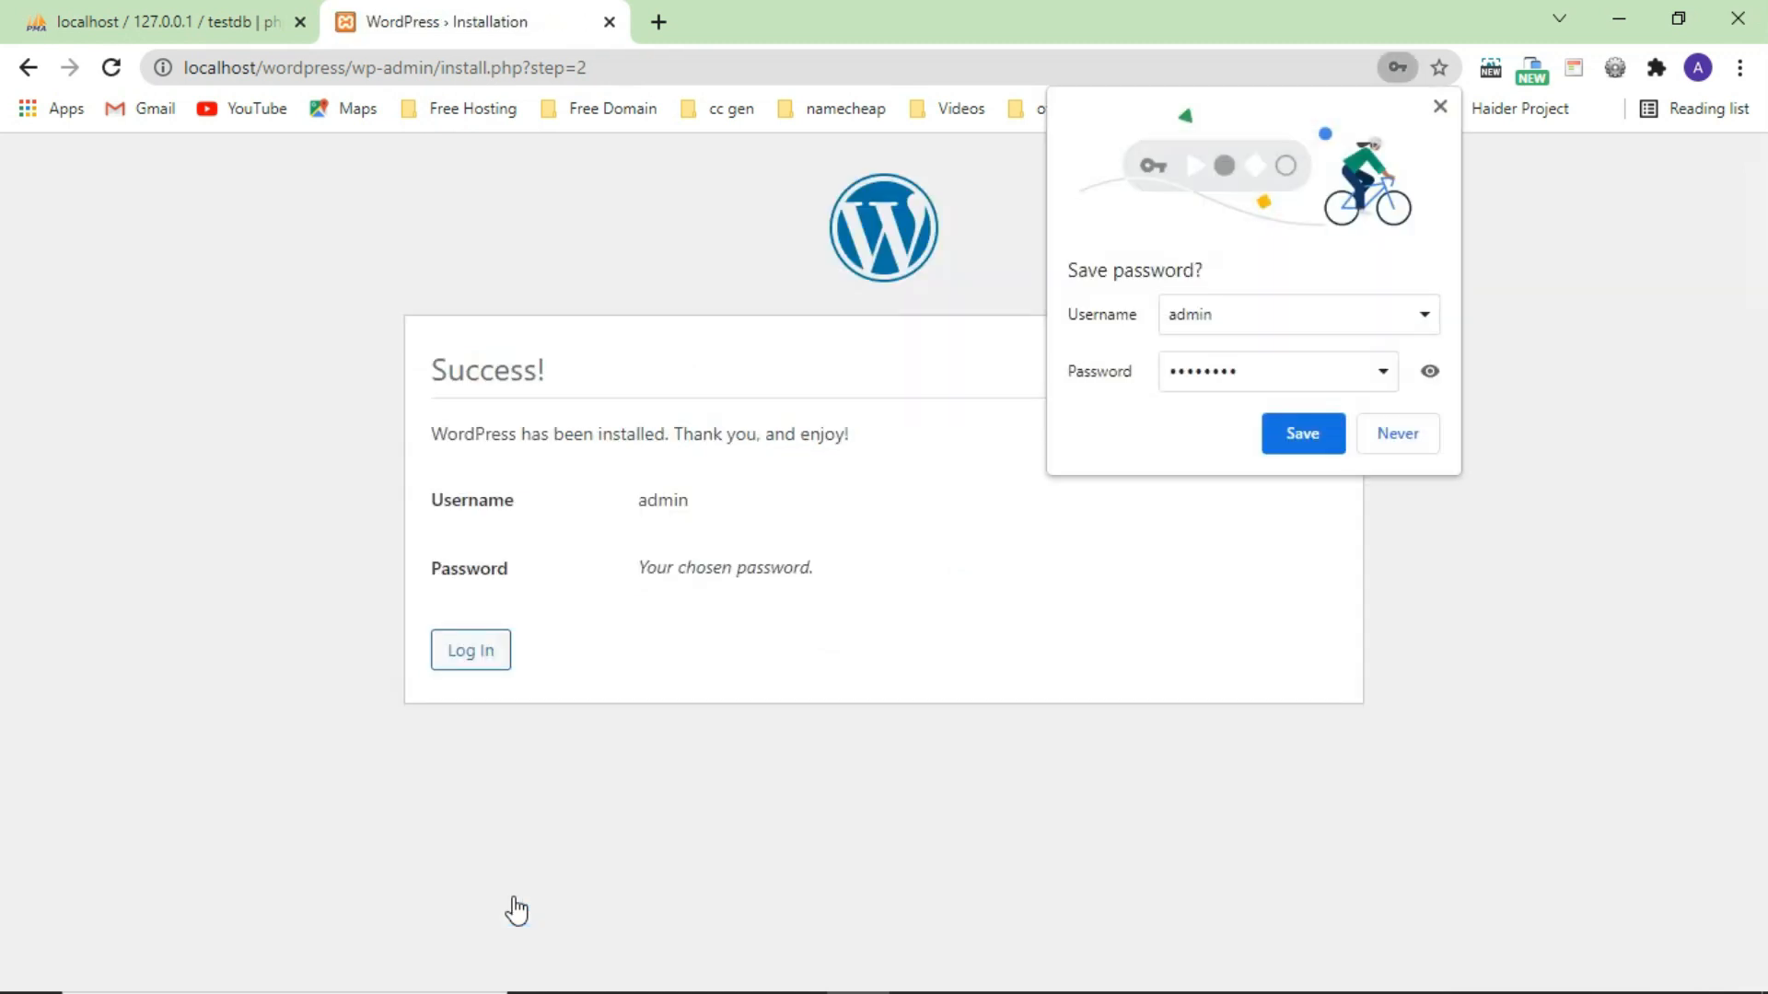
# Dismiss Chrome's save-password prompt, open the login page, verify the admin password, and sign in.
pyautogui.click(508, 653)
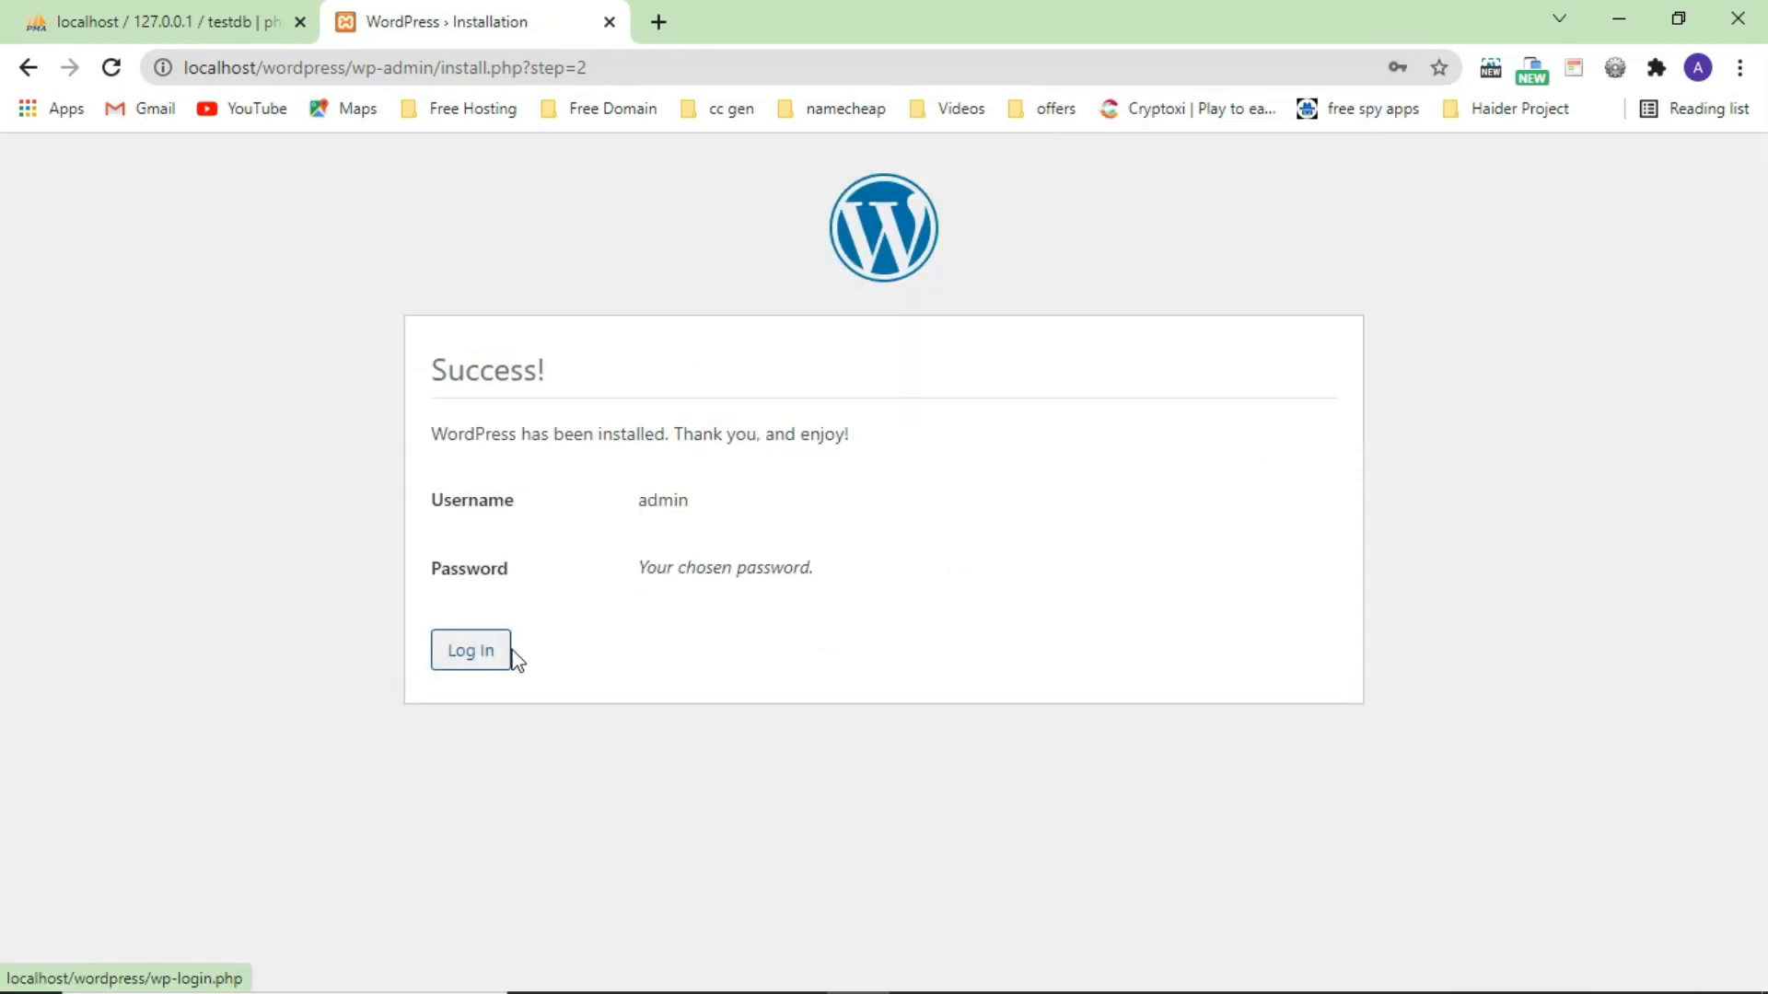
pyautogui.doubleClick(722, 567)
pyautogui.click(809, 594)
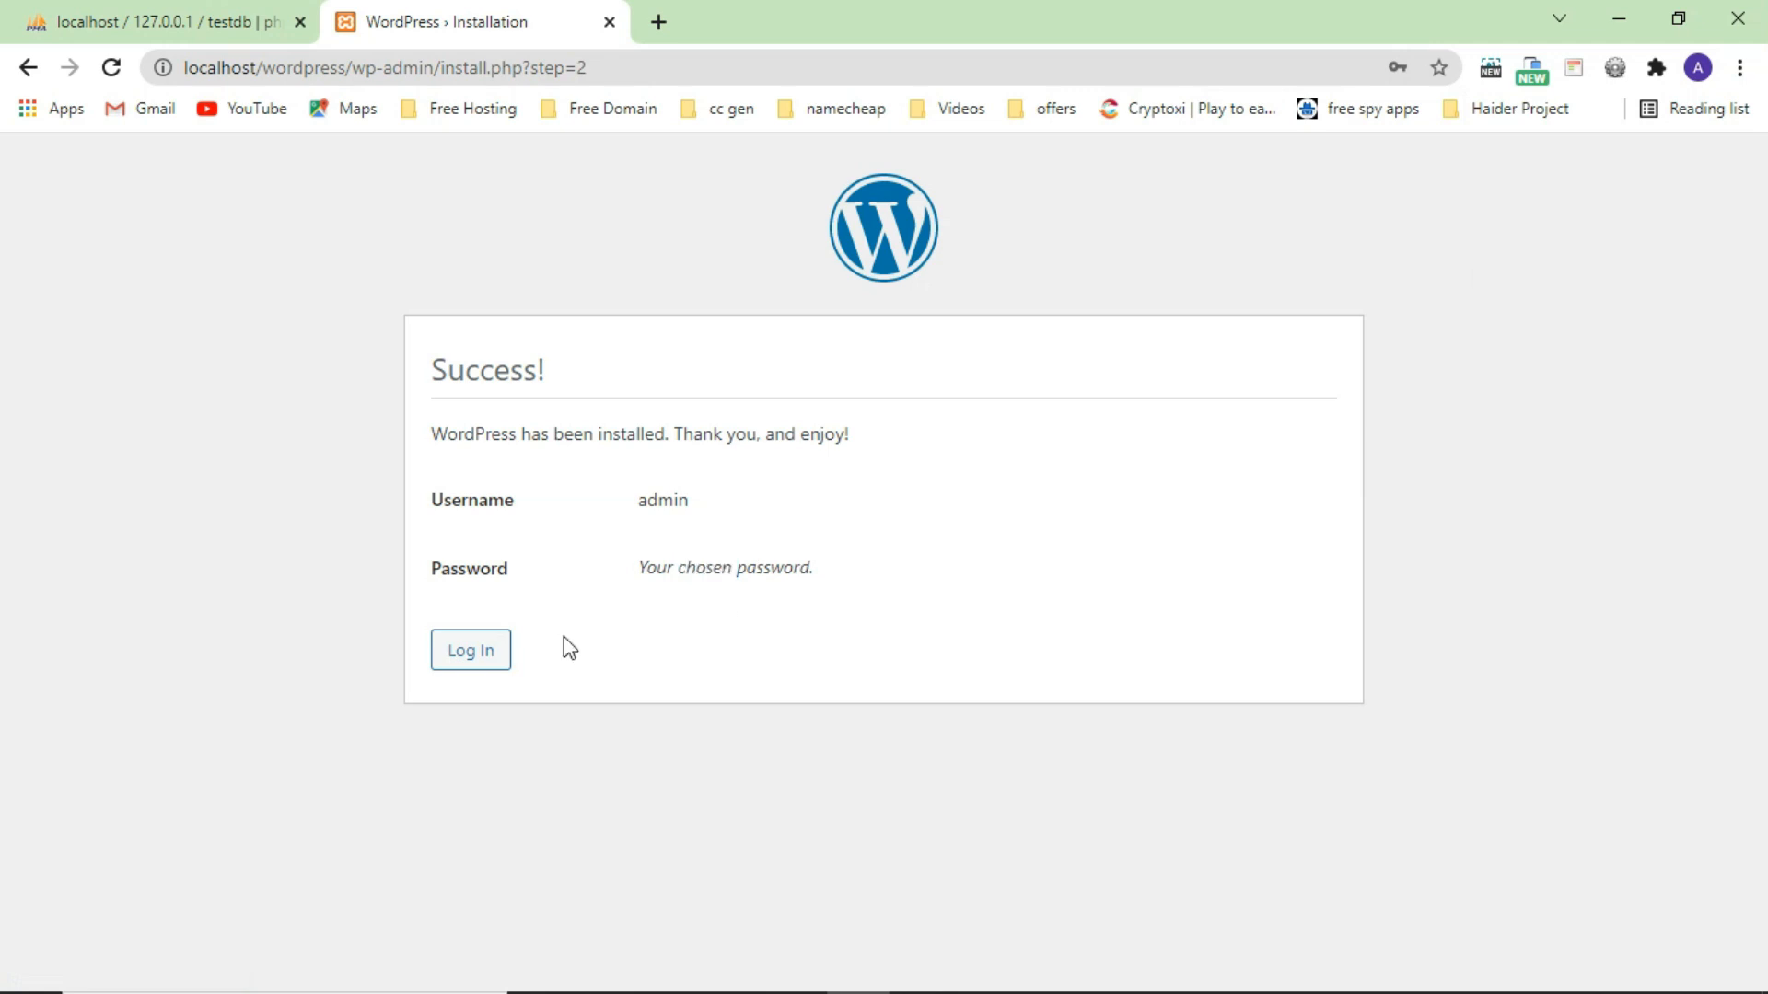
pyautogui.click(452, 671)
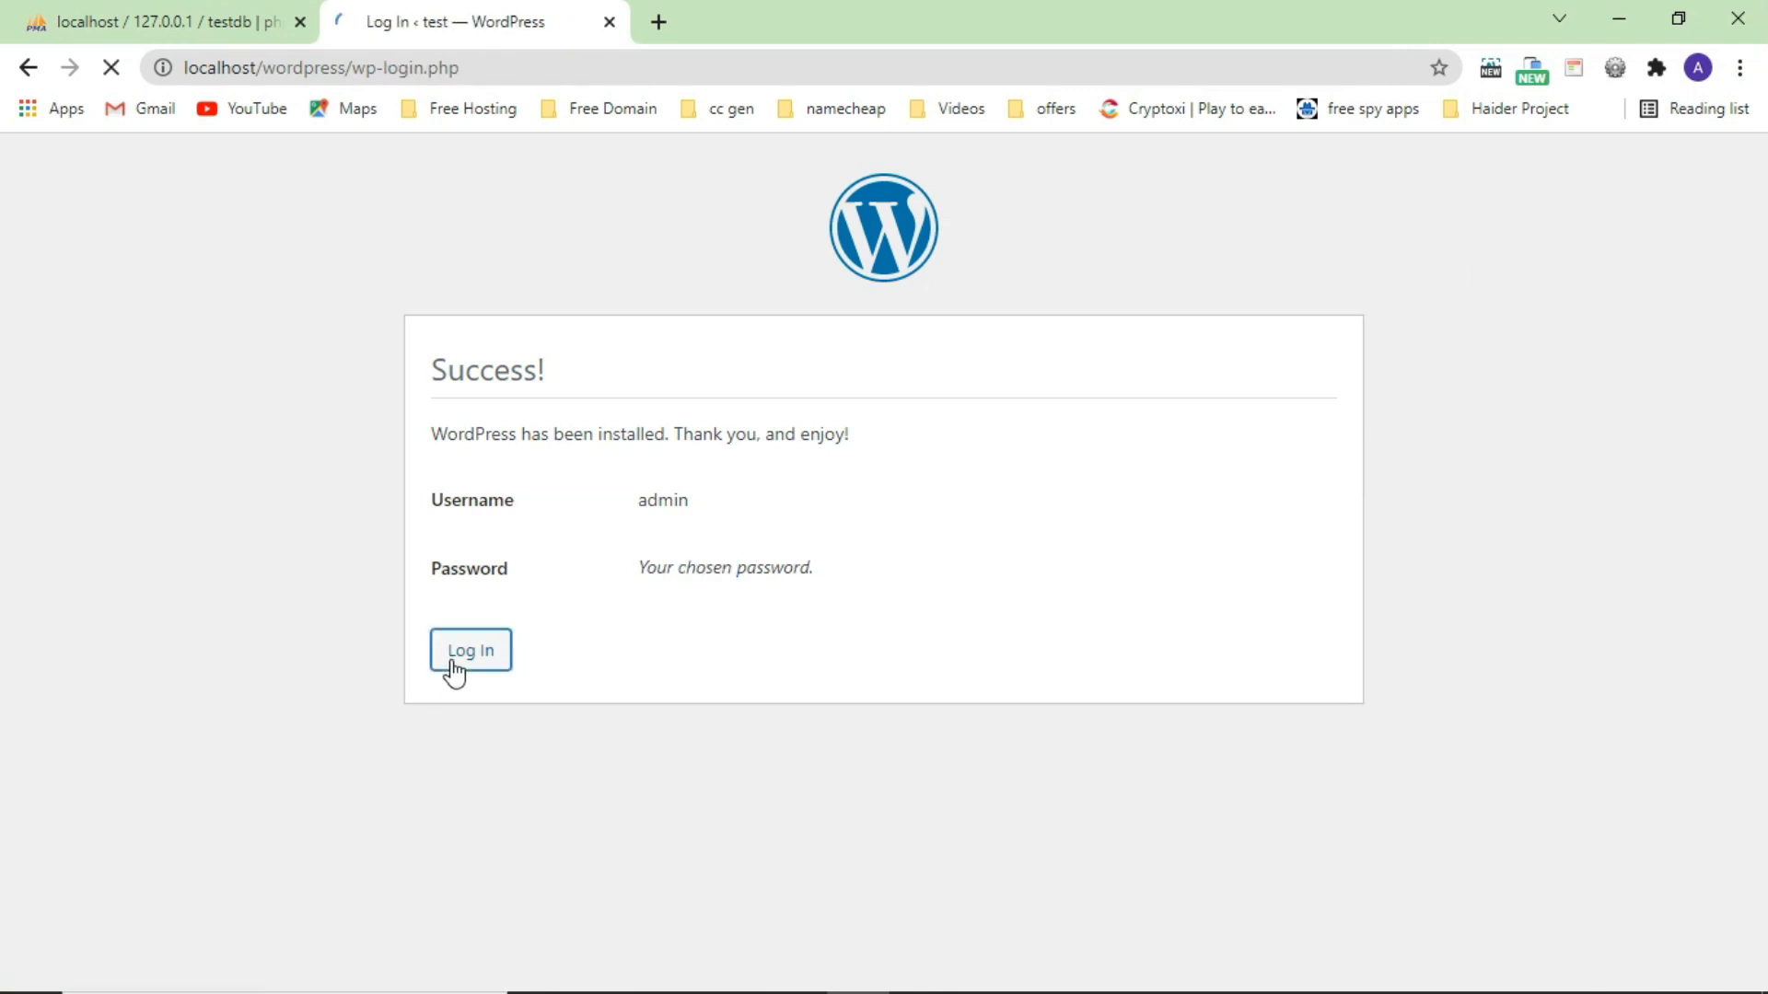
pyautogui.click(1035, 610)
pyautogui.click(1036, 614)
pyautogui.click(1027, 689)
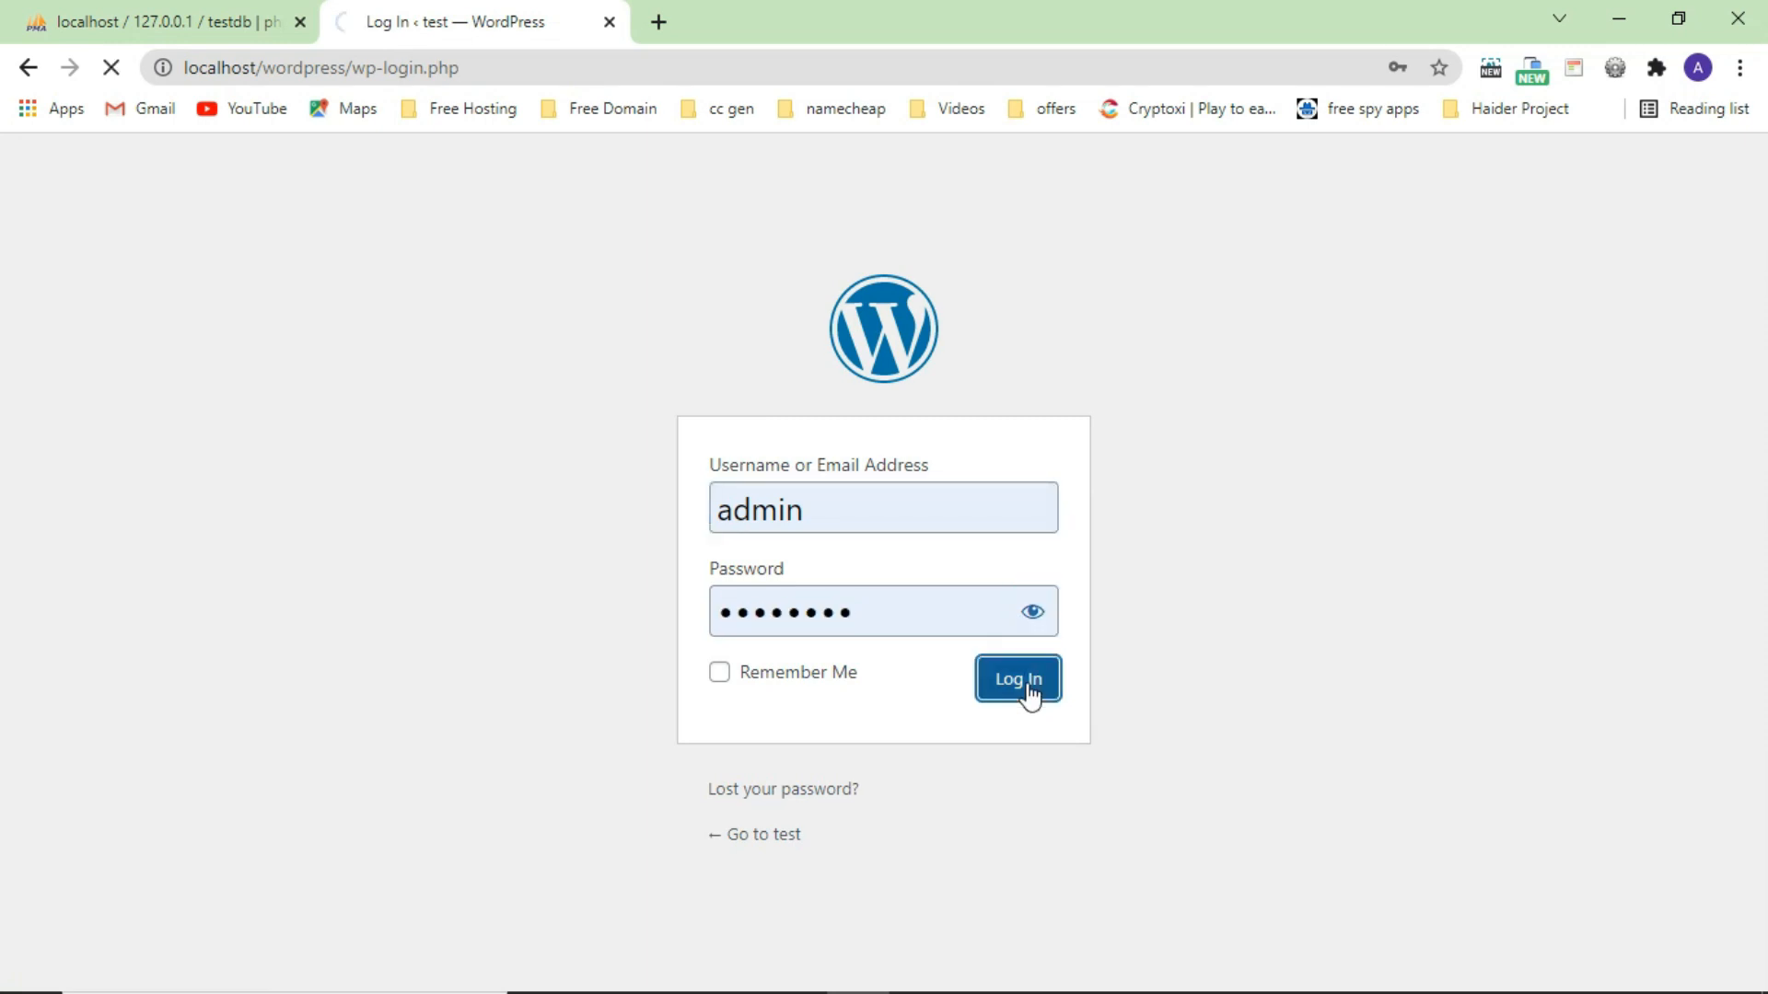